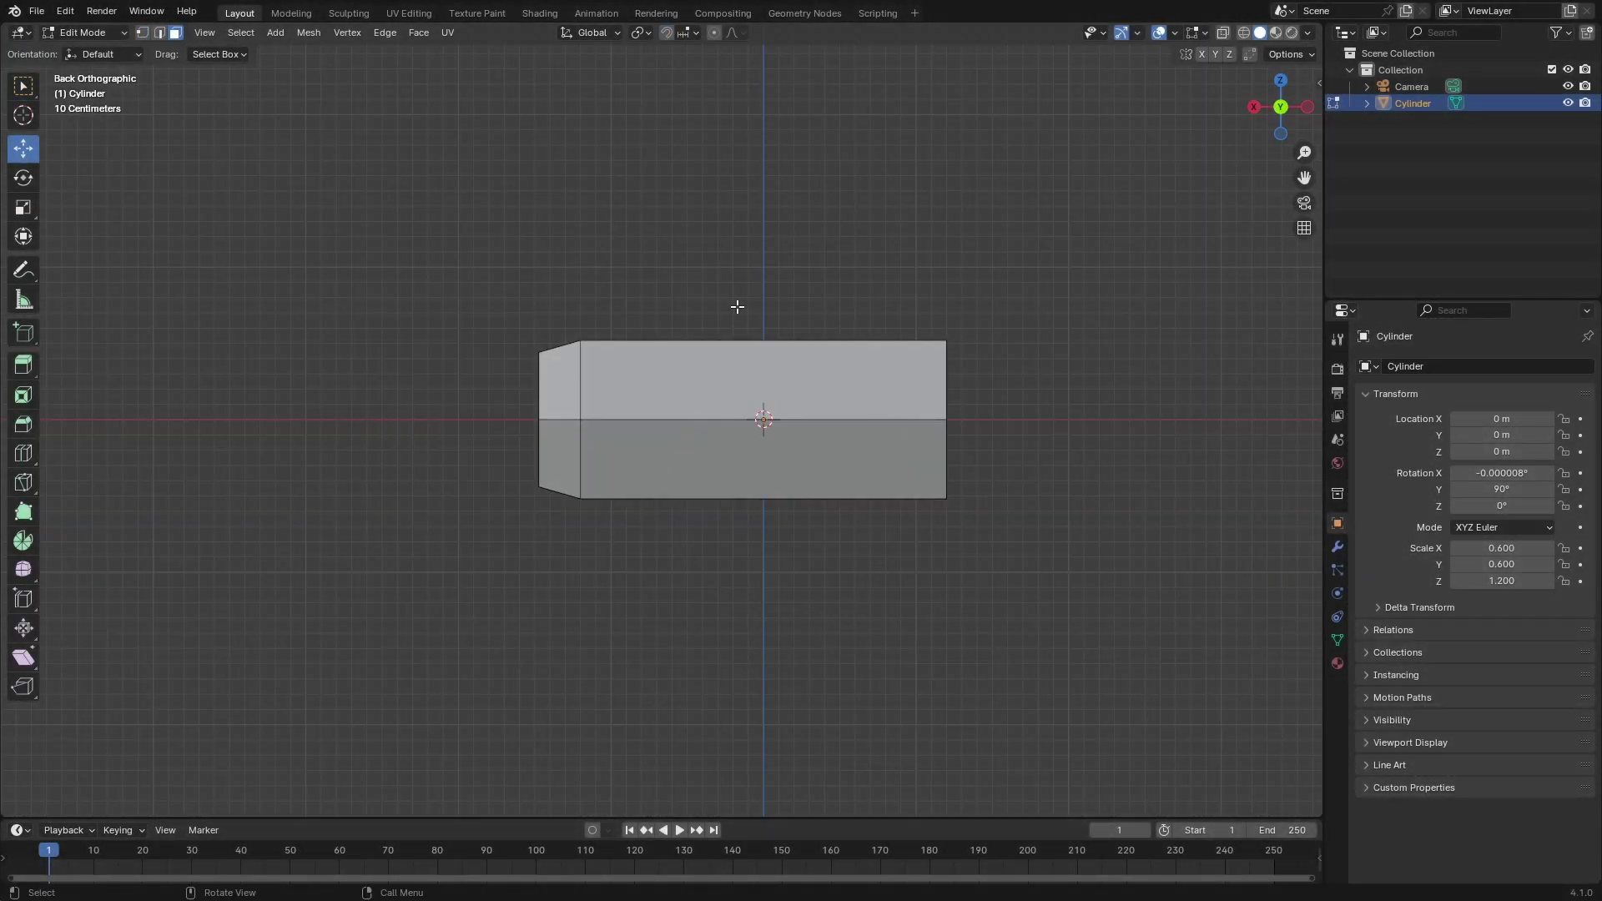
Step: Thin the small cube along X into a flat block and move it along X to the cylinder's end
key(KP_Decimal)
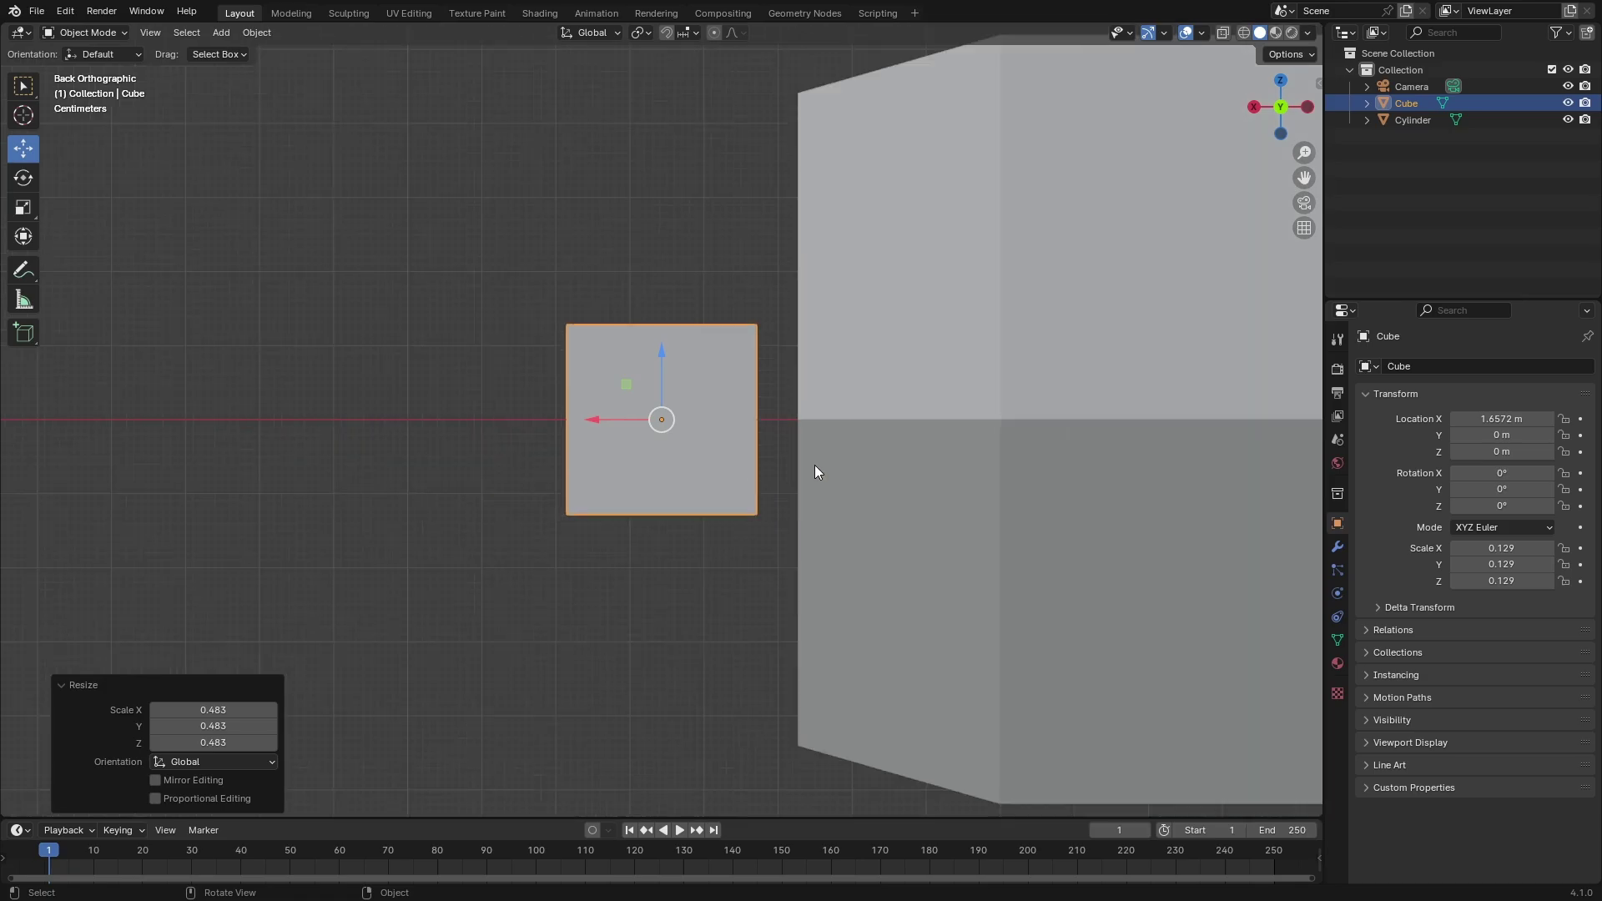
key(s)
key(x)
key(Return)
key(g)
key(x)
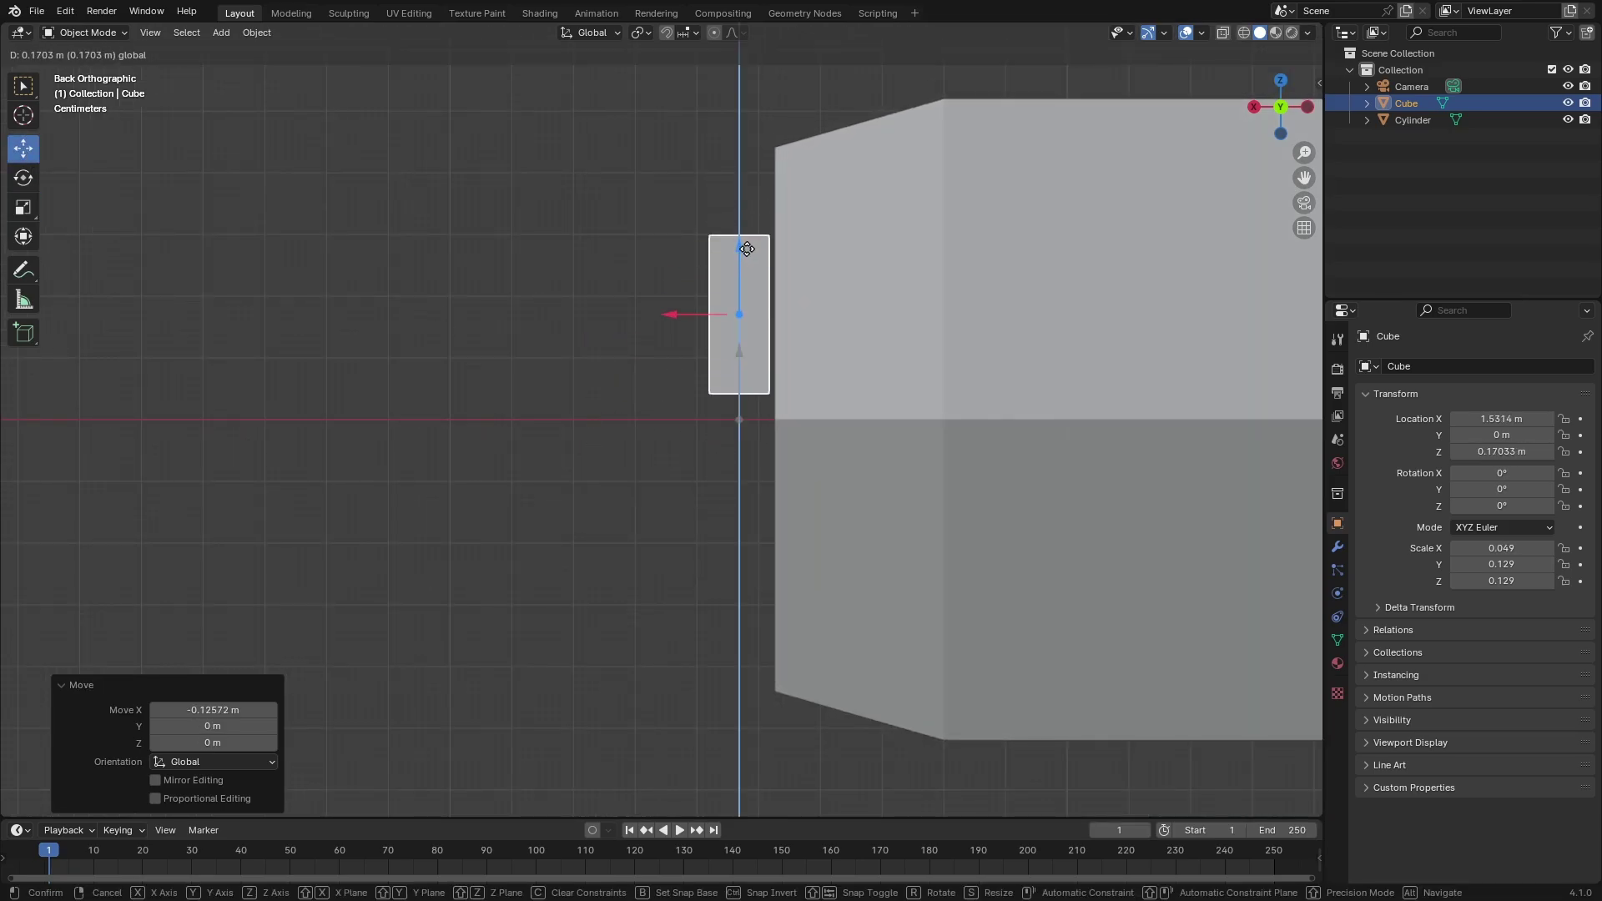
Step: Slant the block's bottom corner vertex inward in Edit Mode
click(17, 148)
click(705, 399)
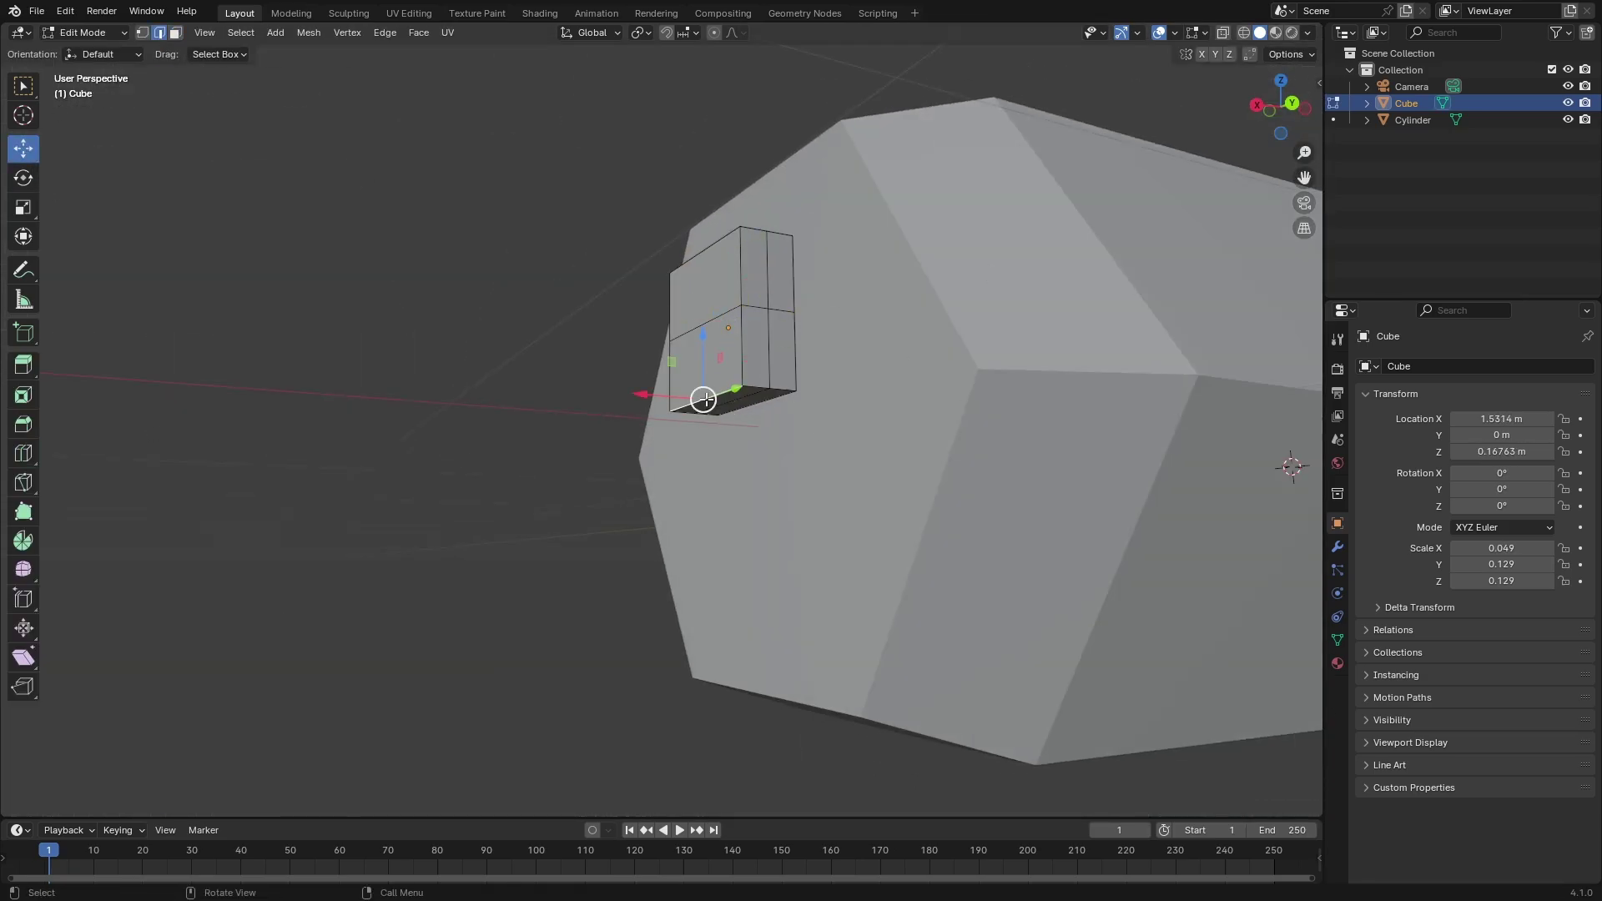
key(Return)
key(Tab)
middle_drag(692, 394, 1039, 236)
click(1300, 118)
Step: Add a cylinder and rotate it 90° on the Y axis
key(KP_3)
key(shift+a)
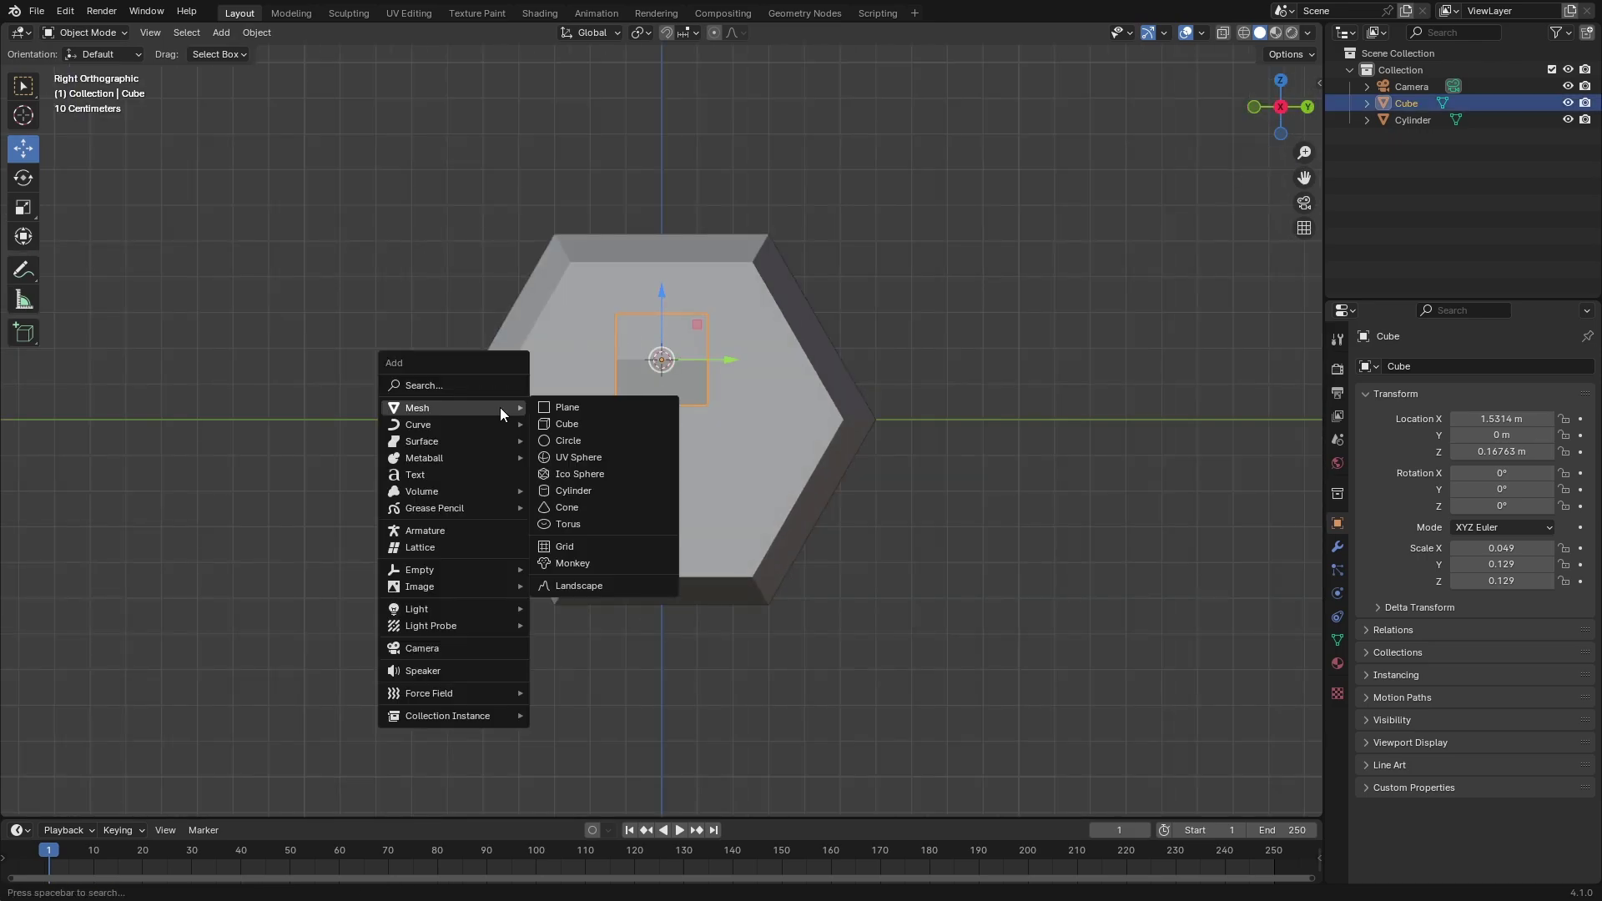
click(585, 507)
key(r)
key(y)
key(9)
key(0)
key(Return)
Step: Scale the cylinder down to 0.3, then shrink it further into a hexagonal plate
key(ctrl+KP_1)
key(s)
key(0)
key(period)
key(3)
key(Return)
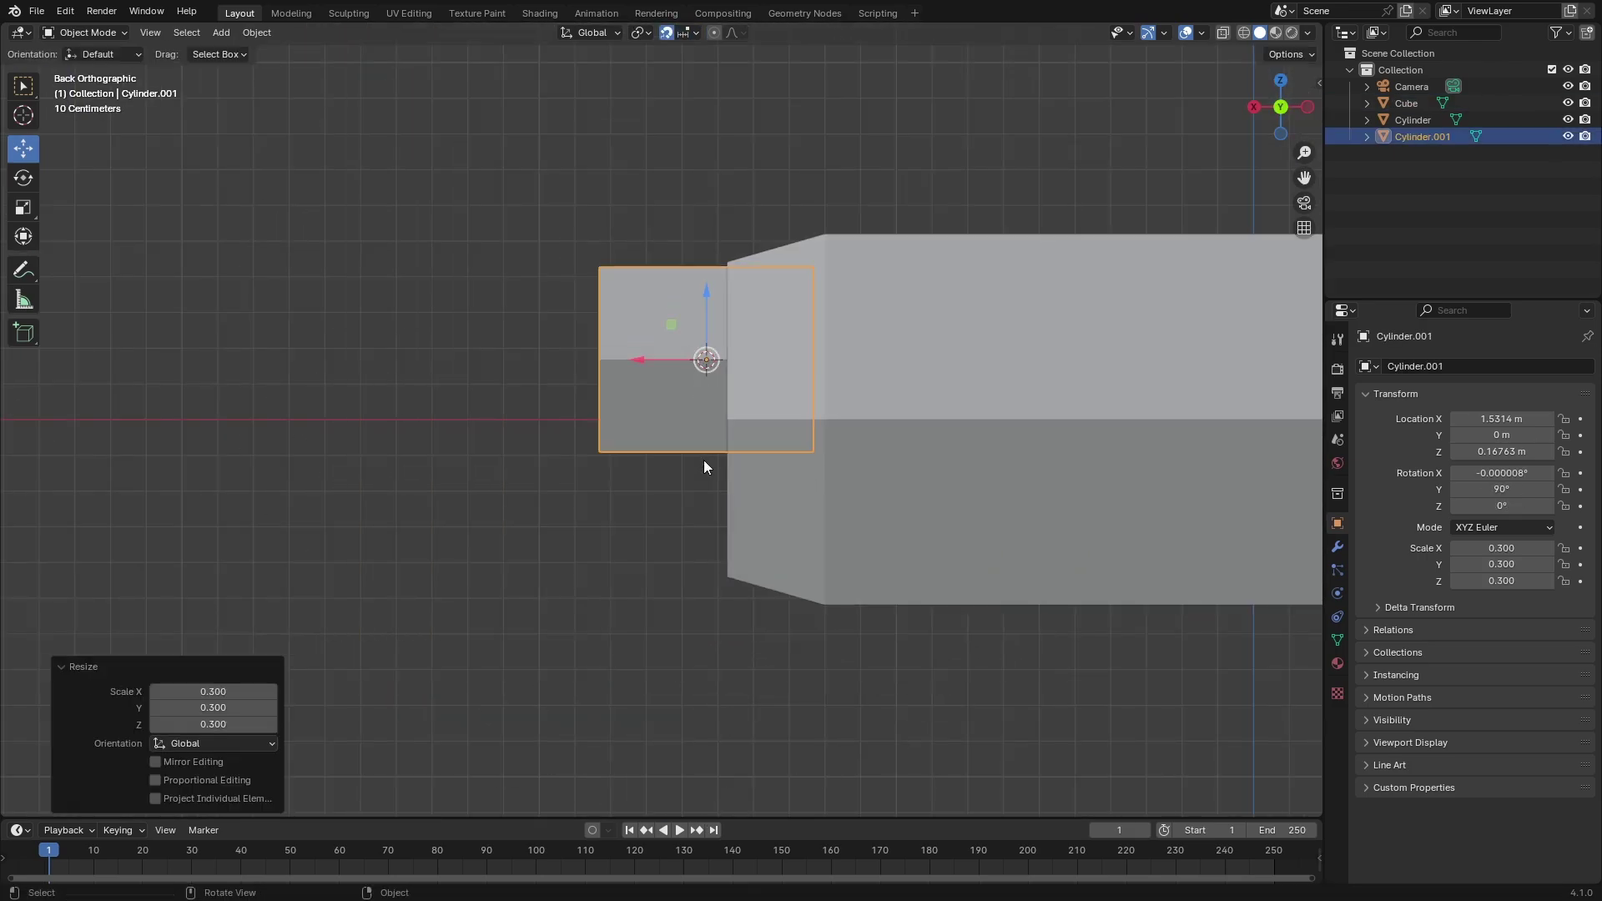
key(s)
key(KP_Decimal)
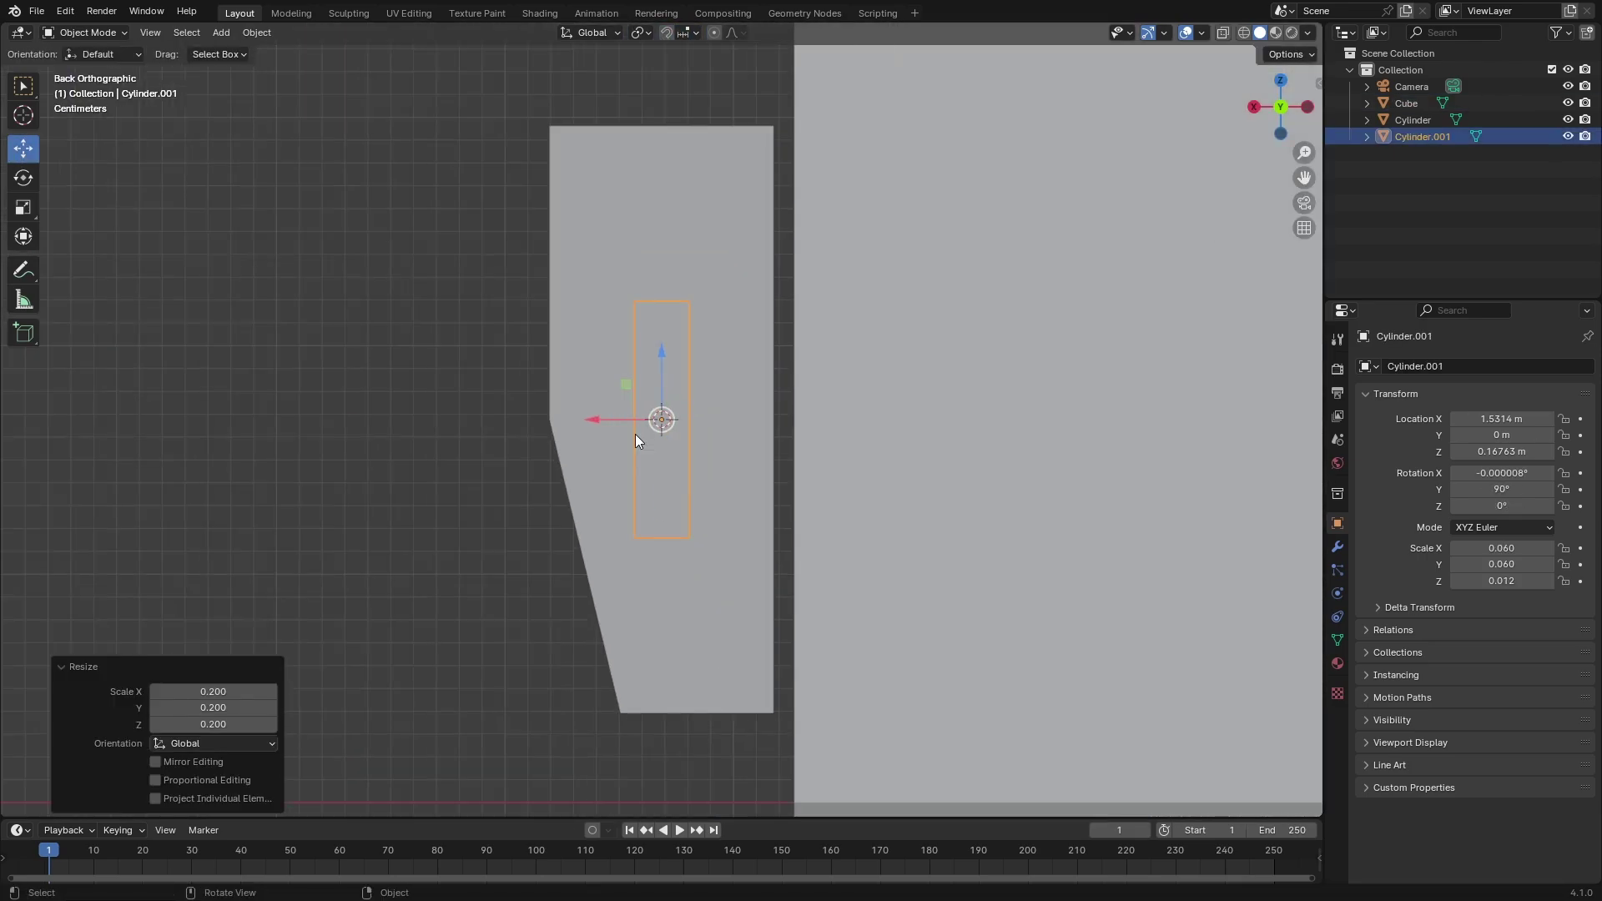
Step: Raise the hexagonal plate along Z up the block's face
key(s)
click(584, 375)
key(g)
key(z)
key(KP_3)
middle_drag(778, 347, 1264, 101)
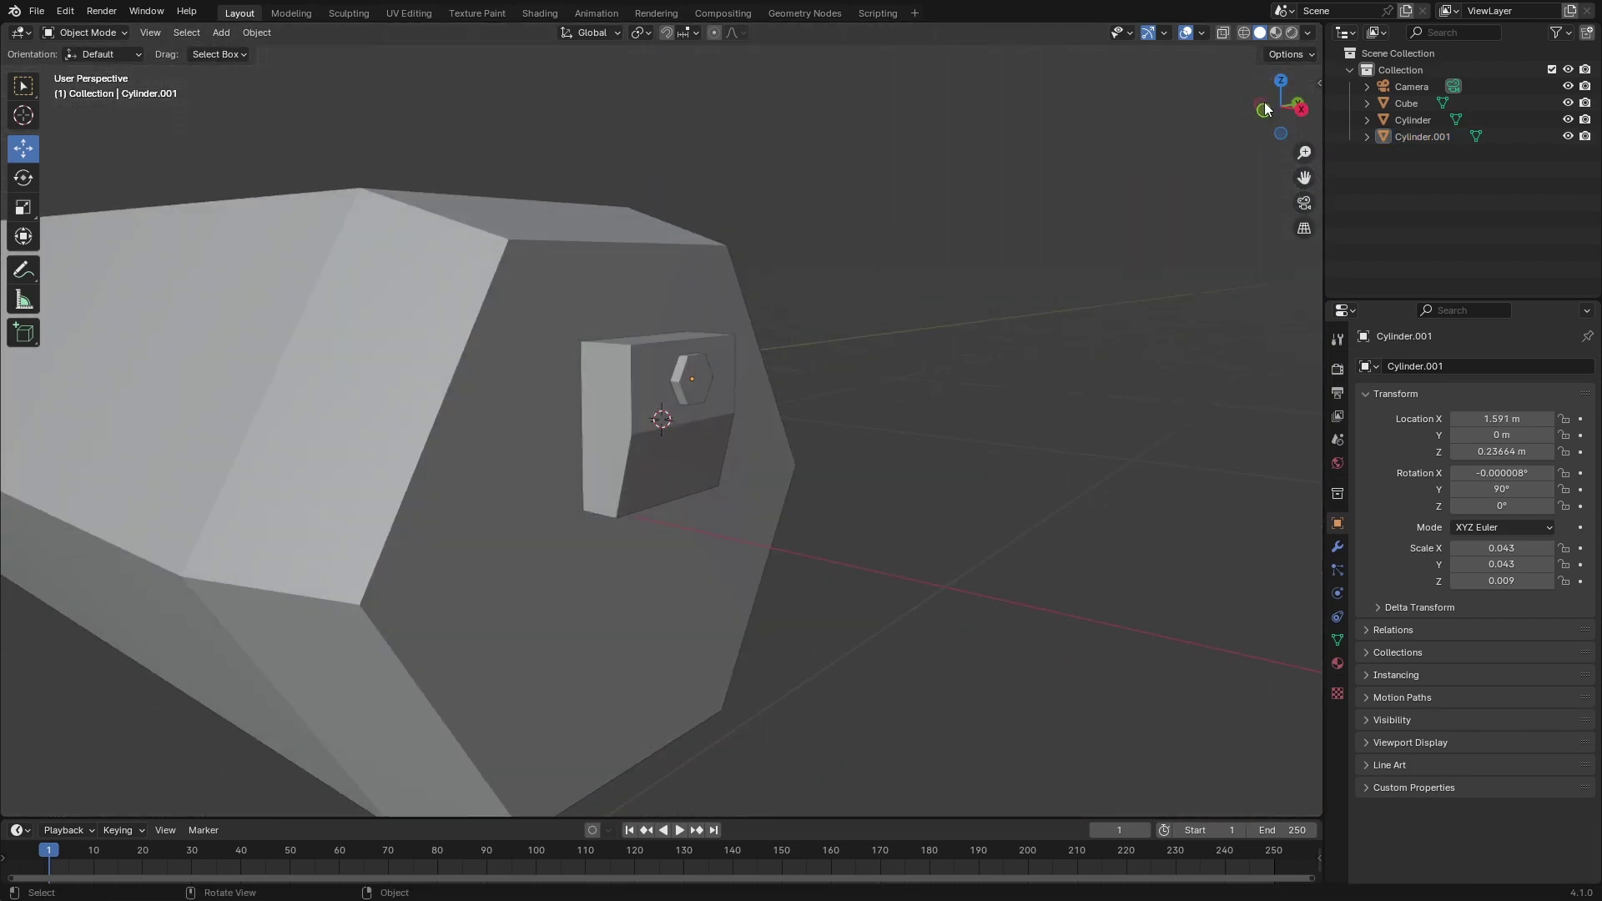
key(KP_3)
Step: Inspect the capsule end from the back and right, then select the smaller hex nut copy
key(shift+a)
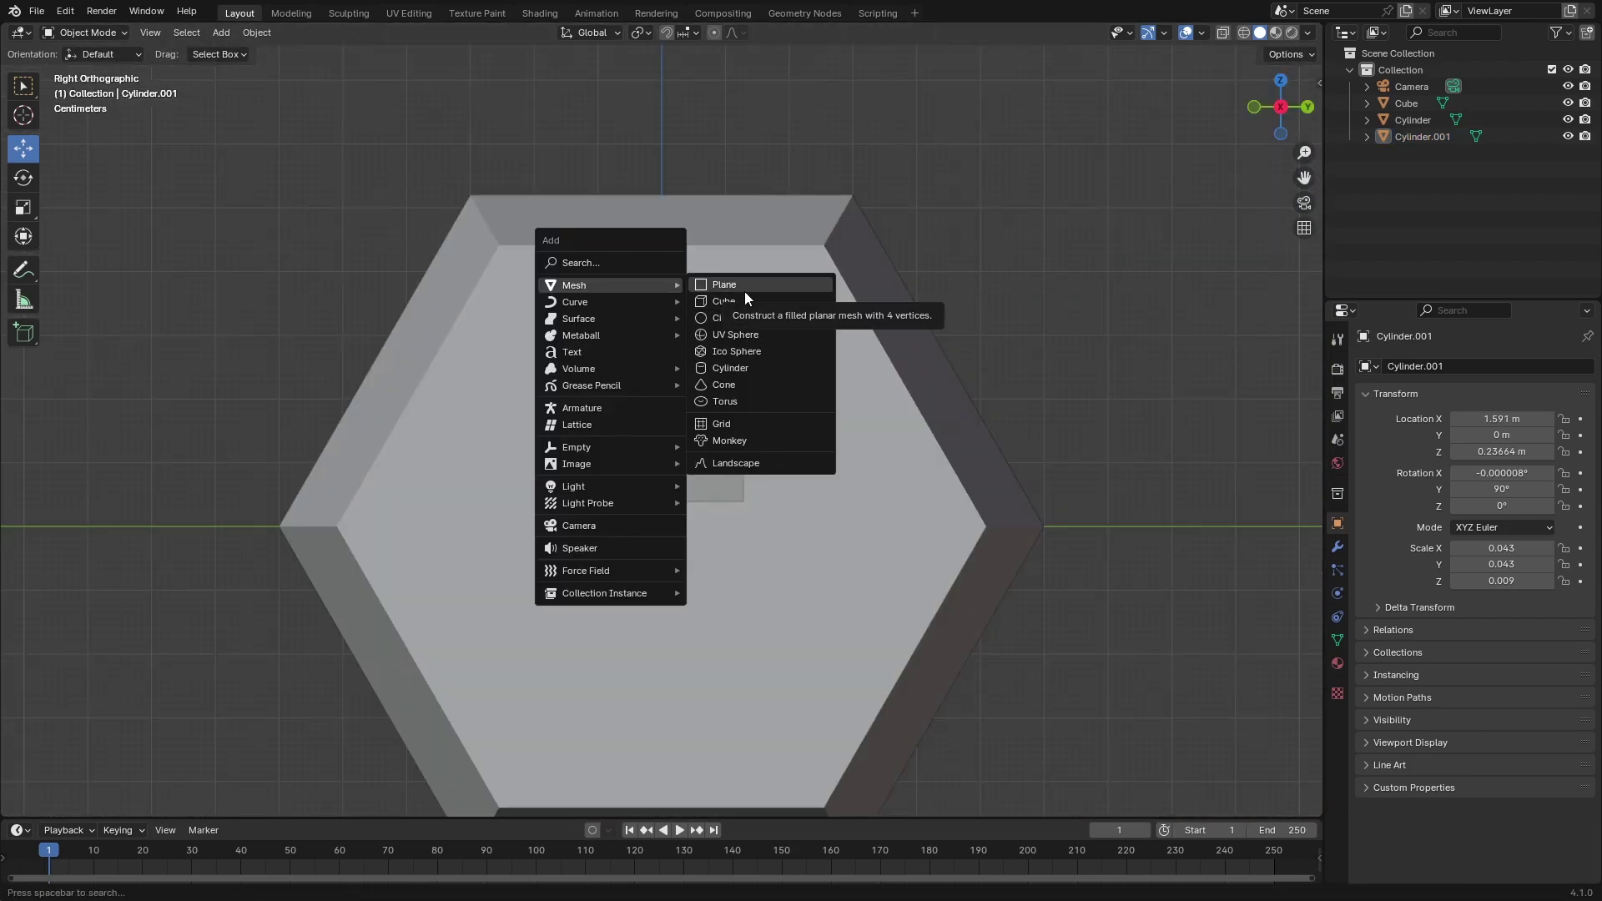
key(Escape)
key(ctrl+KP_1)
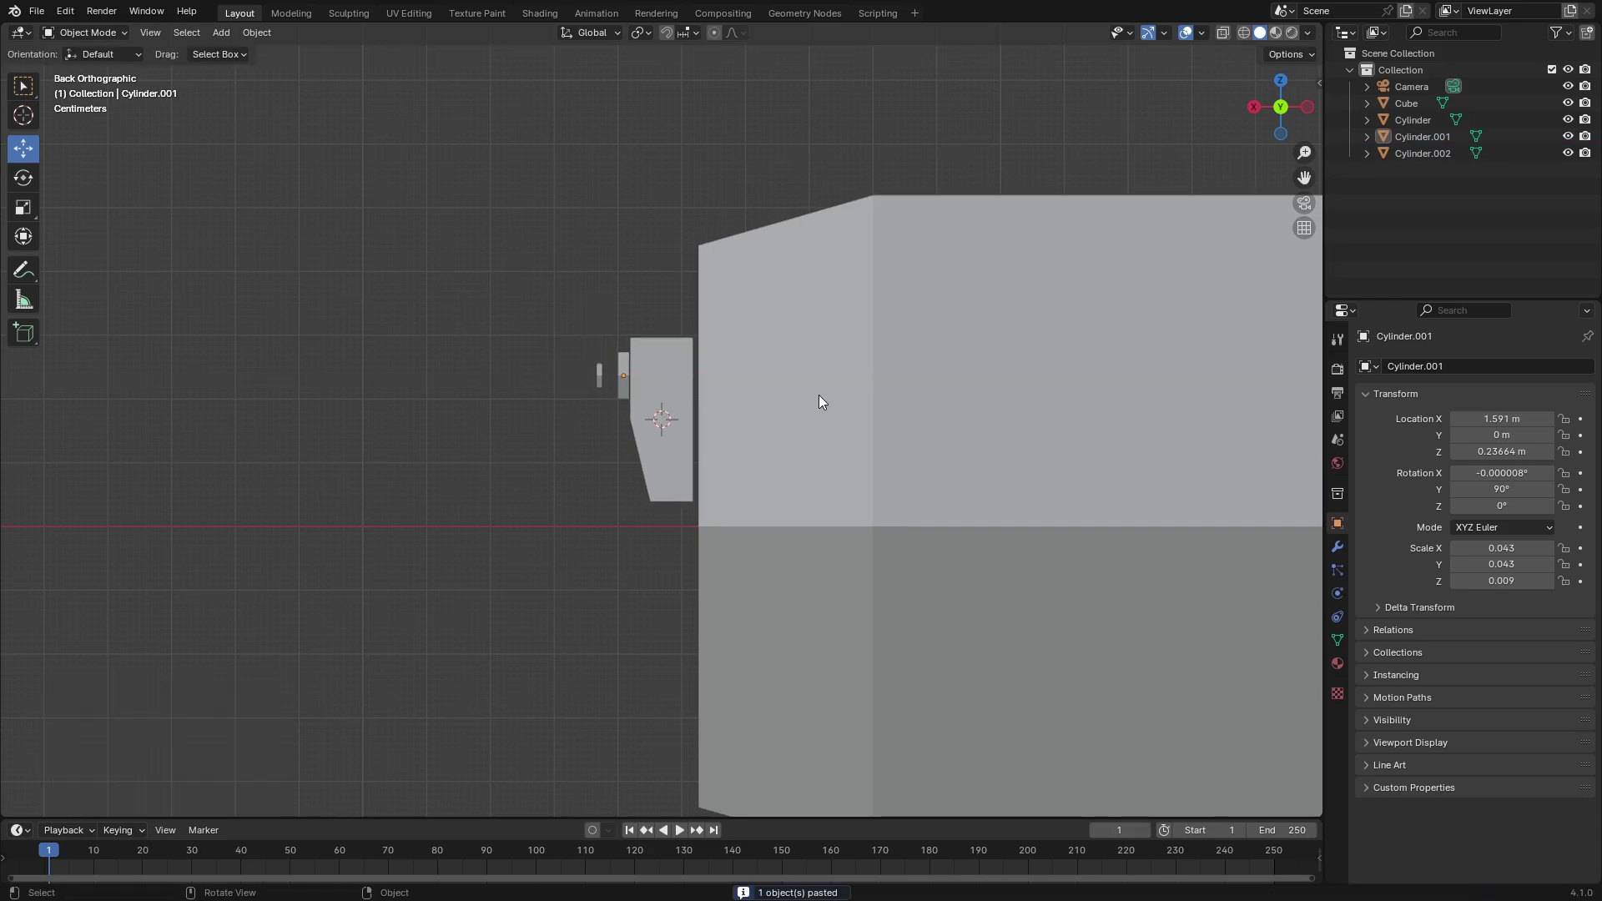
middle_drag(824, 400, 697, 342)
key(KP_3)
scroll(696, 342, up, 3)
click(662, 343)
key(shift+a)
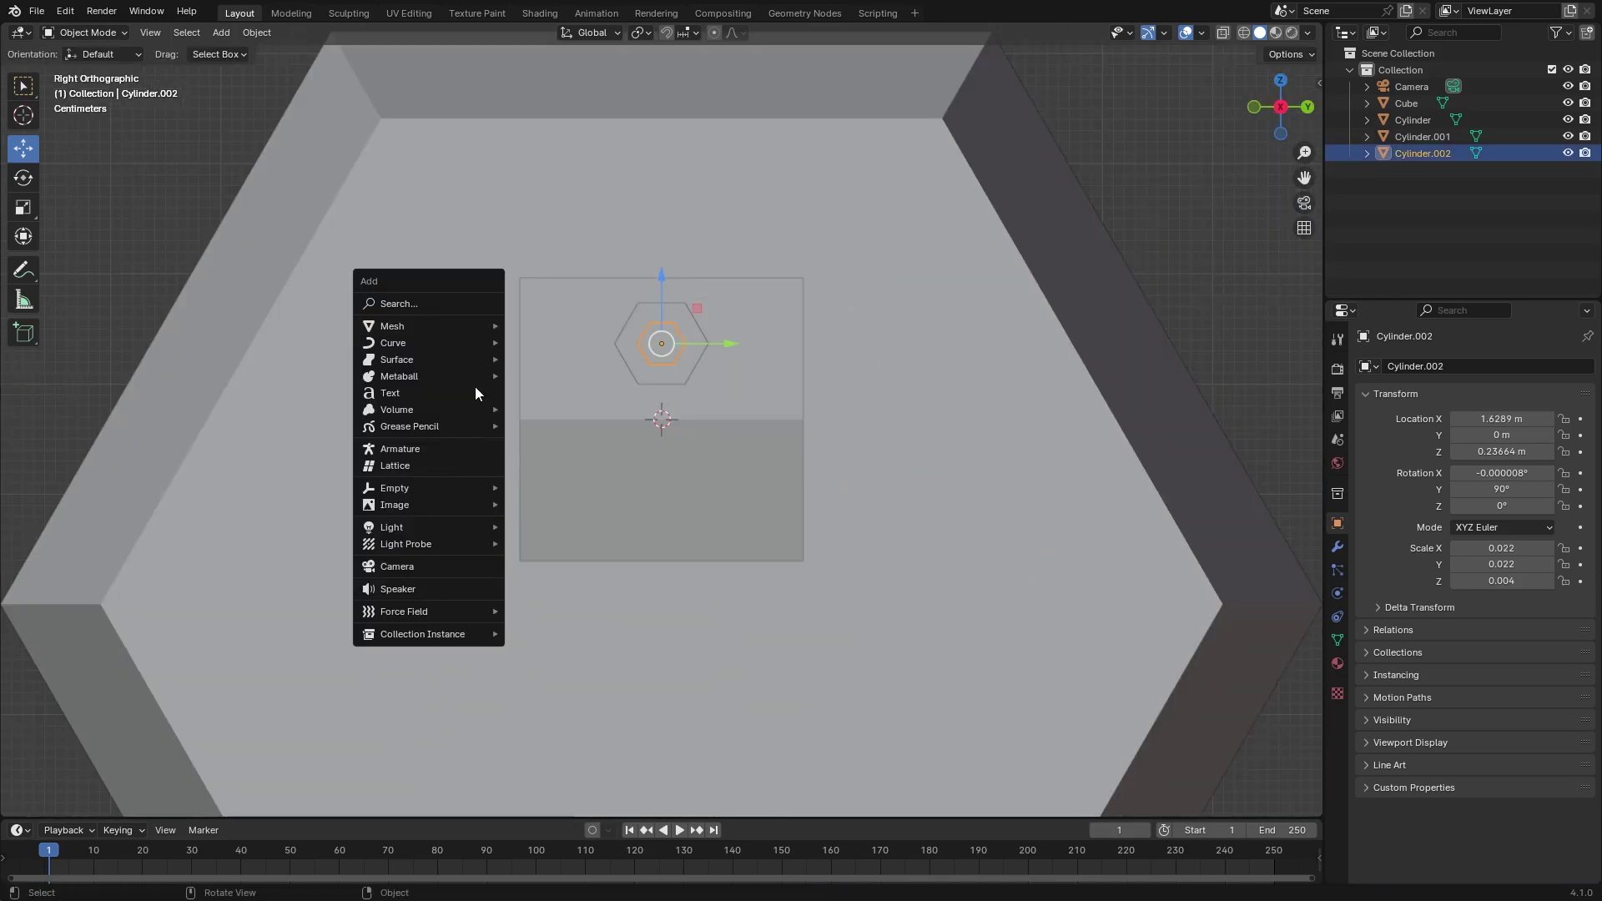
Step: Add a cylinder and scale it into a tall, thin rod through the nut
click(524, 448)
key(s)
click(707, 447)
key(shift+space)
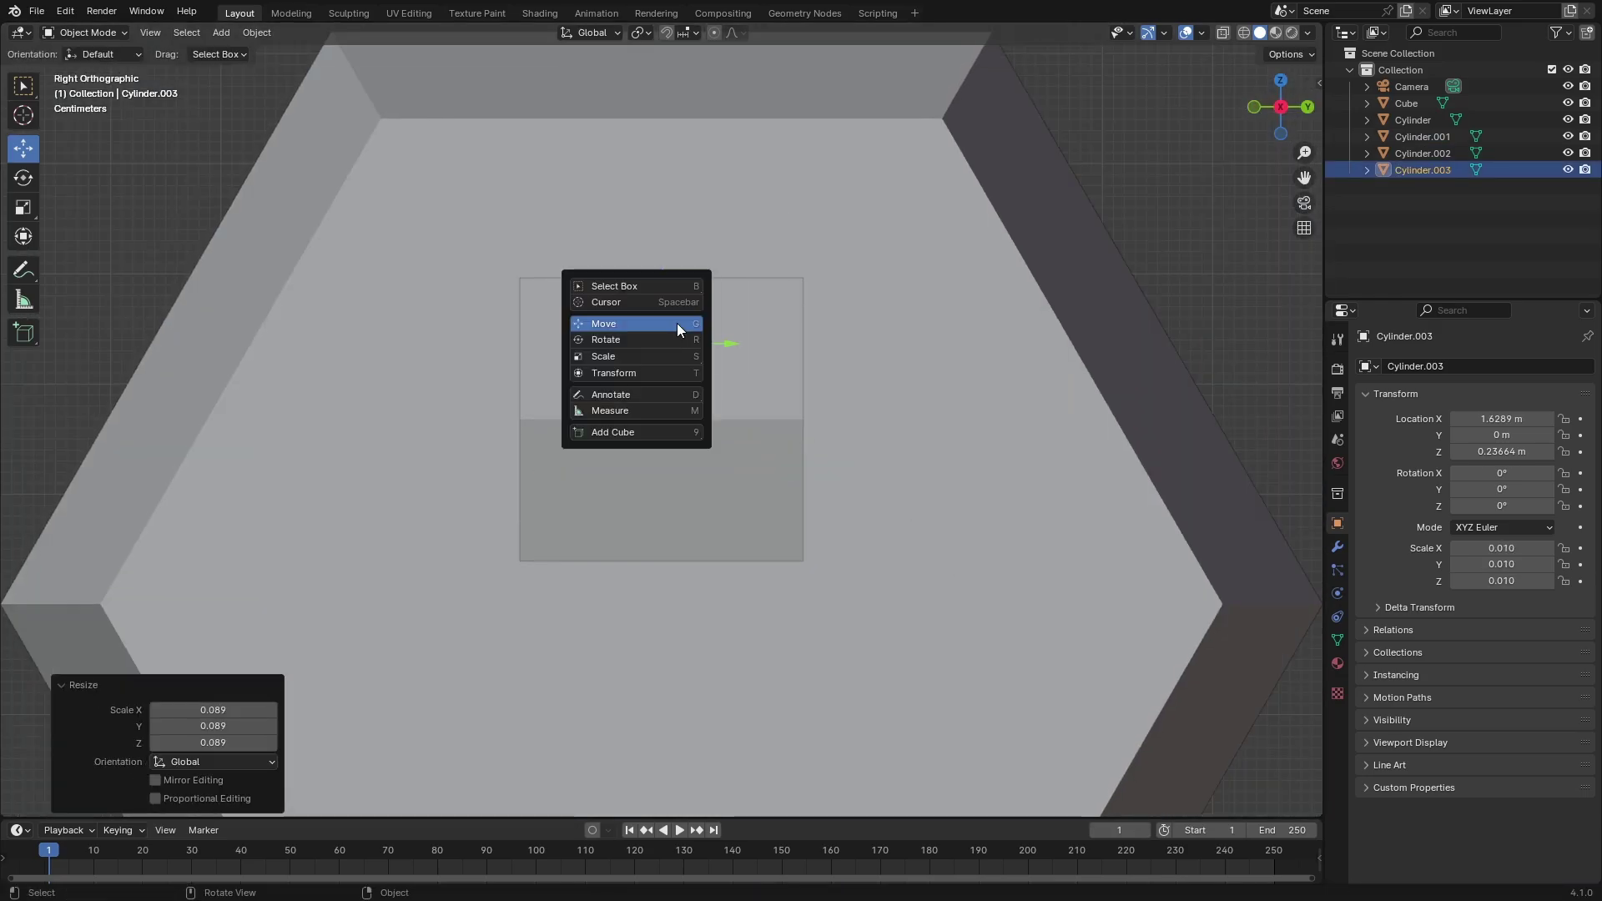
key(s)
key(s)
click(662, 200)
key(ctrl+KP_1)
key(KP_Decimal)
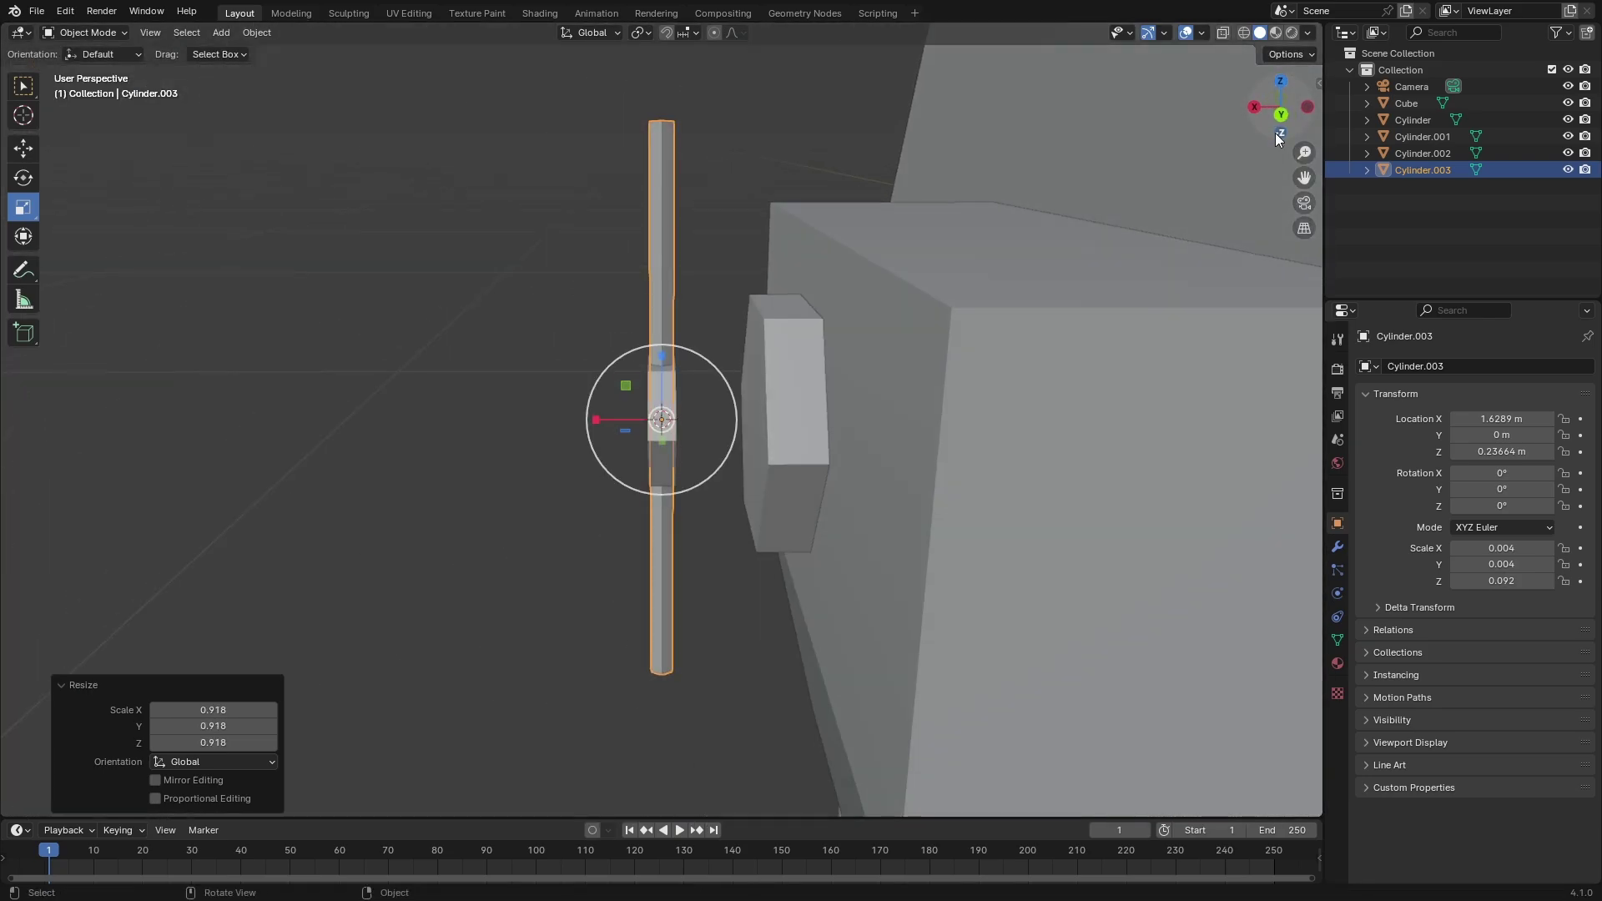
click(661, 325)
middle_drag(1060, 250, 764, 284)
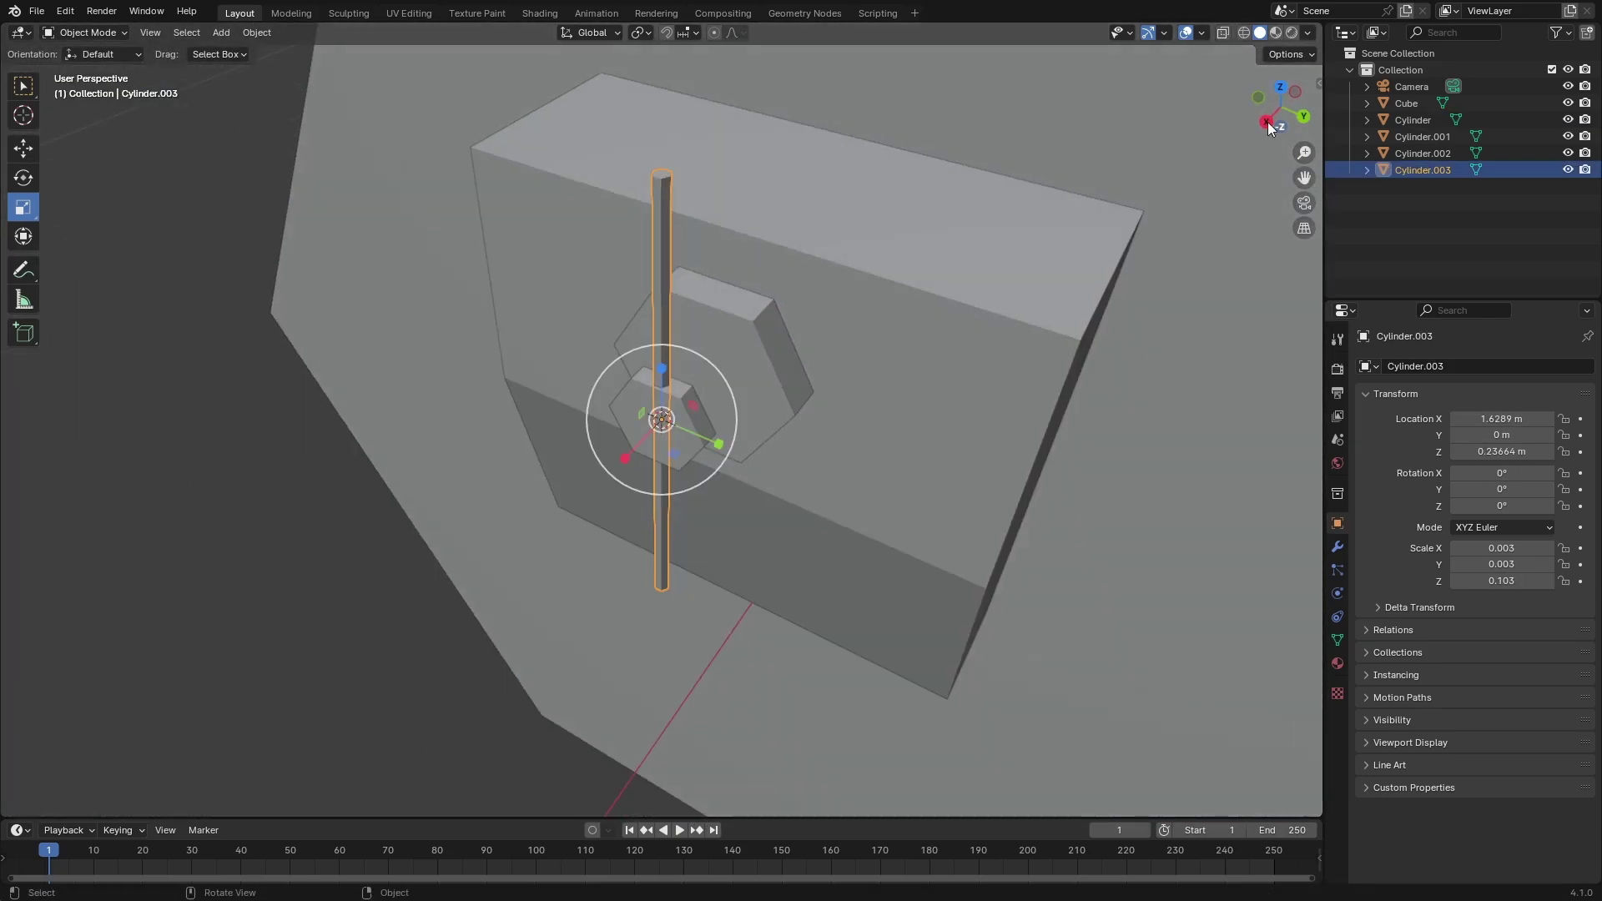
Step: Add a UV sphere and shrink it into a small ball for the rod's end
key(shift+a)
click(799, 311)
key(s)
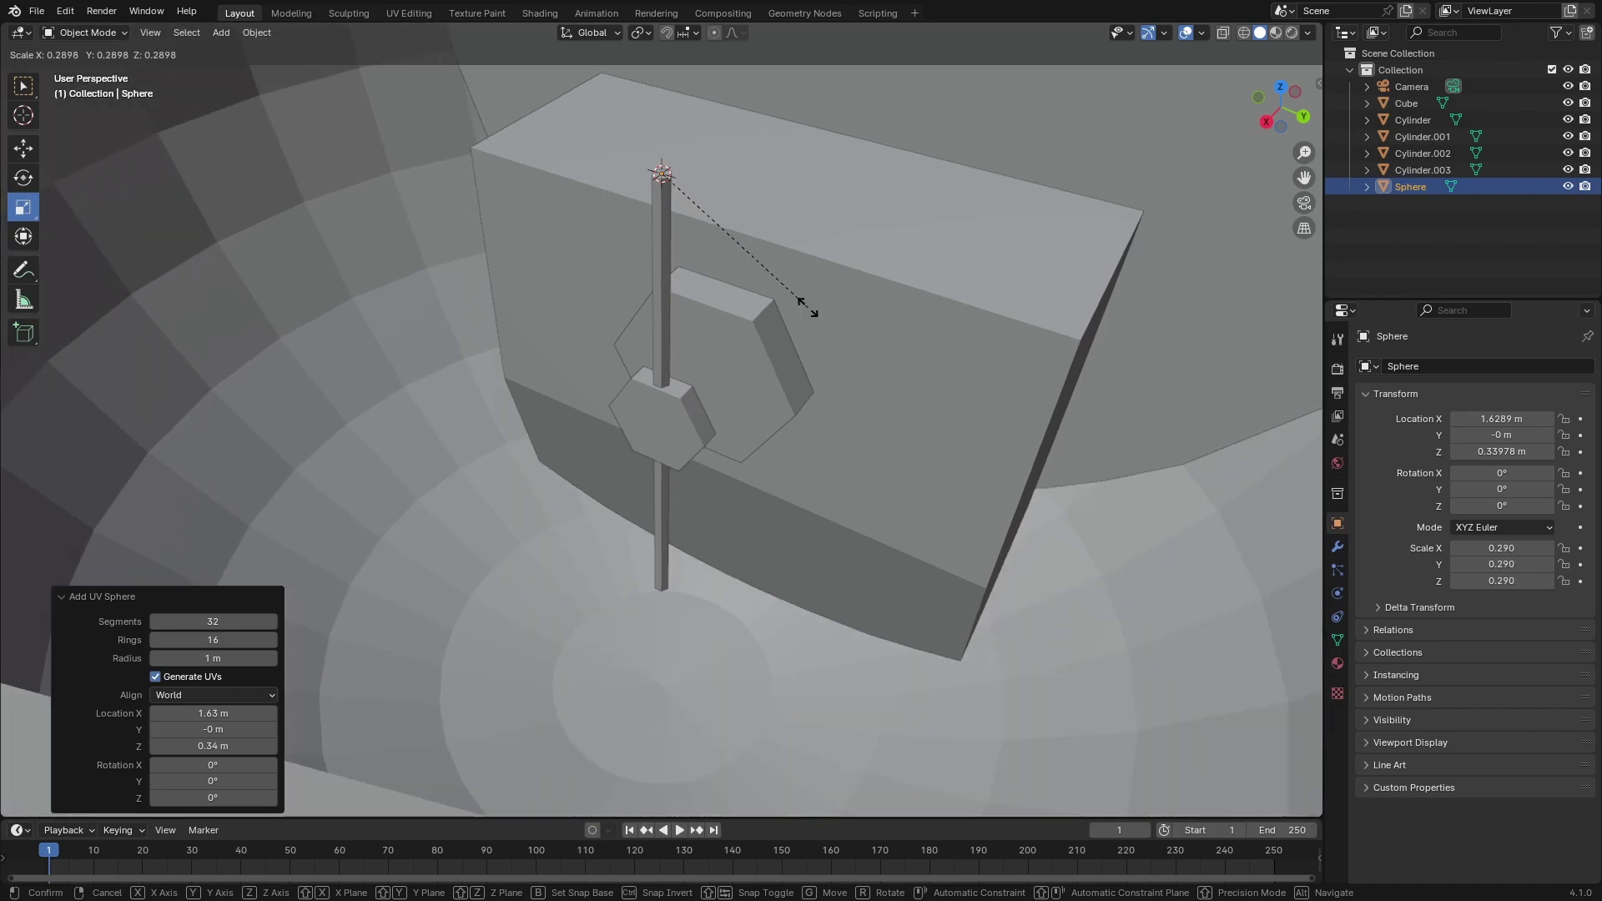
key(s)
drag(1265, 125, 1285, 146)
Step: Join the balls and the rod into one object with Ctrl+J
click(662, 429)
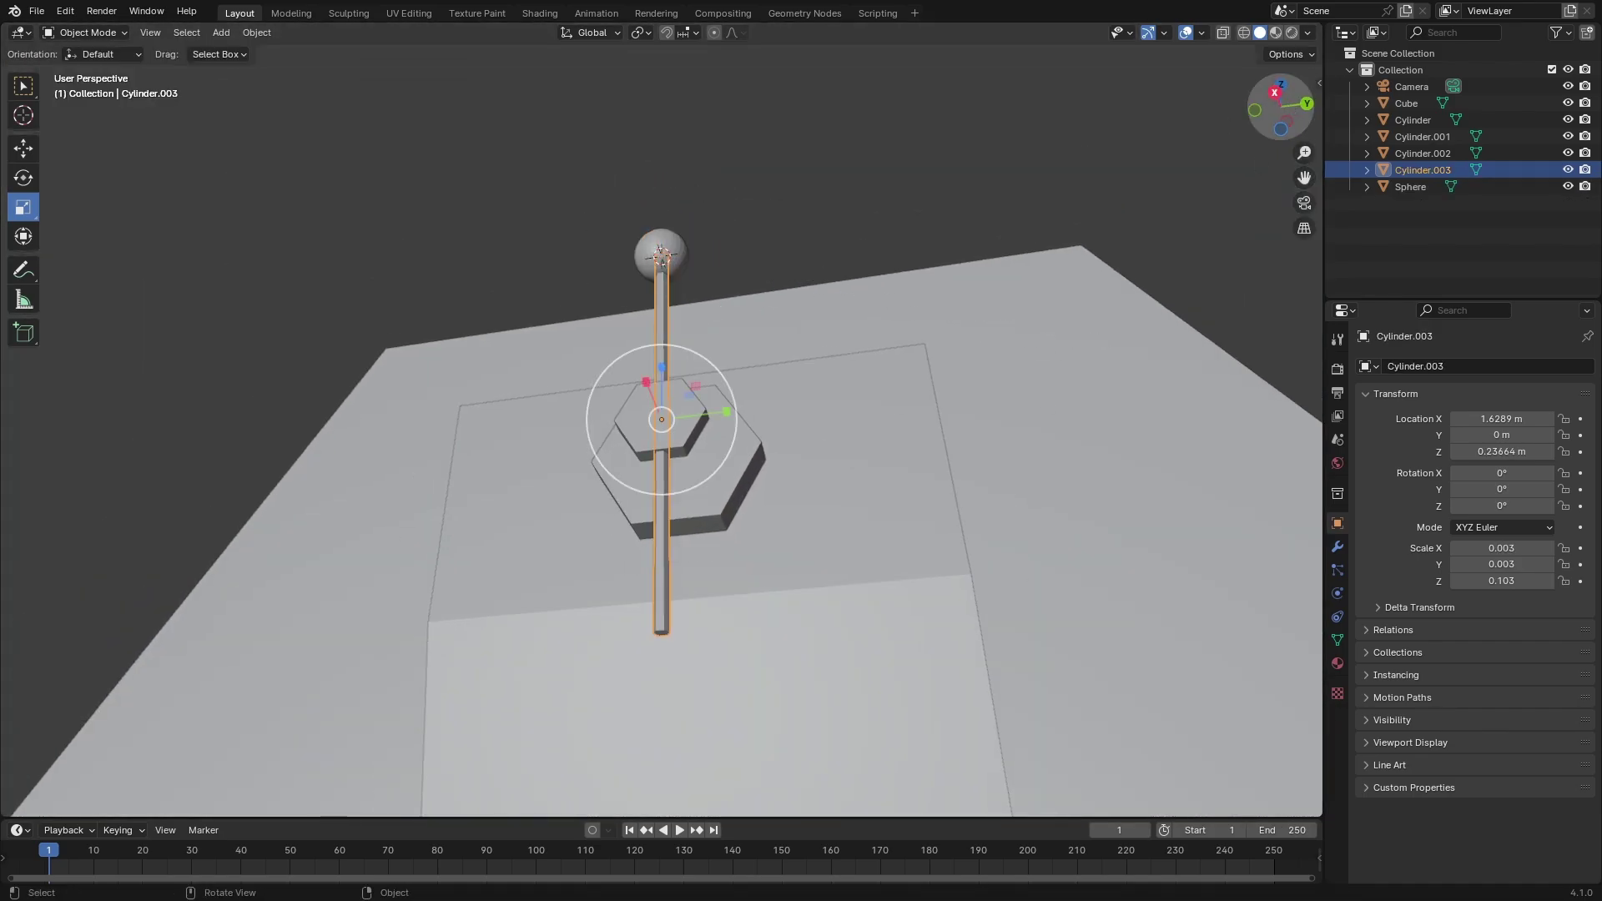
key(Tab)
middle_drag(662, 429, 709, 728)
key(ctrl+j)
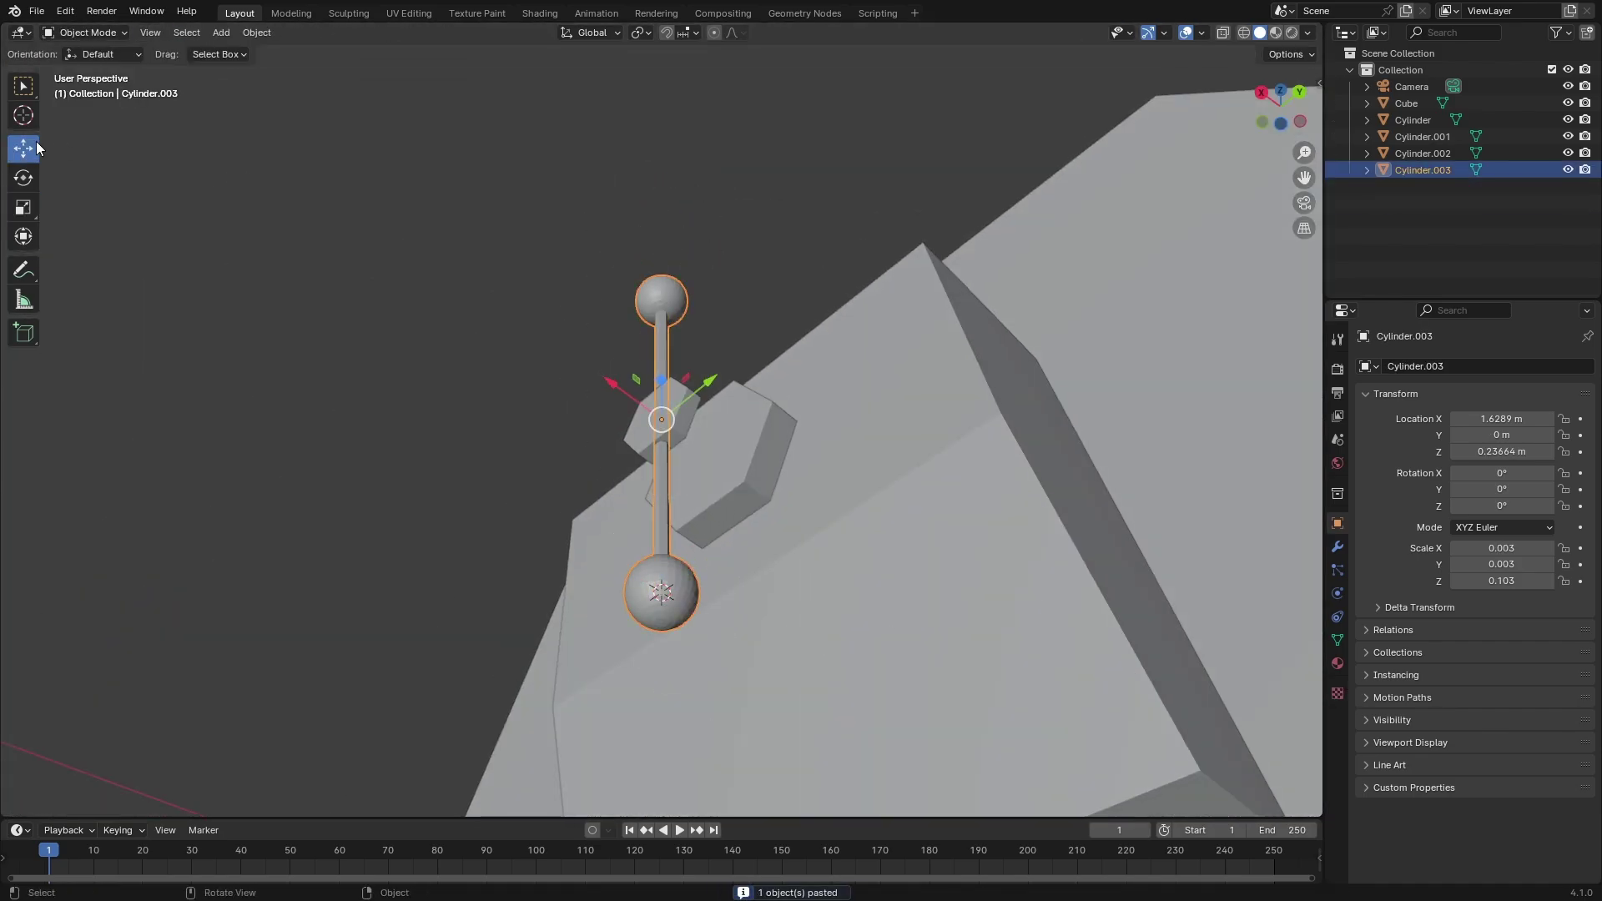
Step: Turn on snapping, paste a copy of the ball-ended rod and rotate it 90° into a cross
click(666, 32)
click(684, 32)
click(1261, 92)
key(ctrl+v)
key(r)
click(860, 695)
Step: Orbit around the valve handle, then select the hex nut in Edit Mode
key(grave)
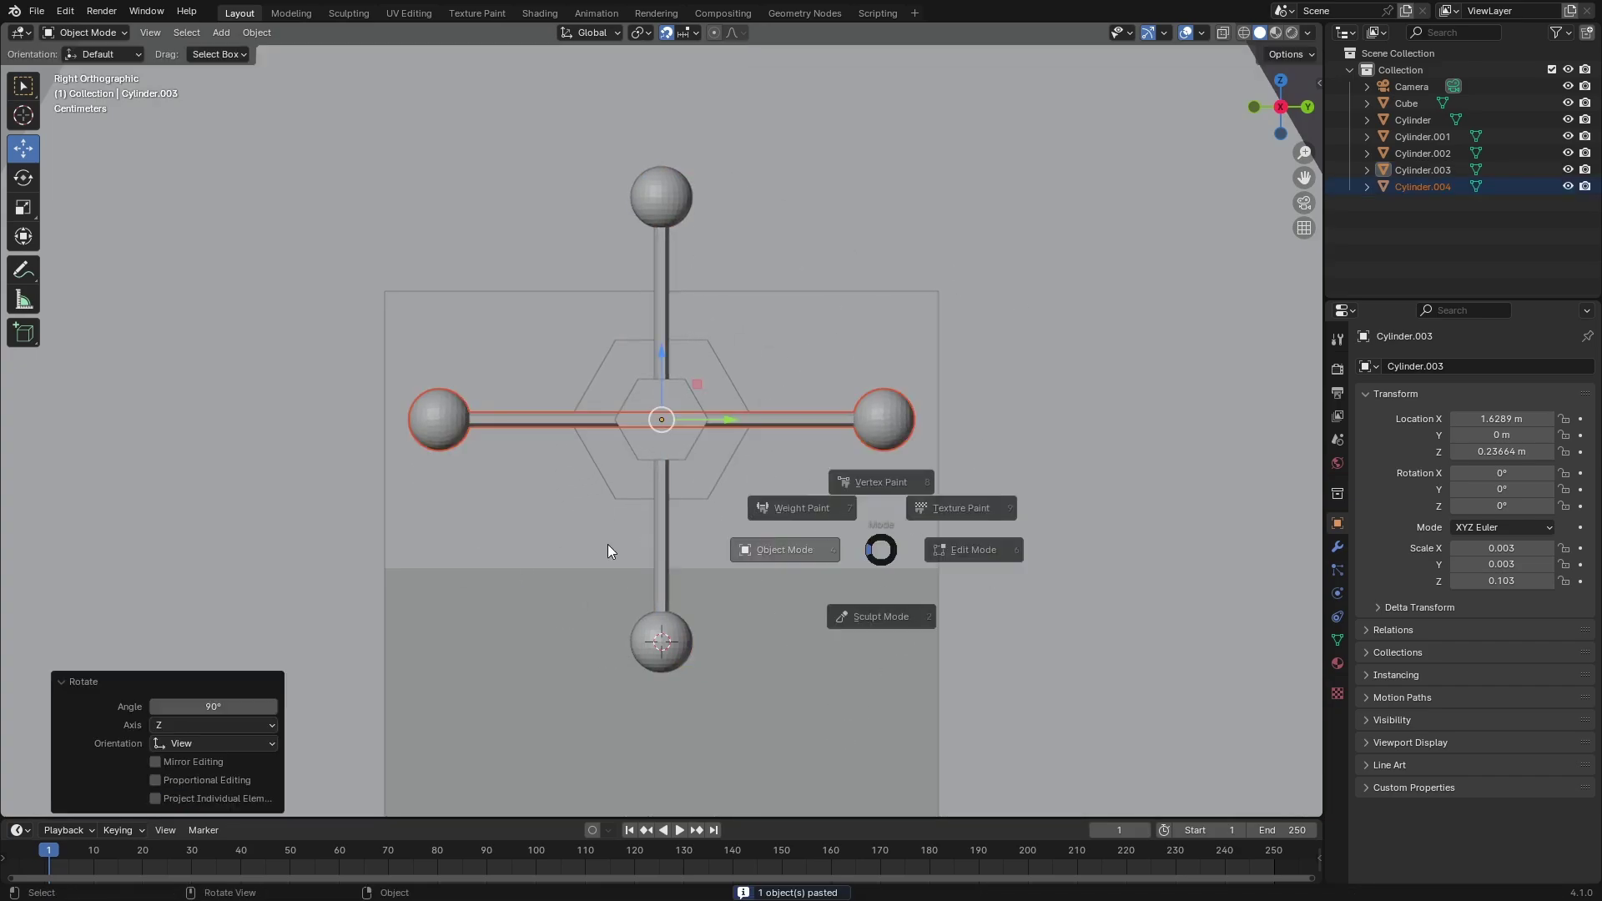
middle_drag(876, 542, 1178, 297)
click(1279, 115)
drag(1281, 121, 1289, 133)
click(662, 413)
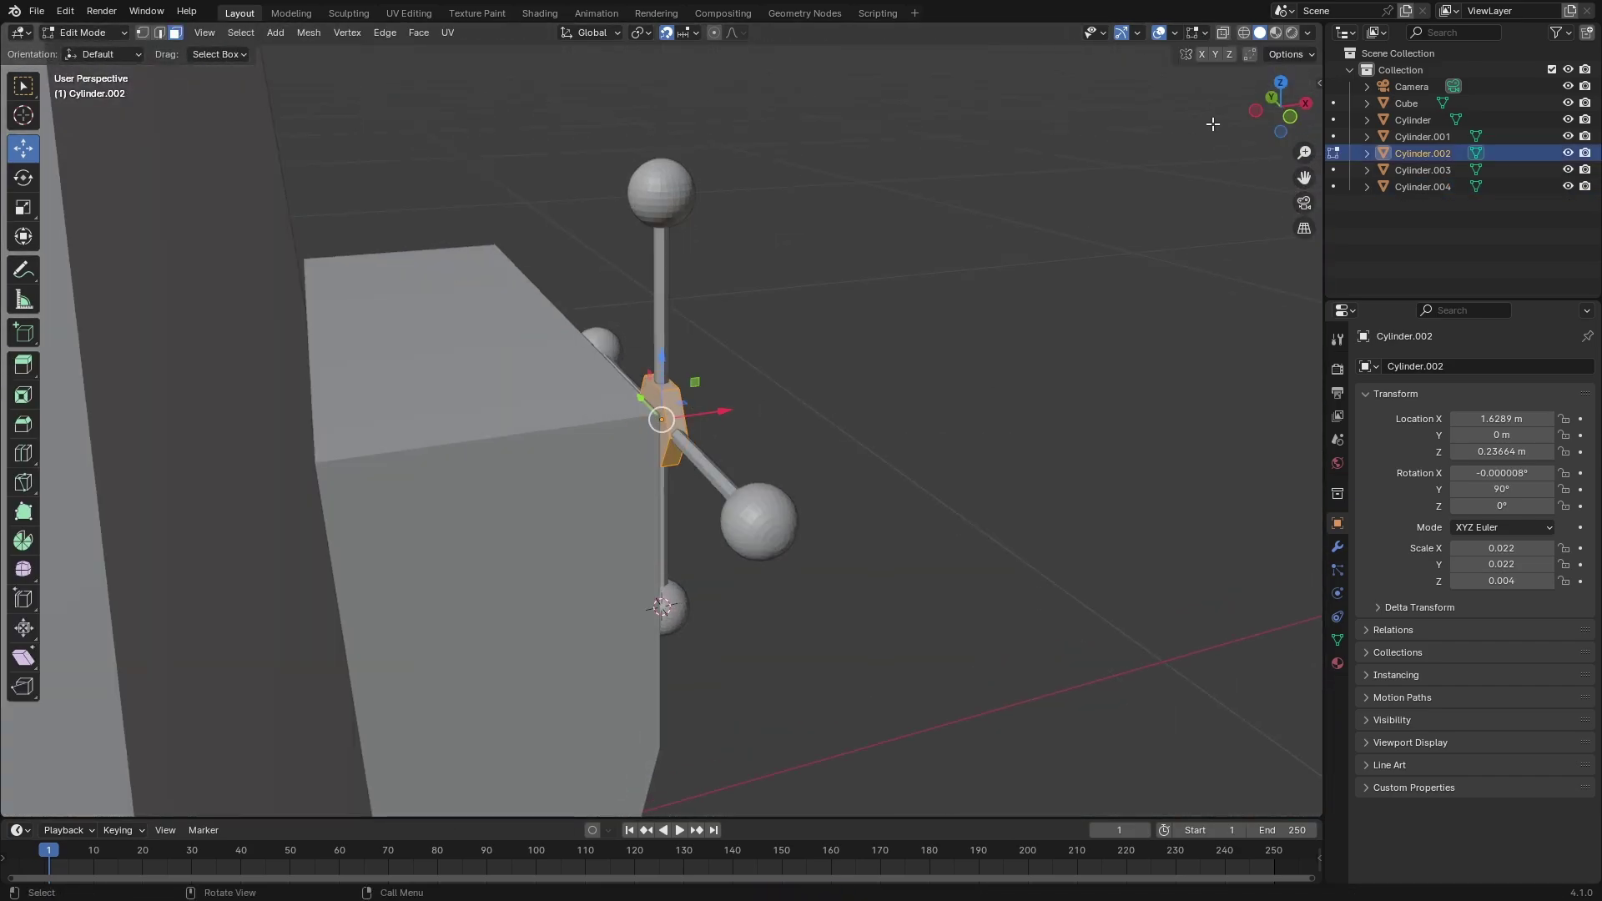
key(Tab)
middle_drag(662, 413, 987, 561)
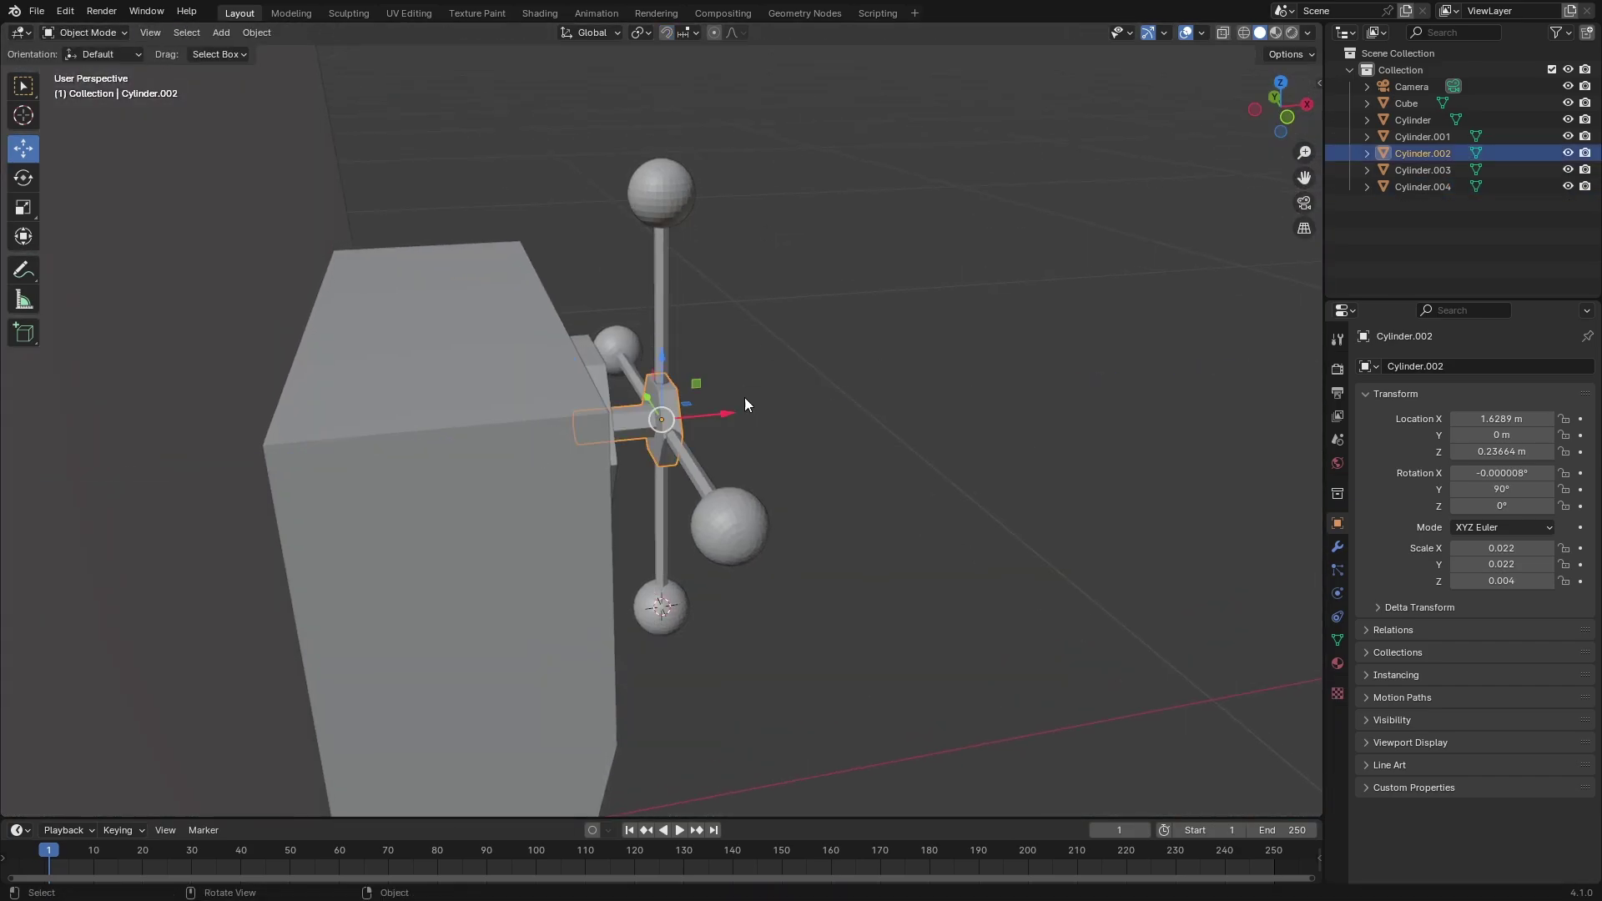
mouse_move(1280, 108)
mouse_down()
mouse_move(1203, 162)
mouse_move(1305, 182)
mouse_up()
Step: Add a tiny cube foot, move it along Y under the capsule, and bevel its edge
click(1287, 117)
key(shift+a)
click(1098, 636)
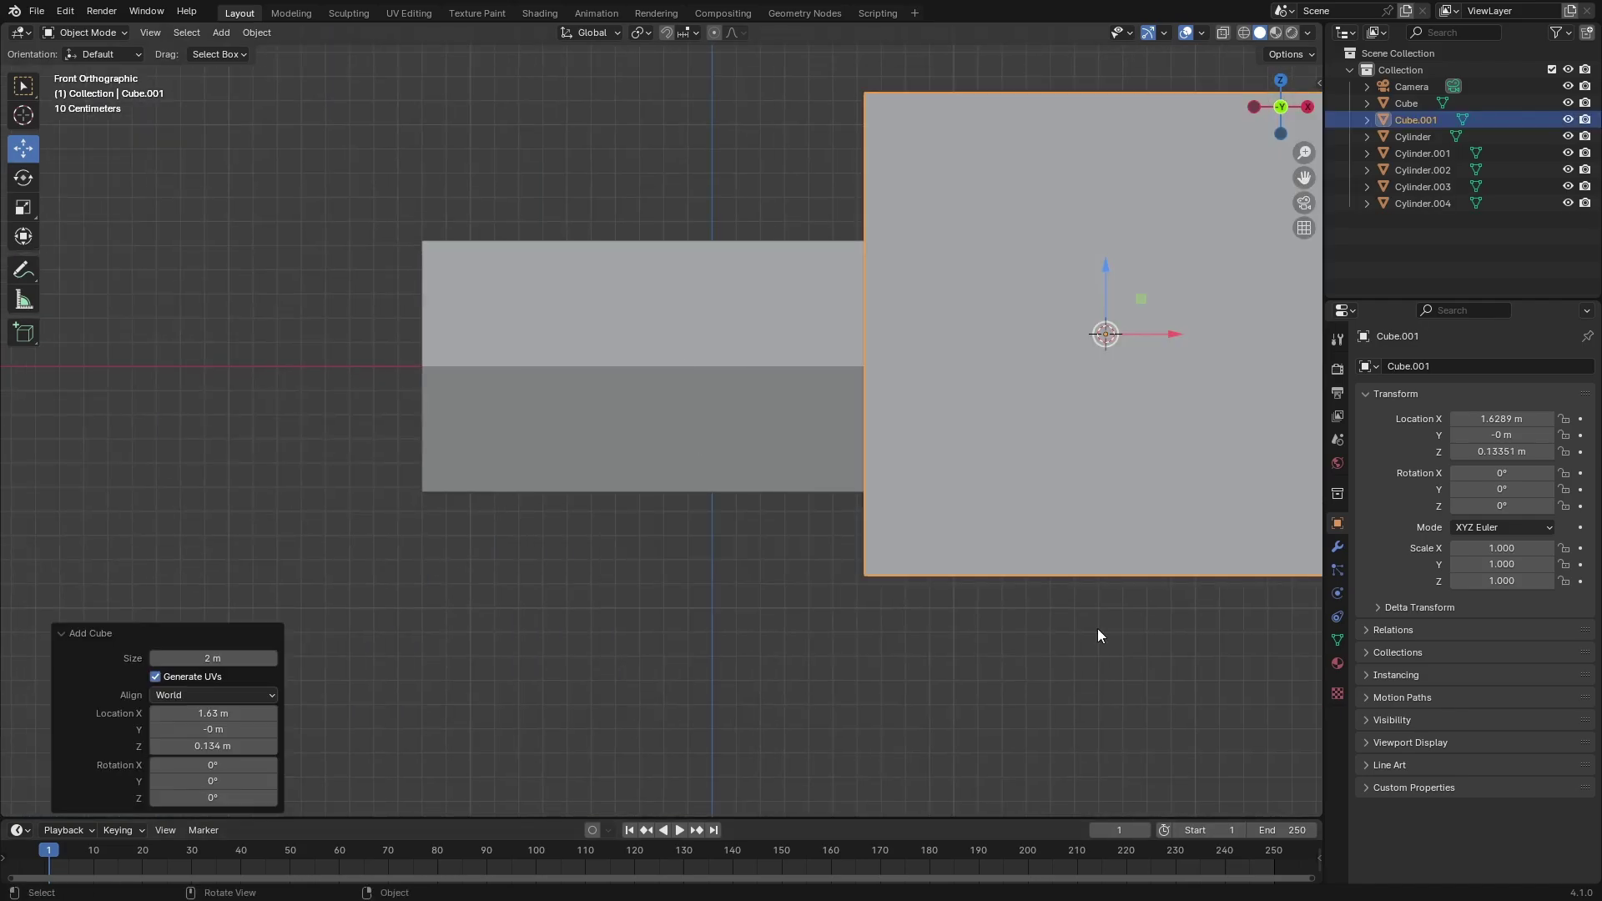
key(s)
click(583, 711)
key(g)
click(1281, 107)
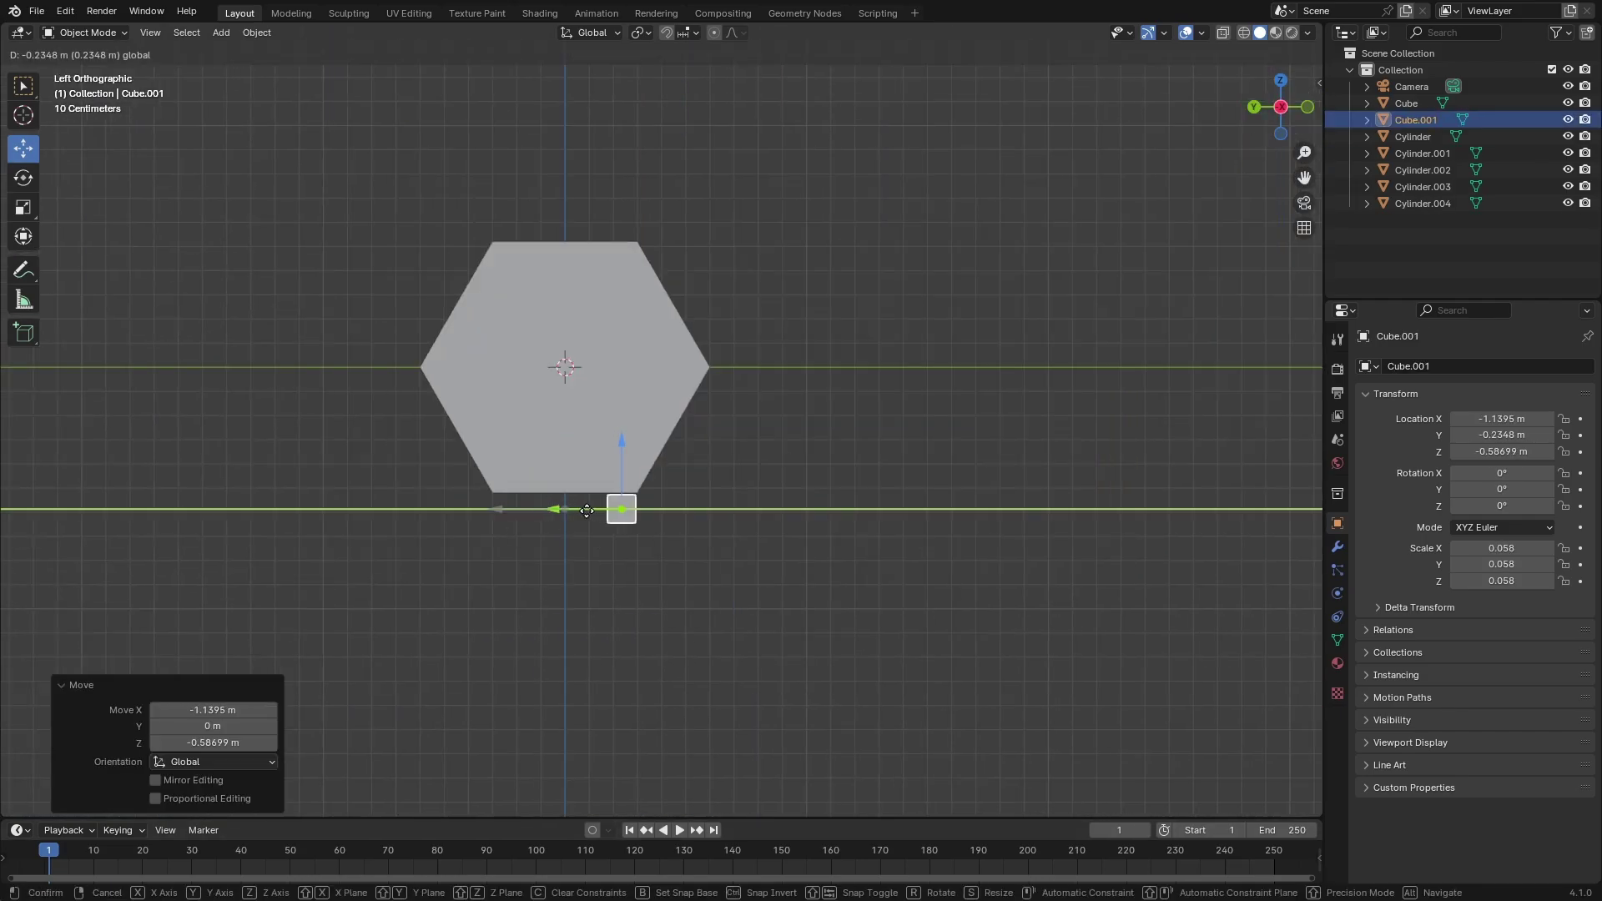
key(KP_Decimal)
middle_drag(689, 423, 673, 404)
key(Tab)
key(ctrl+b)
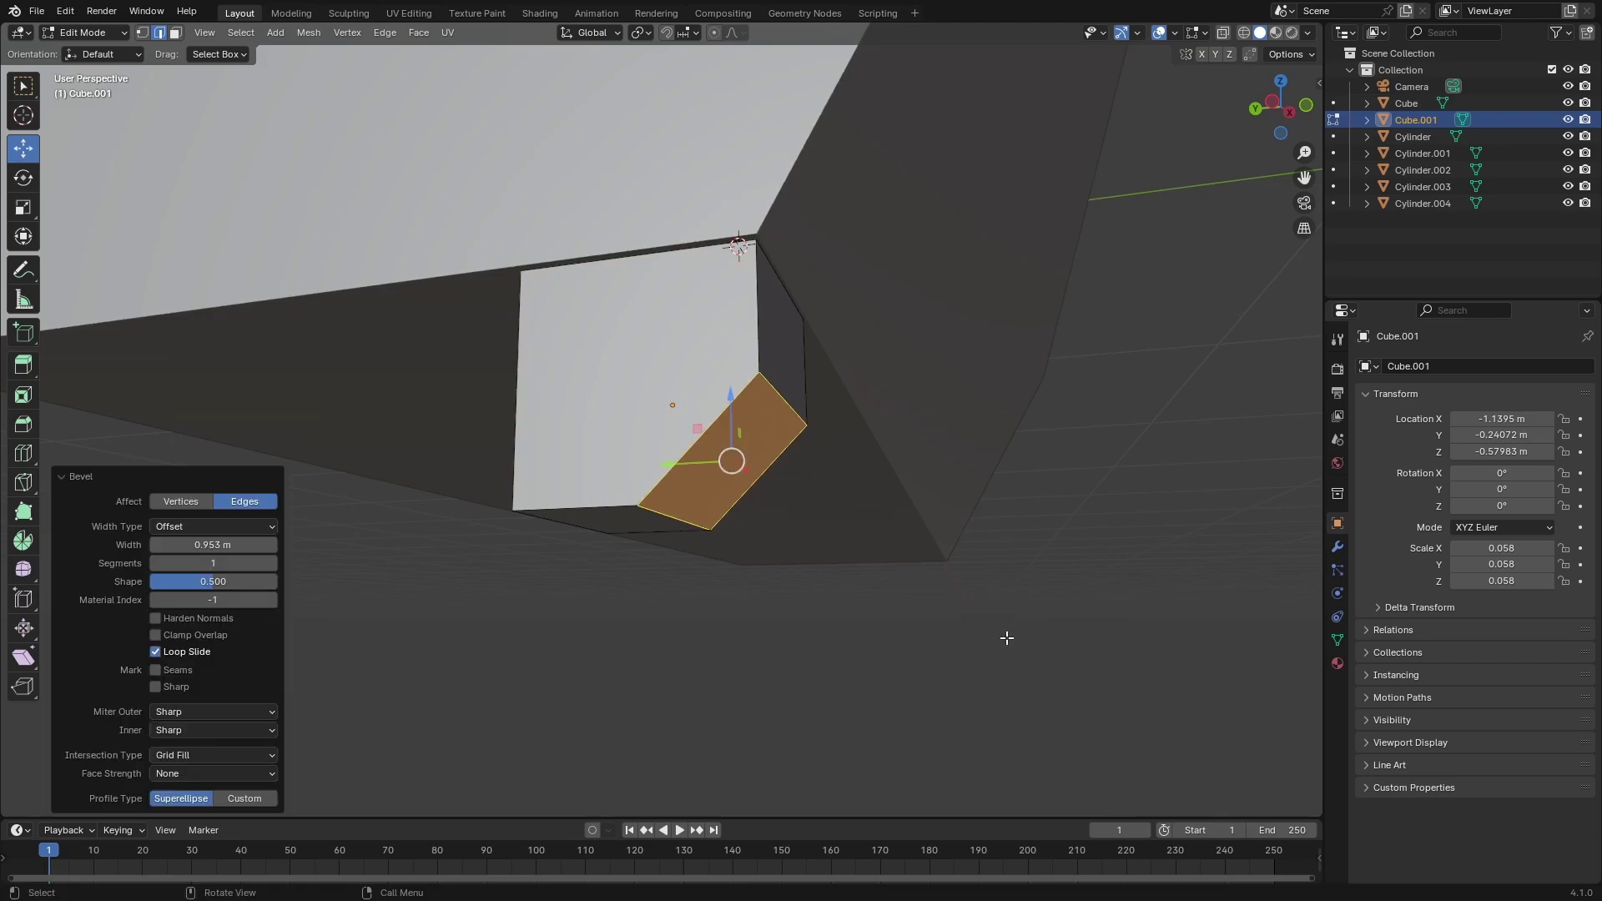
key(Tab)
Step: Add a Mirror modifier to copy the foot around the capsule body, then join them
click(1338, 547)
click(1456, 366)
click(1272, 398)
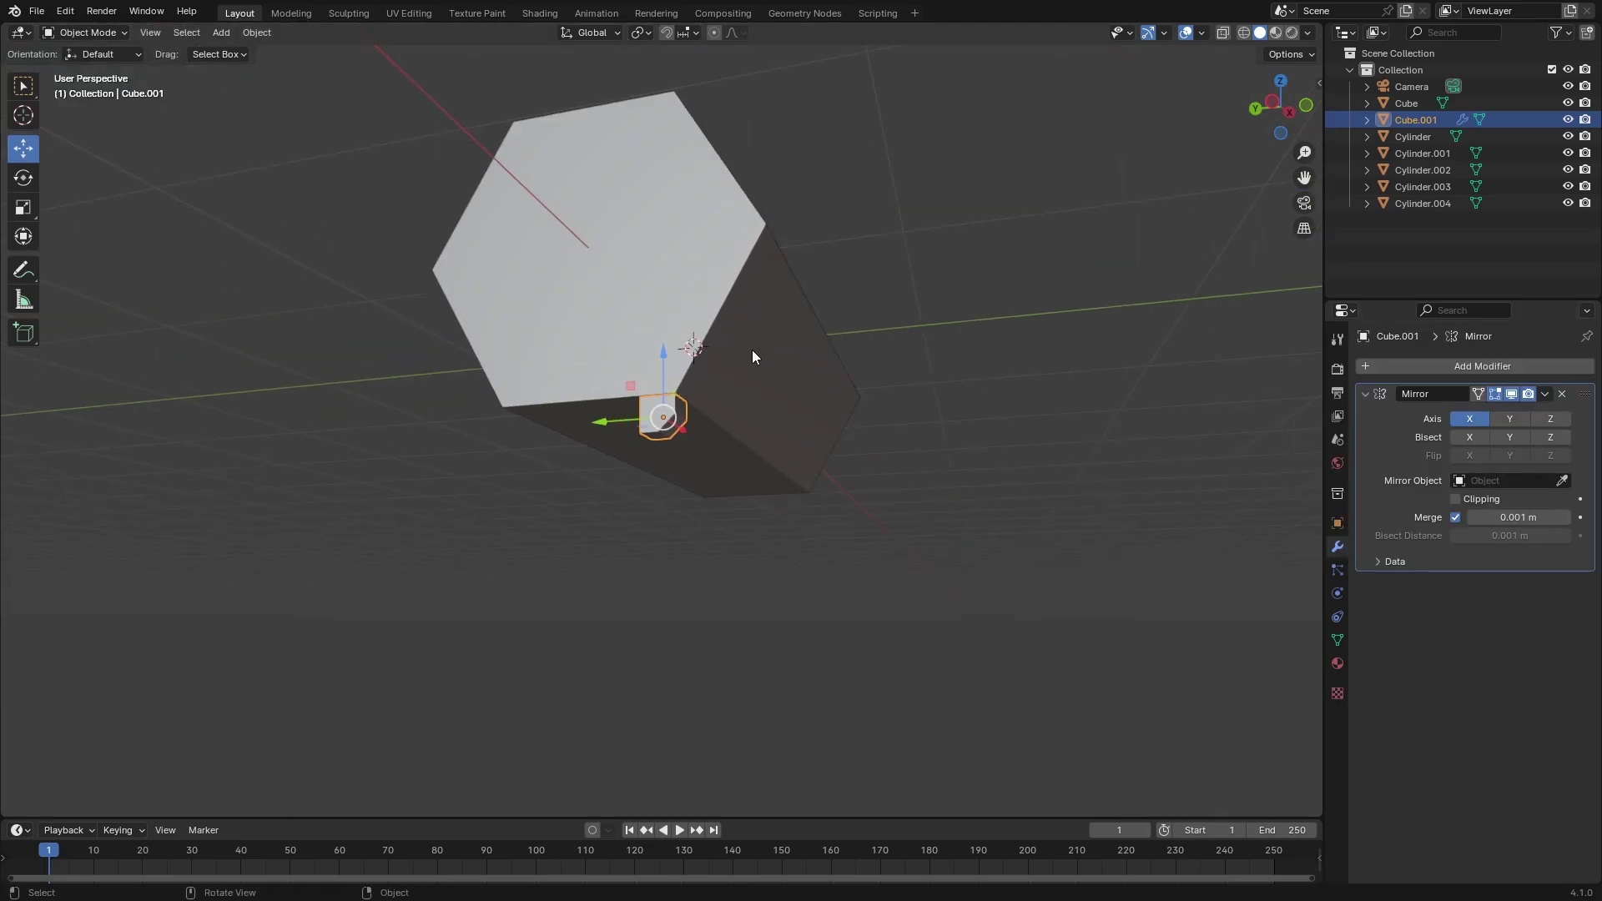
click(655, 408)
key(ctrl+z)
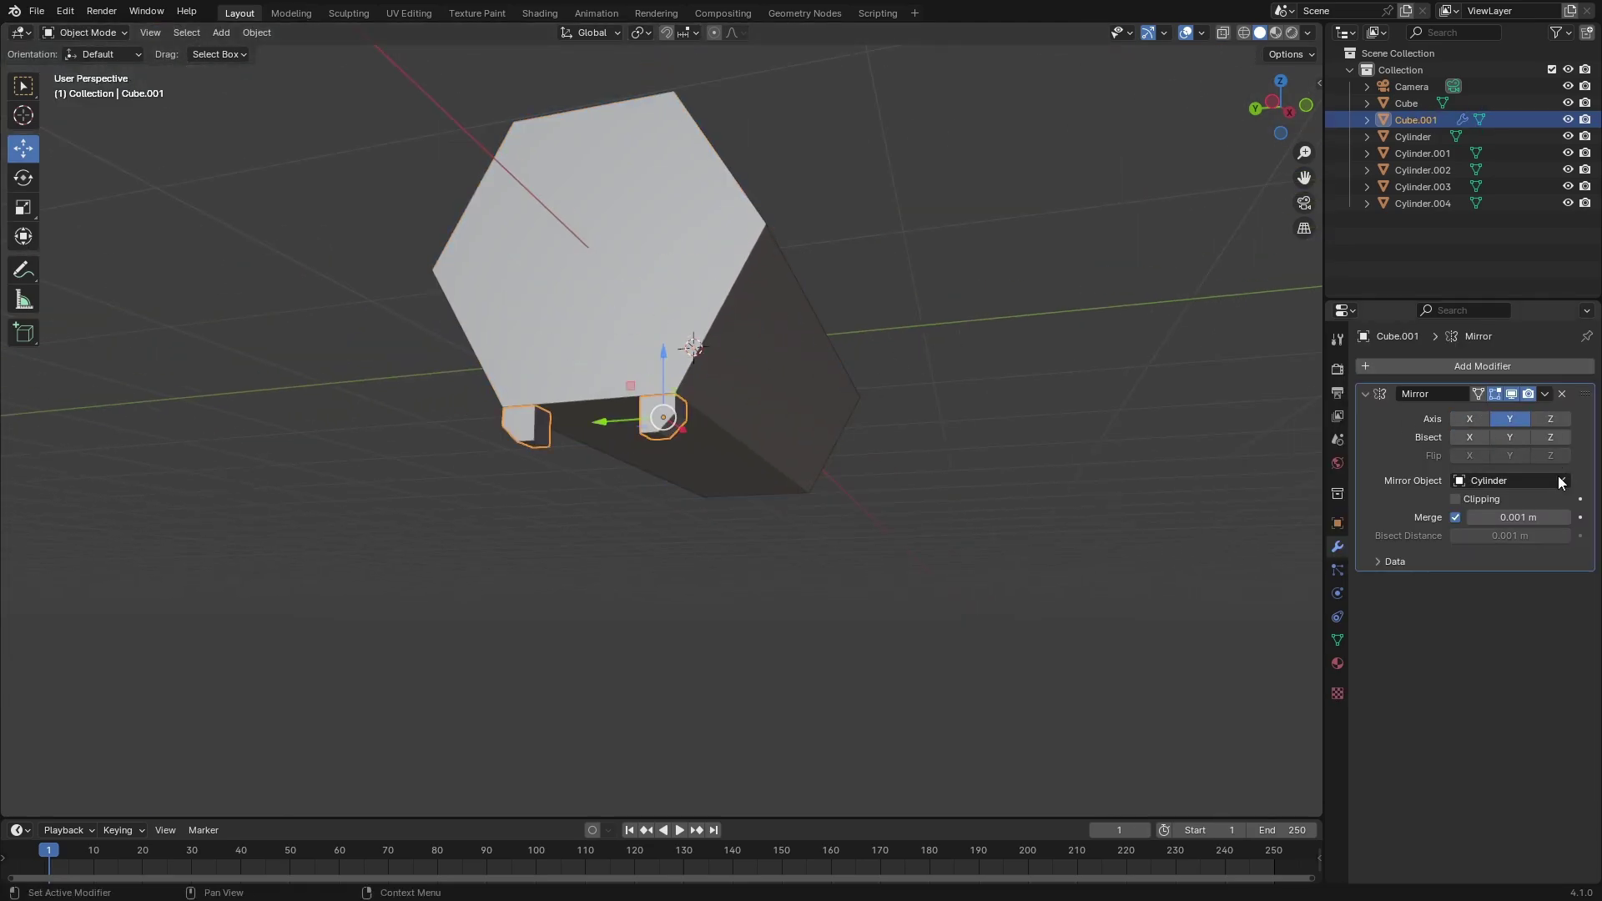
shift+click(662, 415)
key(ctrl+j)
Step: Deselect all, select the capsule body and view it from the front
key(alt+a)
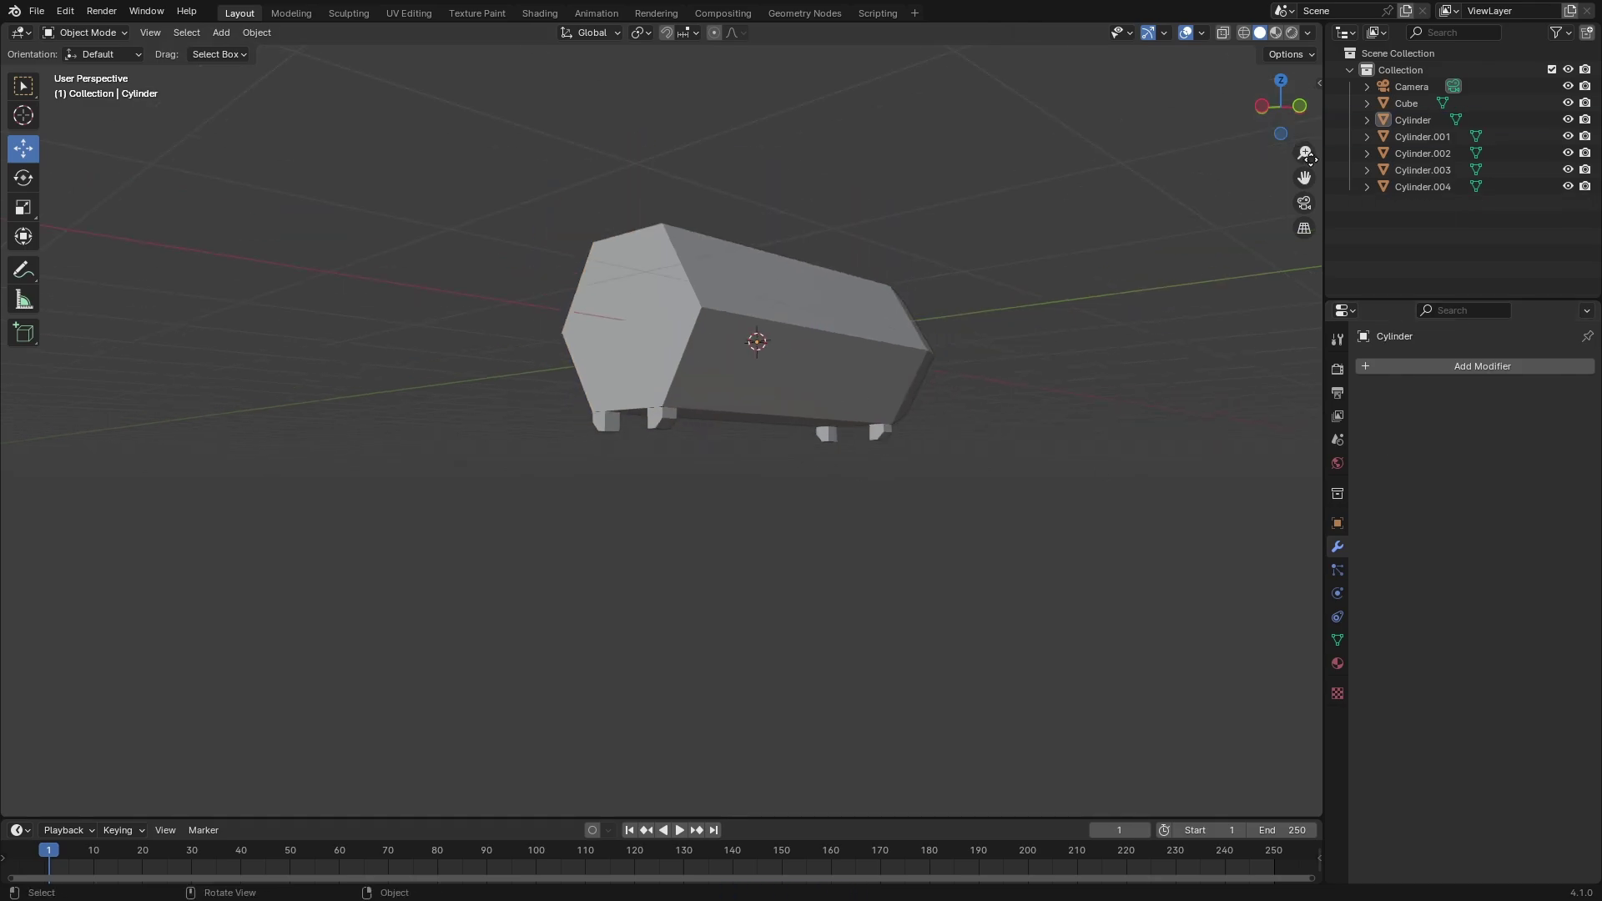
middle_drag(1308, 159, 1149, 239)
scroll(1149, 239, down, 3)
scroll(1149, 239, up, 2)
click(667, 383)
key(KP_1)
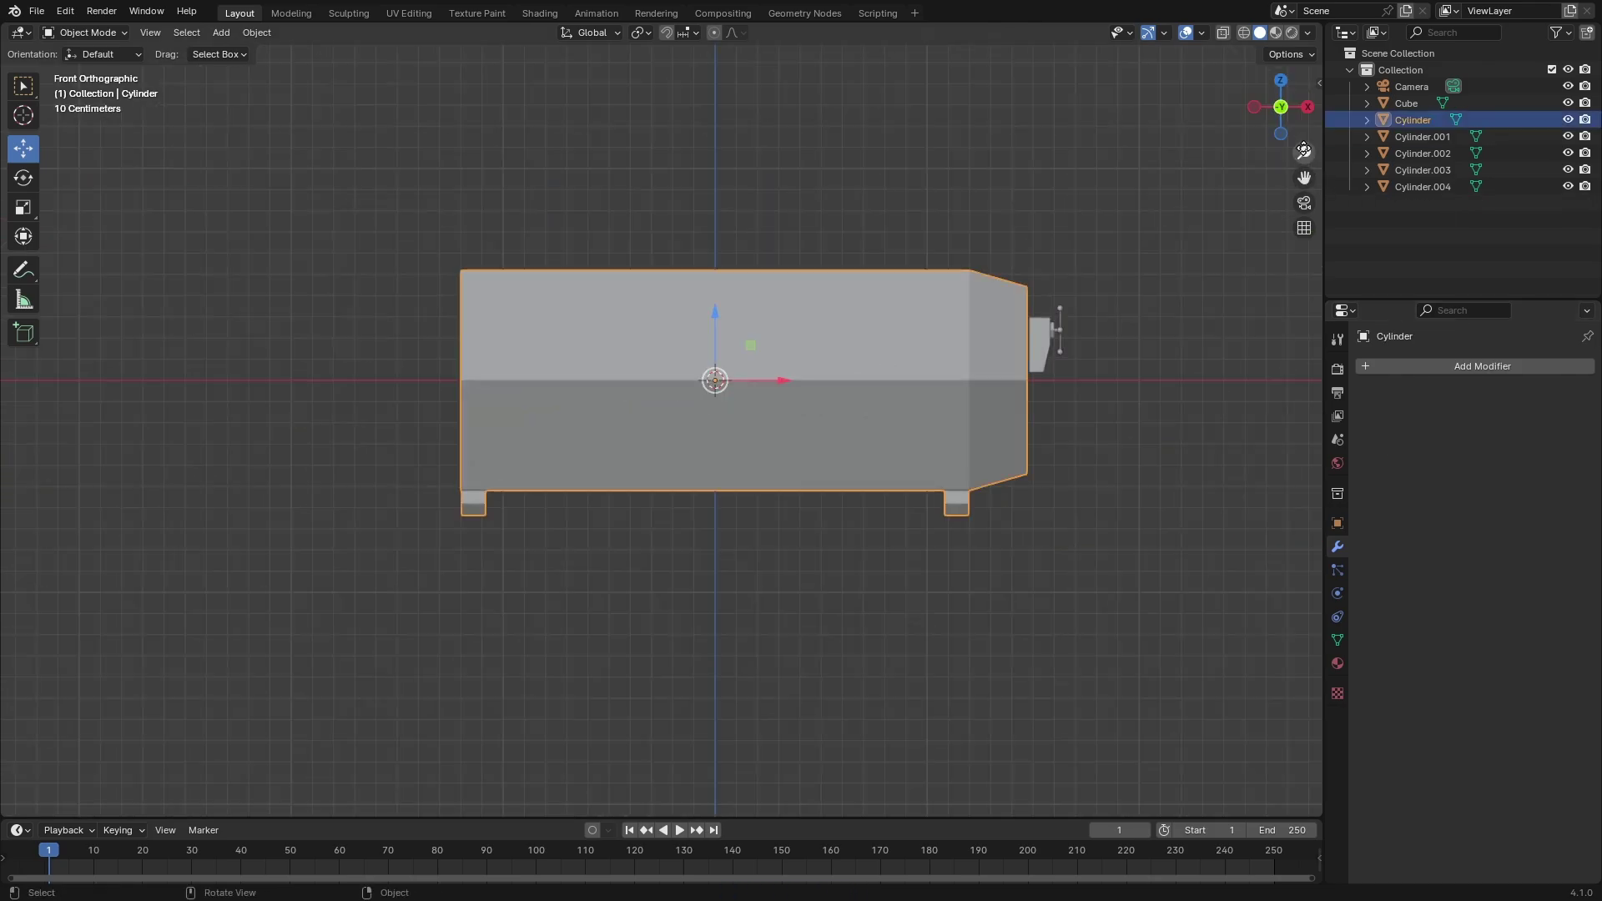
Step: Add a cylinder squashed along X as a band, then join all capsule parts into one object
key(shift+a)
click(659, 440)
key(r)
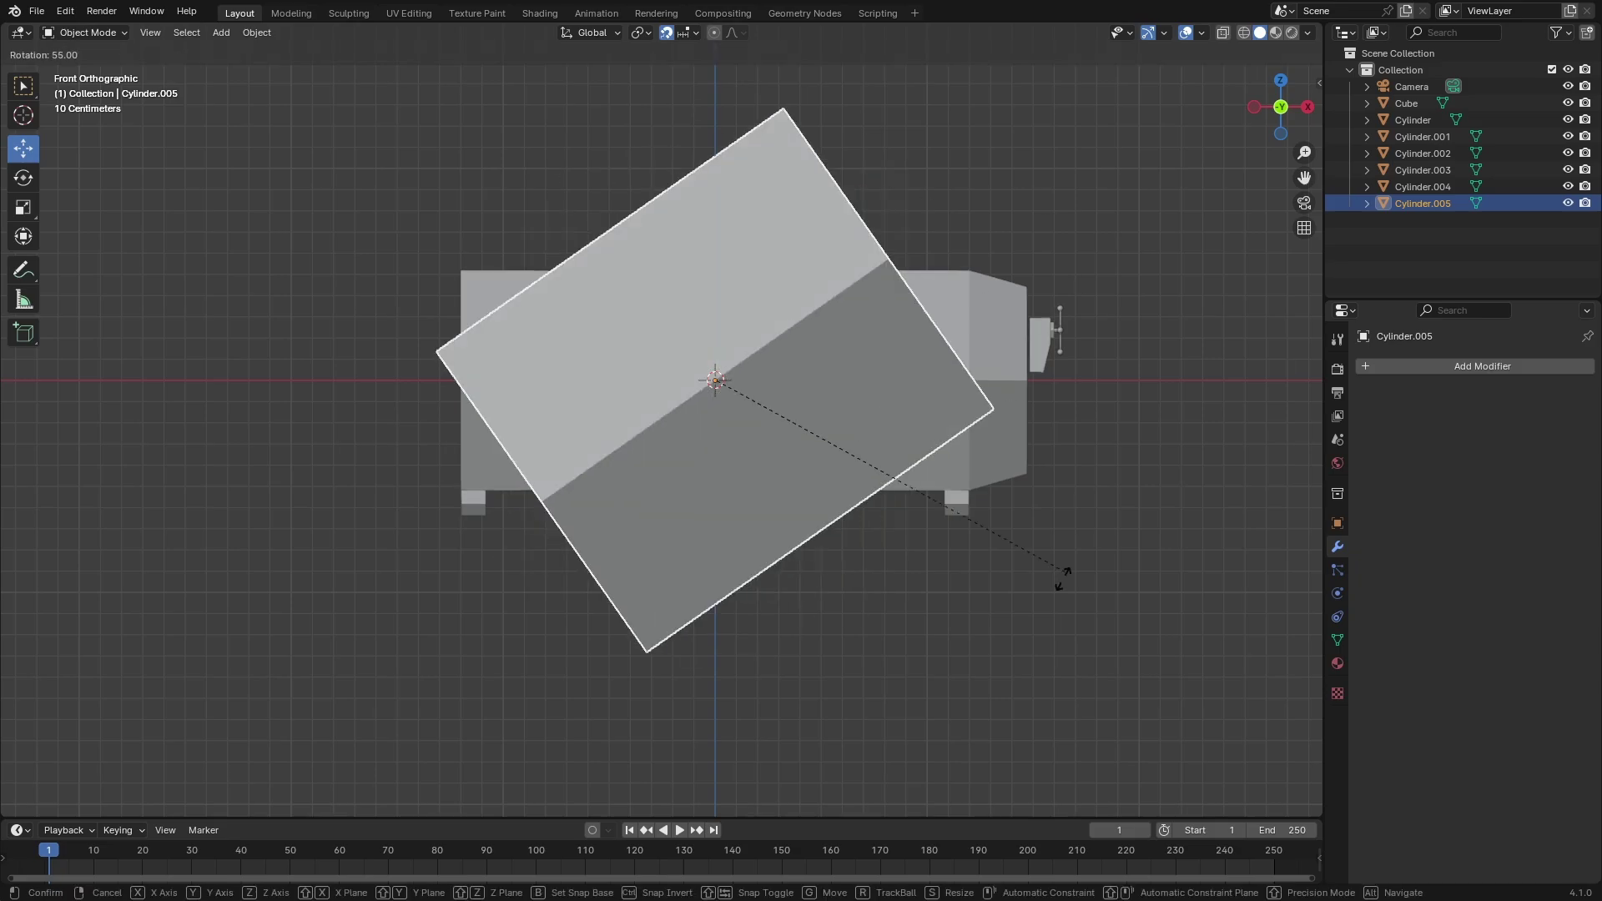
key(Escape)
key(s)
click(949, 382)
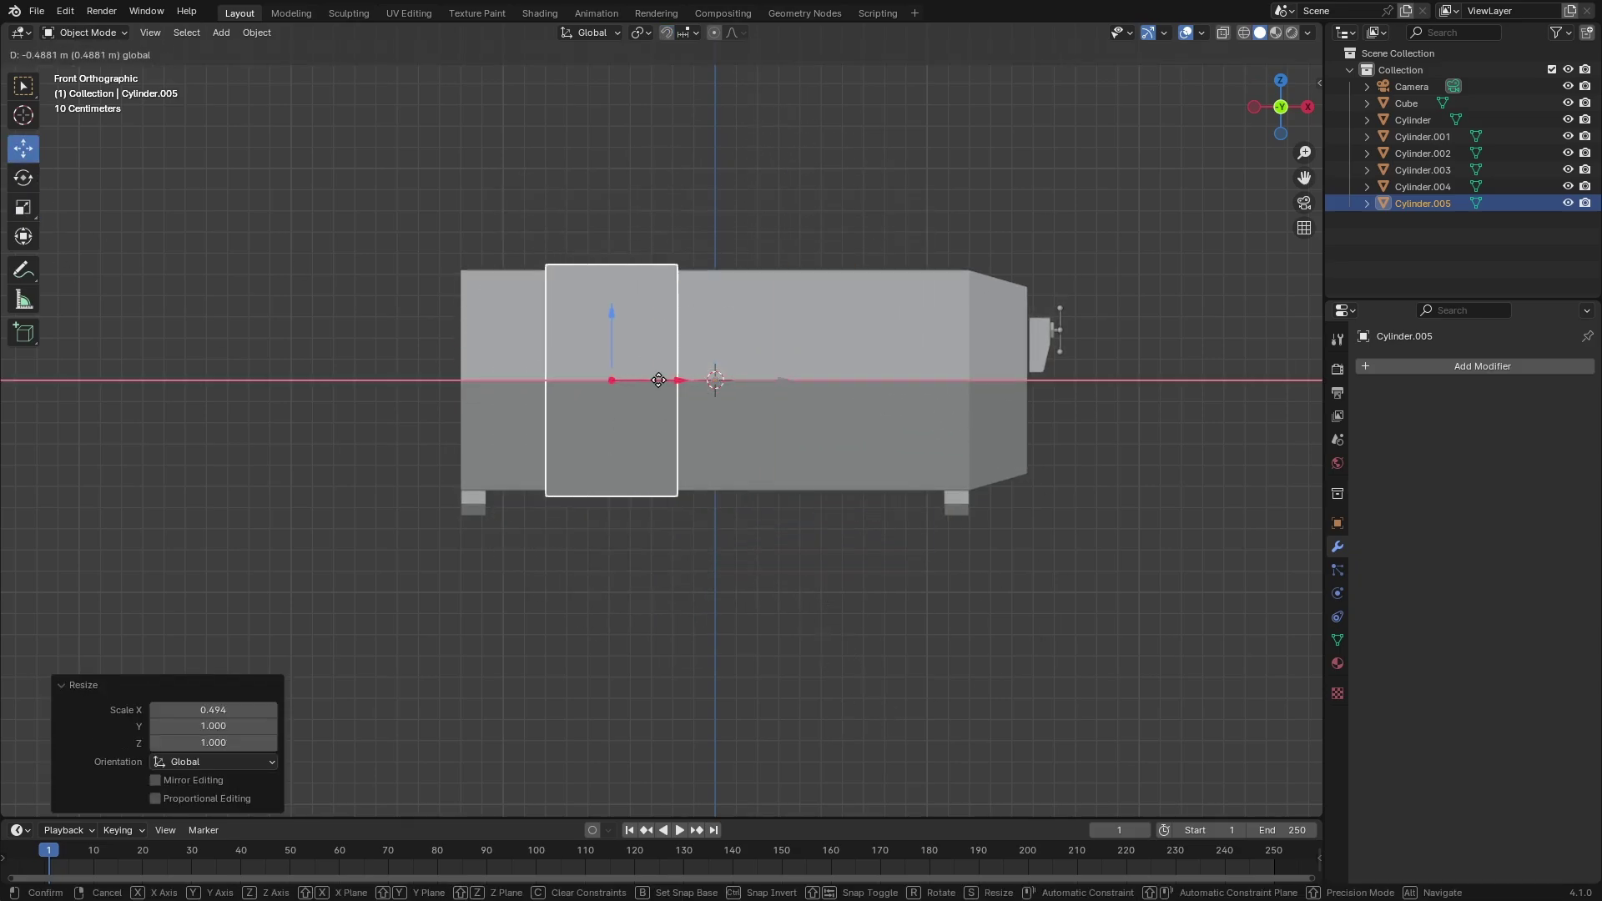
click(767, 381)
mouse_move(1008, 162)
middle_down()
mouse_move(1125, 409)
mouse_move(964, 359)
middle_up()
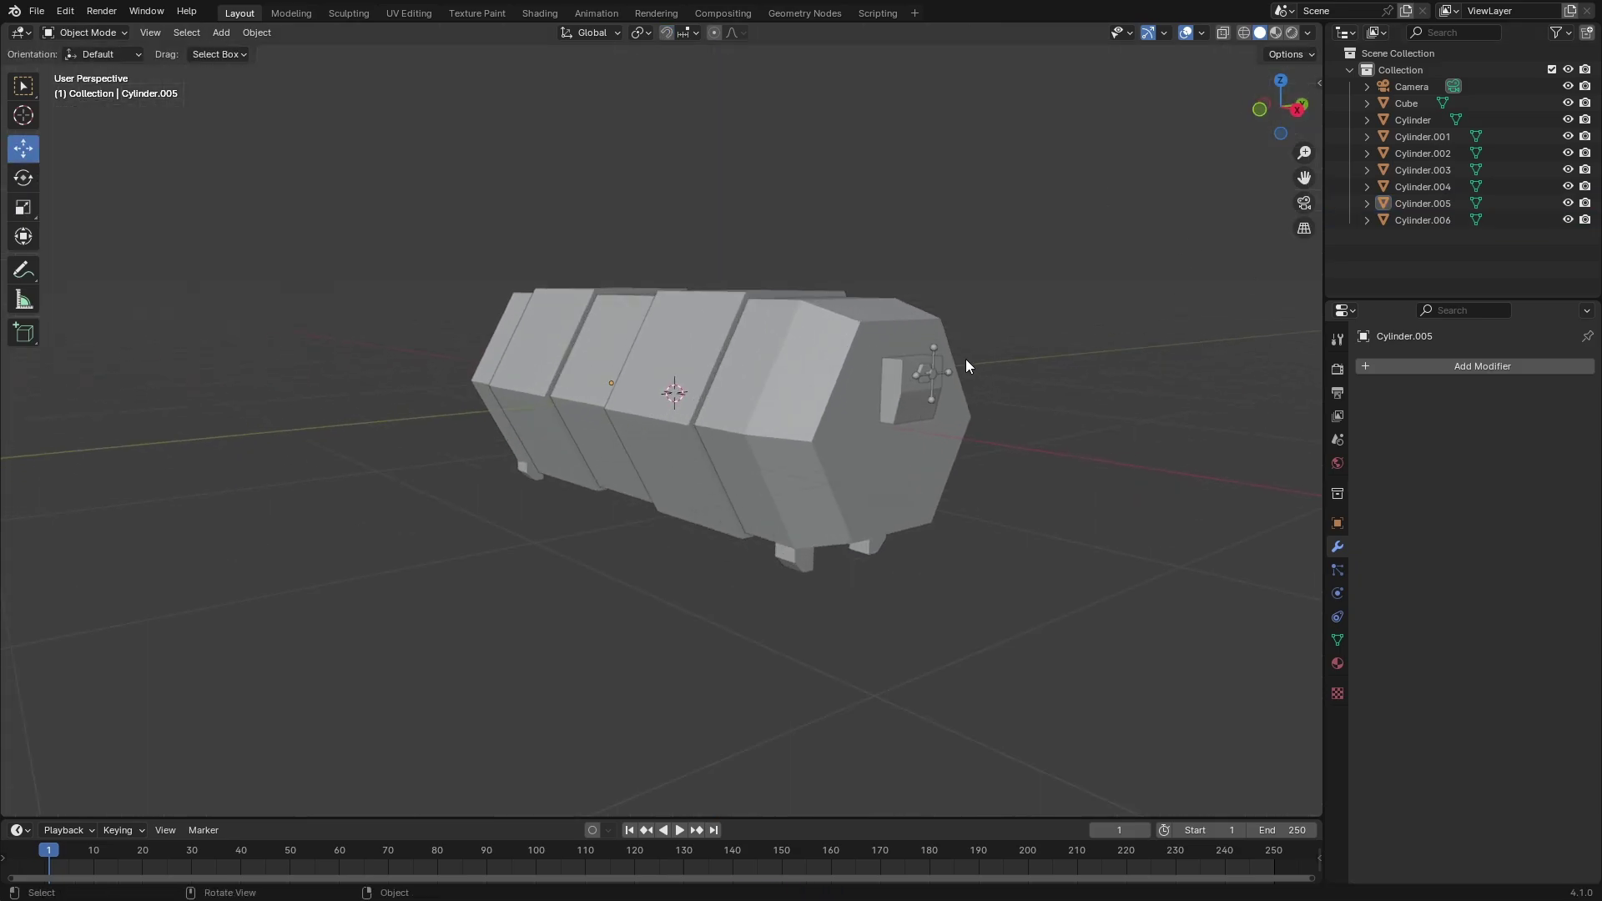
key(a)
key(ctrl+j)
Step: Set the output Y resolution to 1080 and test-render through the camera
key(KP_0)
click(1338, 392)
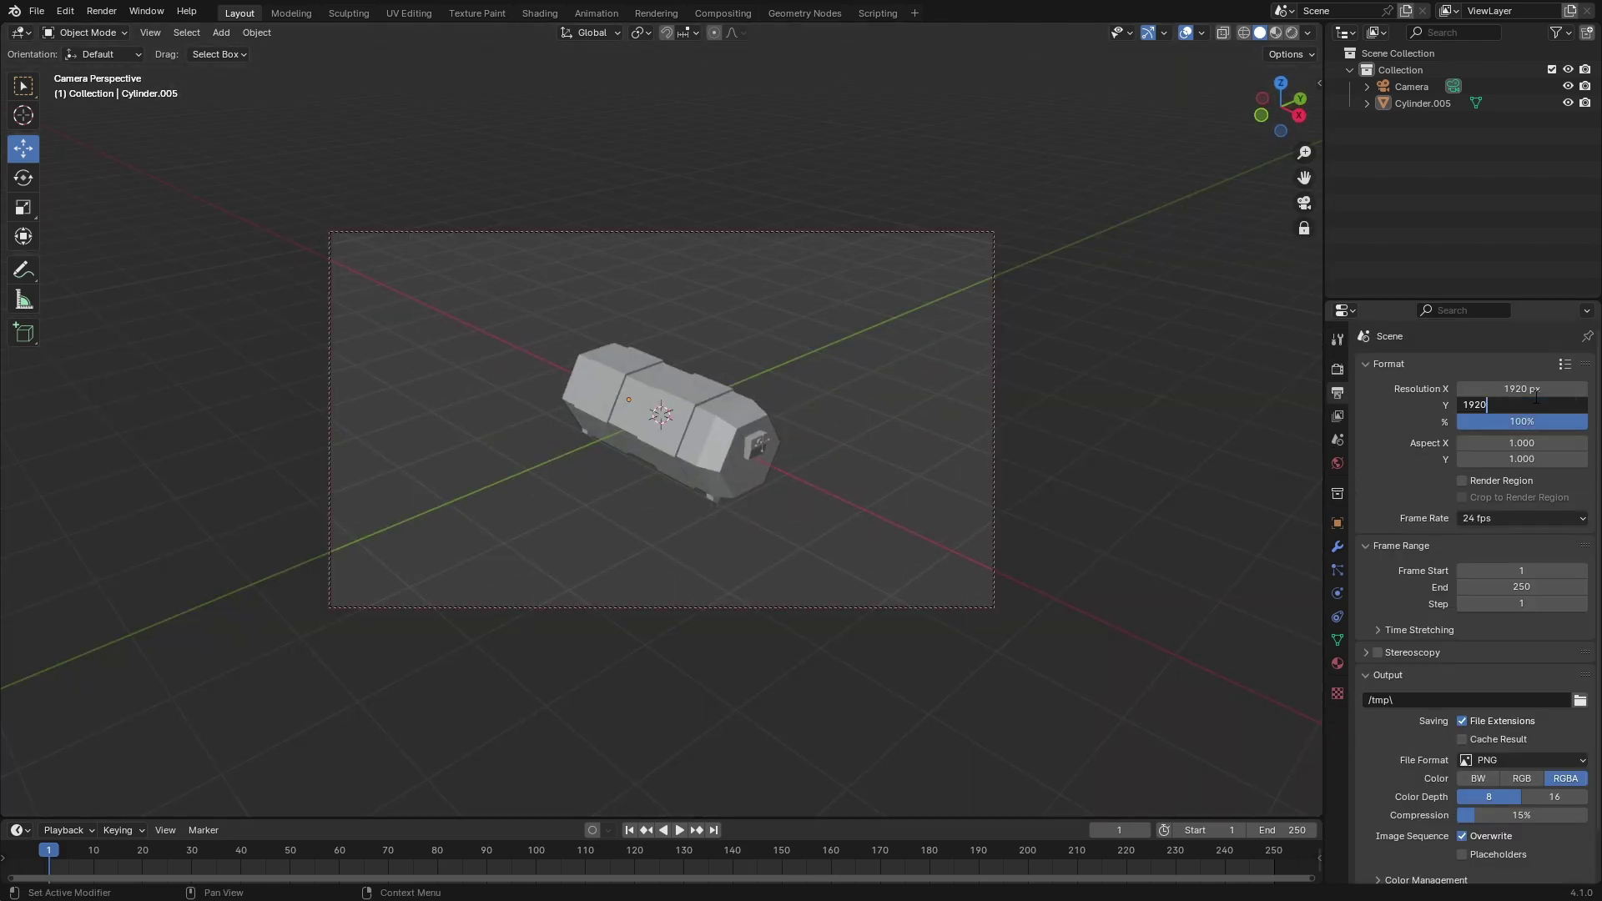
double_click(1522, 388)
text(1080)
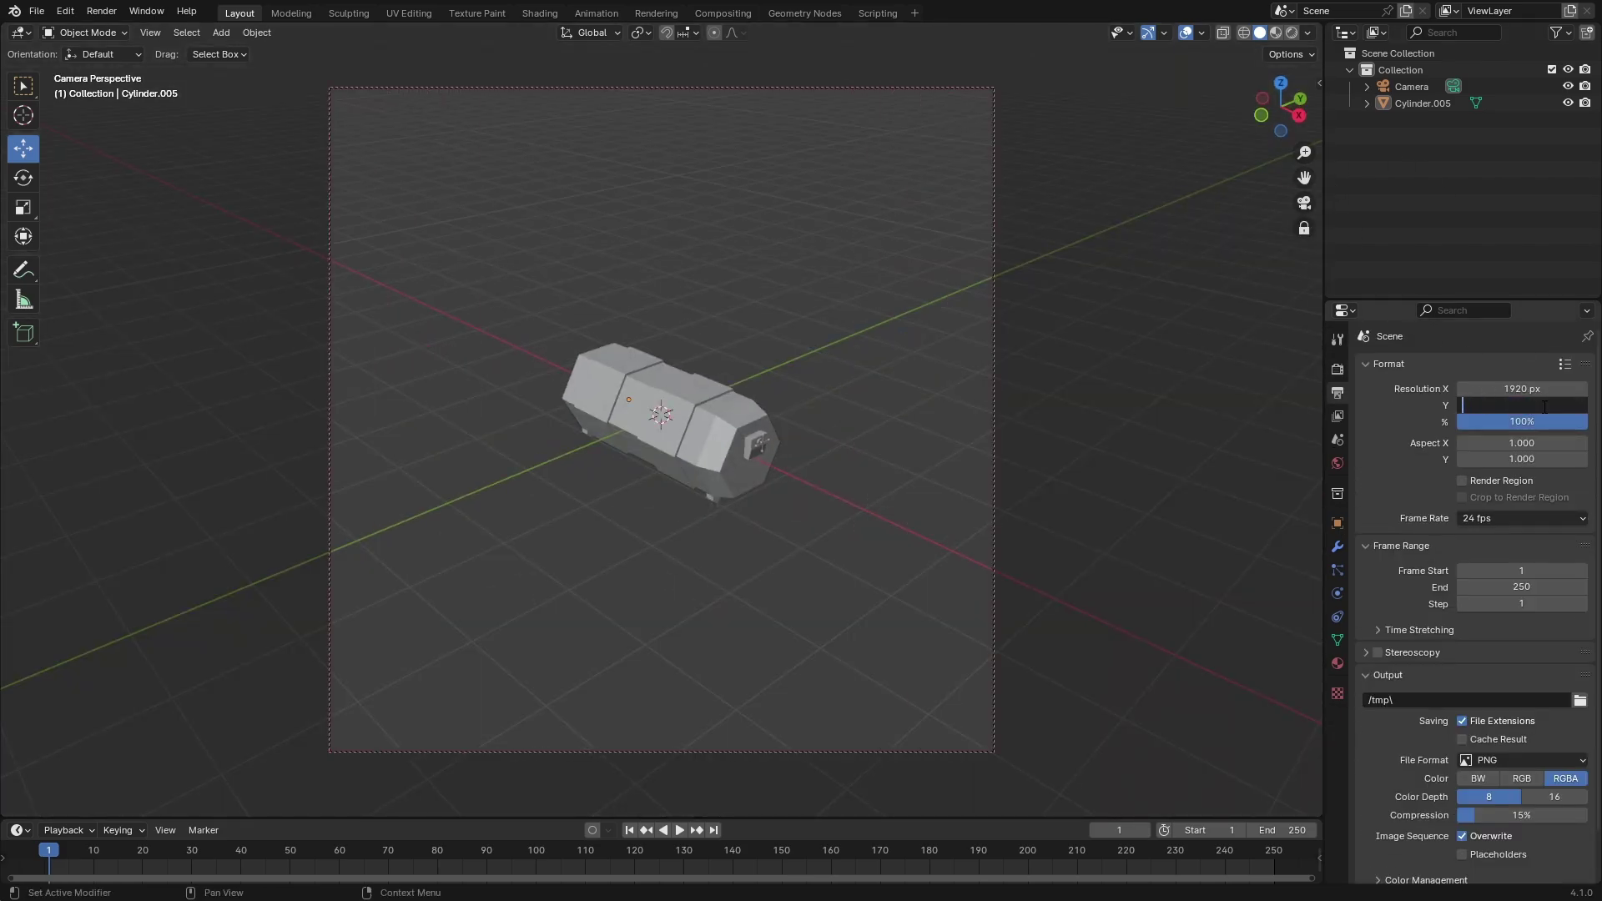
click(1529, 392)
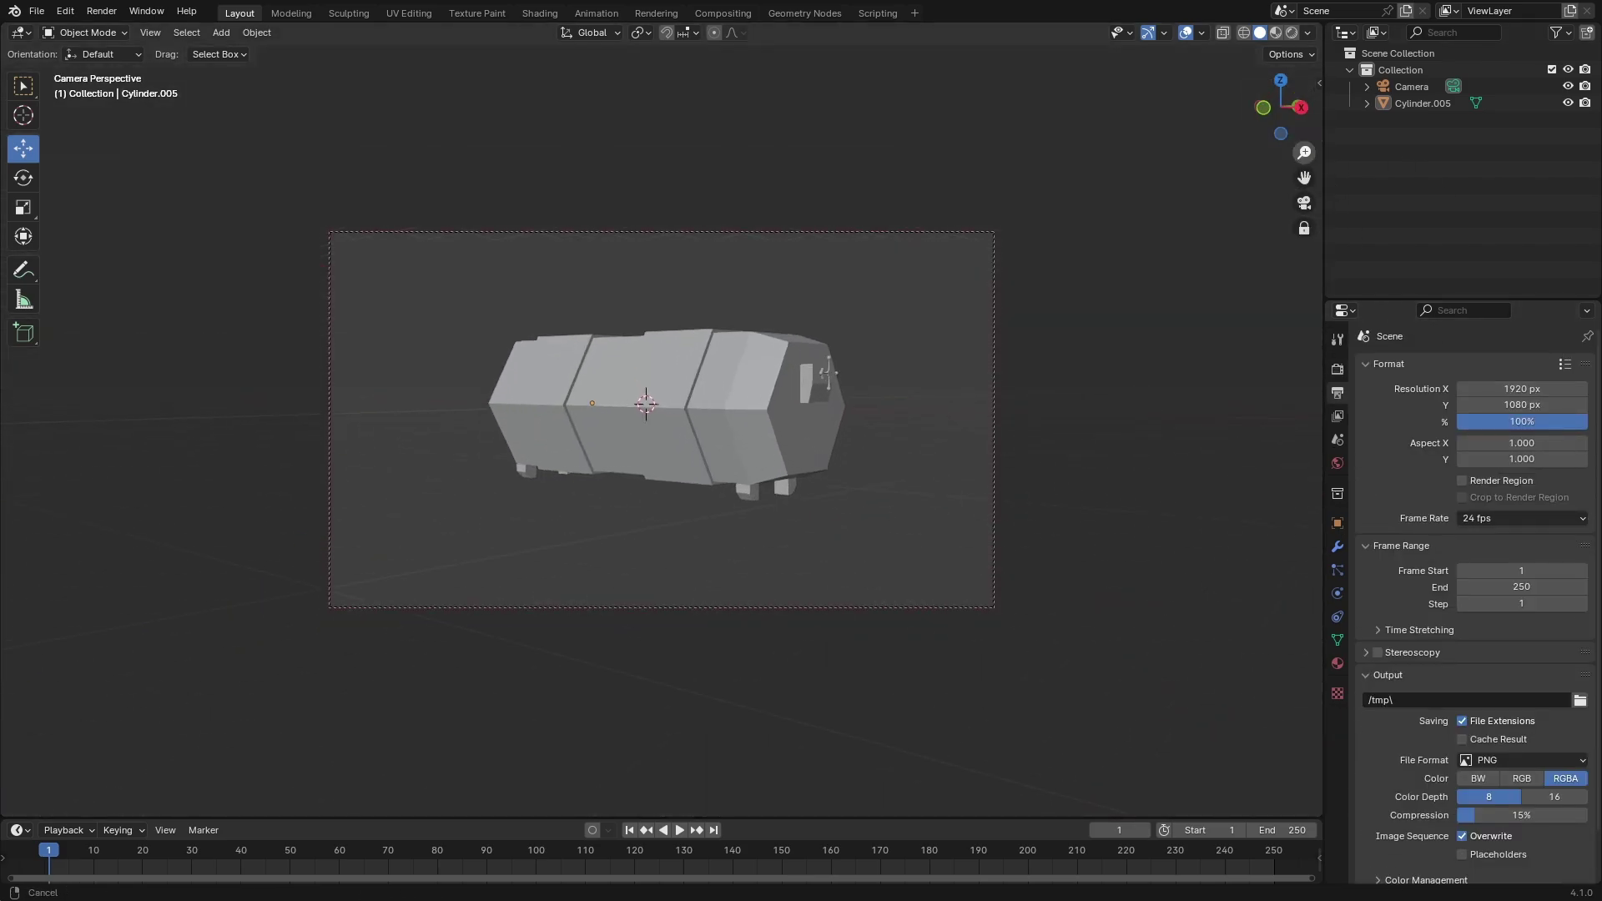
key(F12)
key(Escape)
click(1337, 368)
Step: Set the line colour mode to Single and render a test frame
scroll(1469, 619, down, 1)
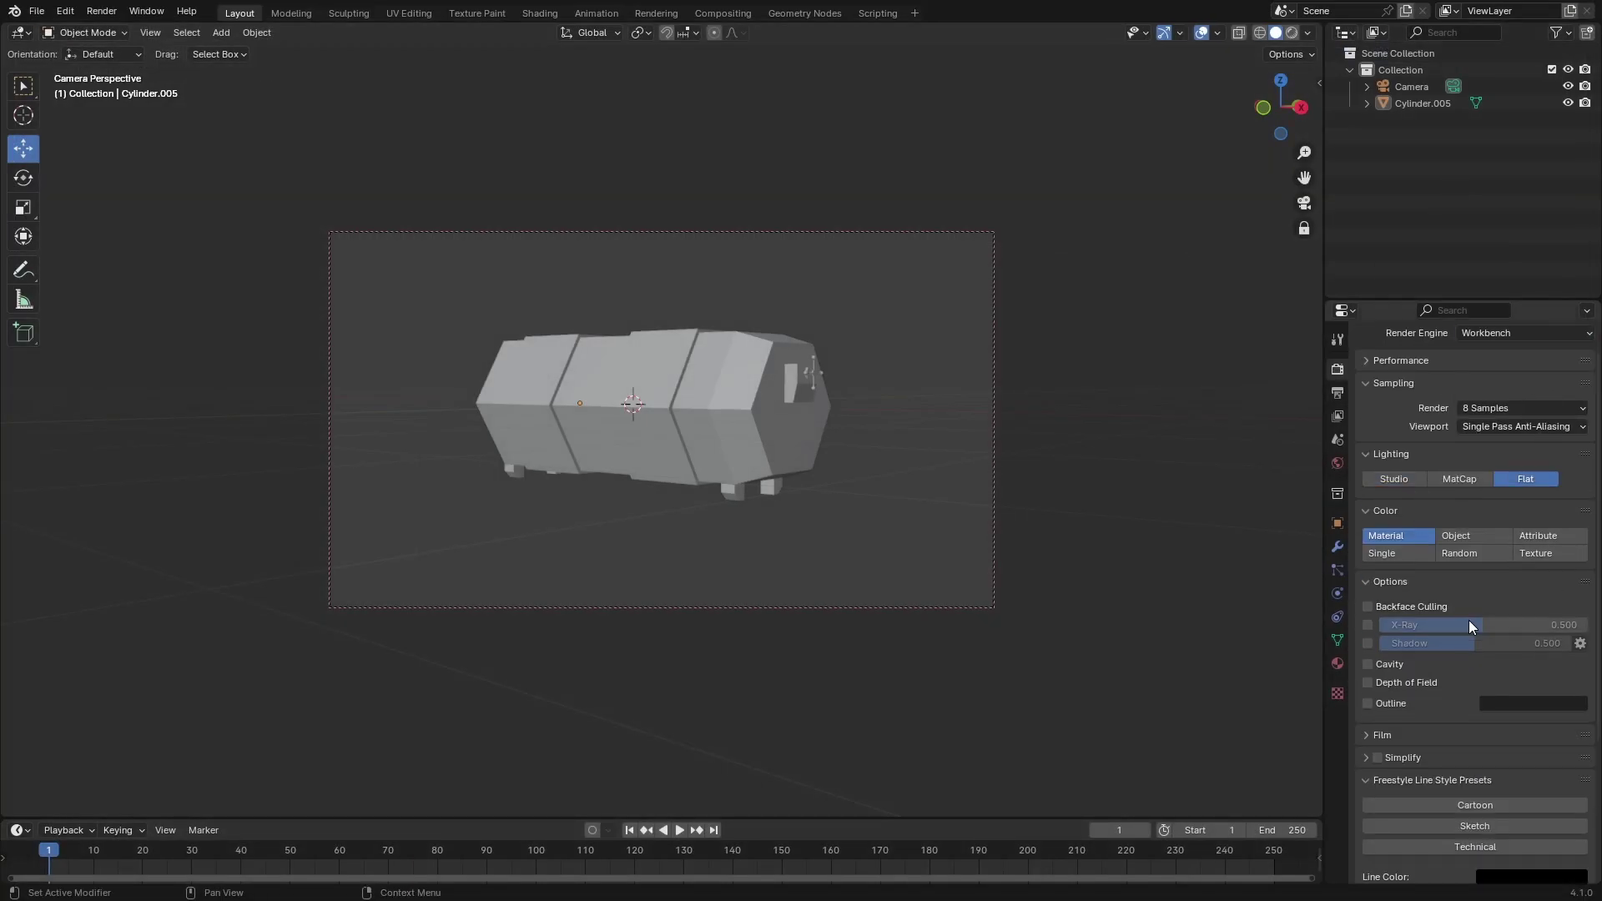
click(1381, 553)
scroll(1501, 626, up, 1)
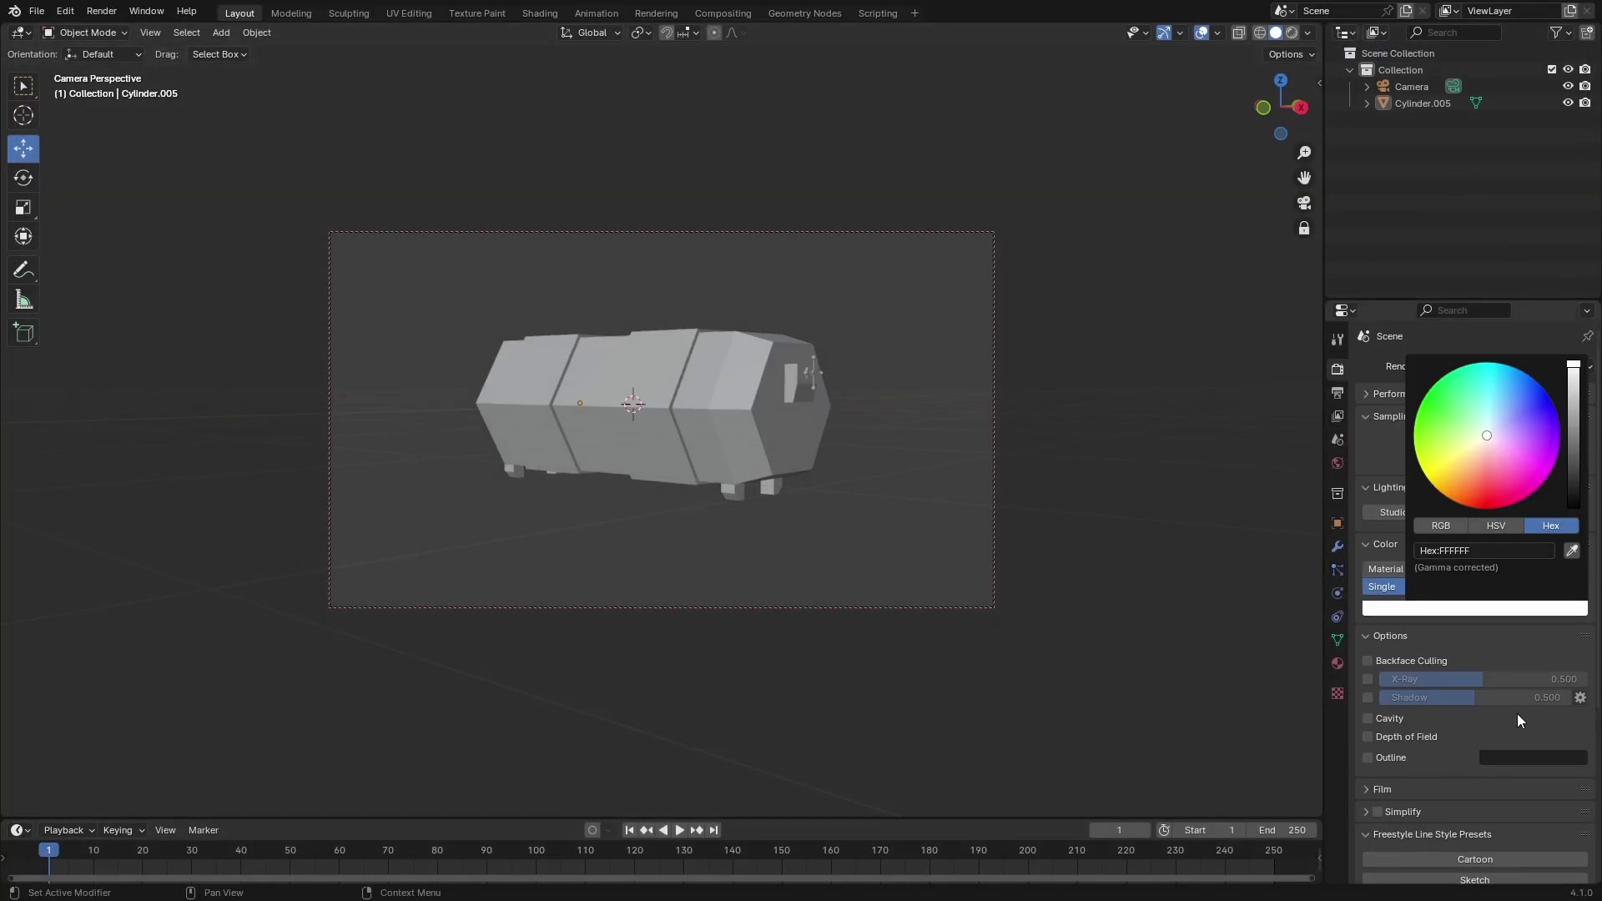
scroll(1509, 715, down, 5)
scroll(1444, 823, down, 3)
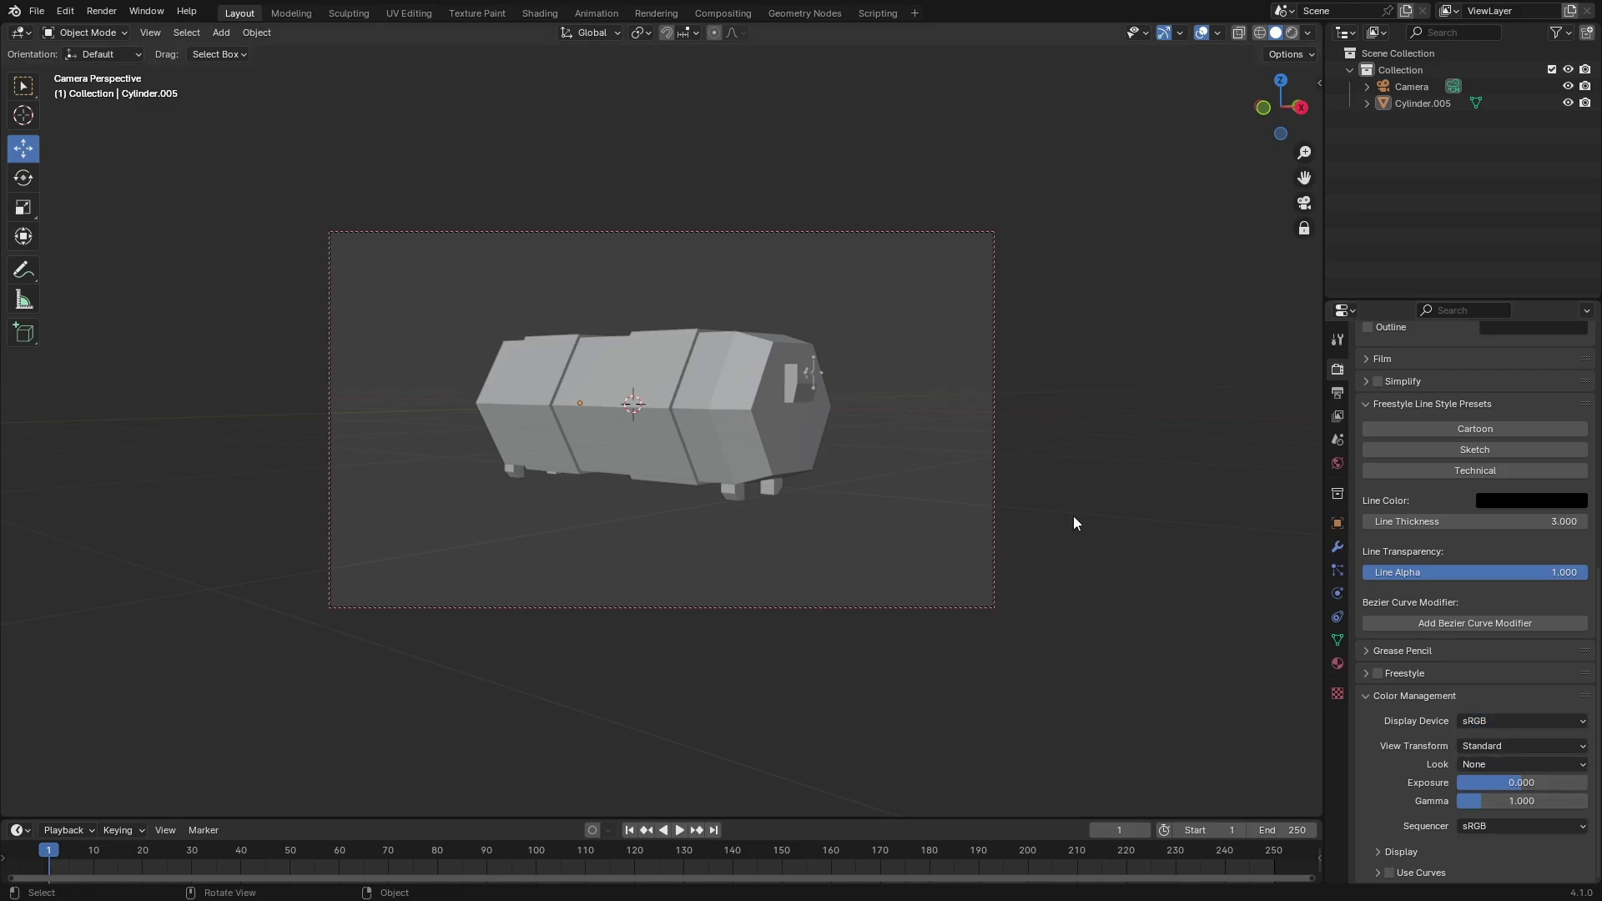
key(F12)
key(Escape)
Step: Raise the Freestyle line thickness to 4.7 and render the dashed sketch lines
click(1431, 404)
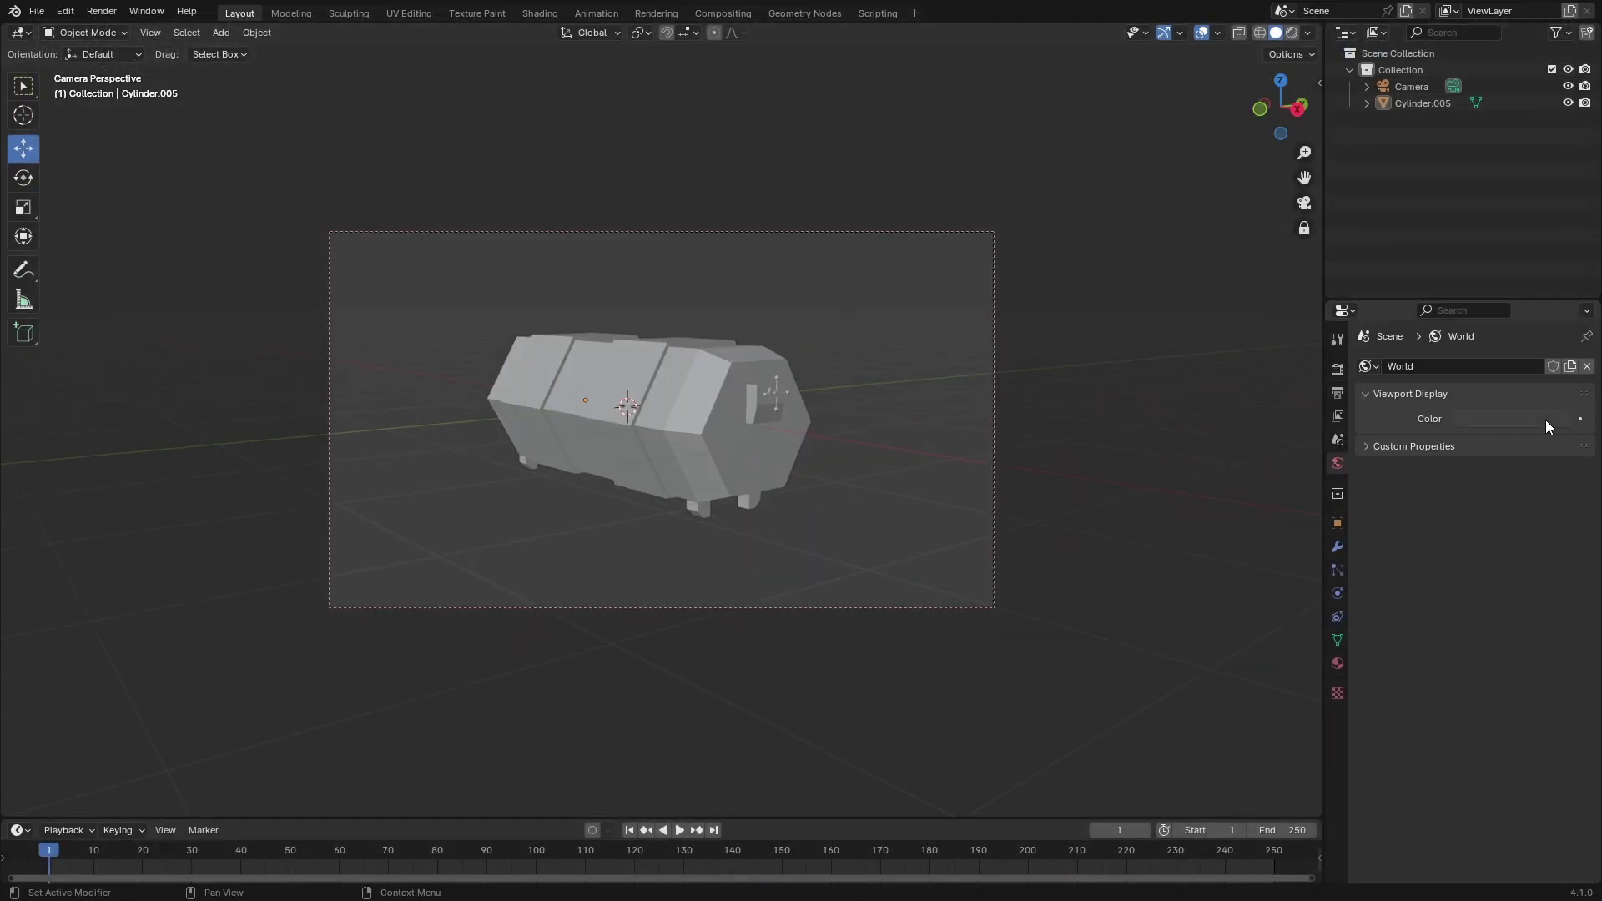
key(F12)
scroll(1112, 399, down, 2)
key(Escape)
scroll(1448, 761, down, 1)
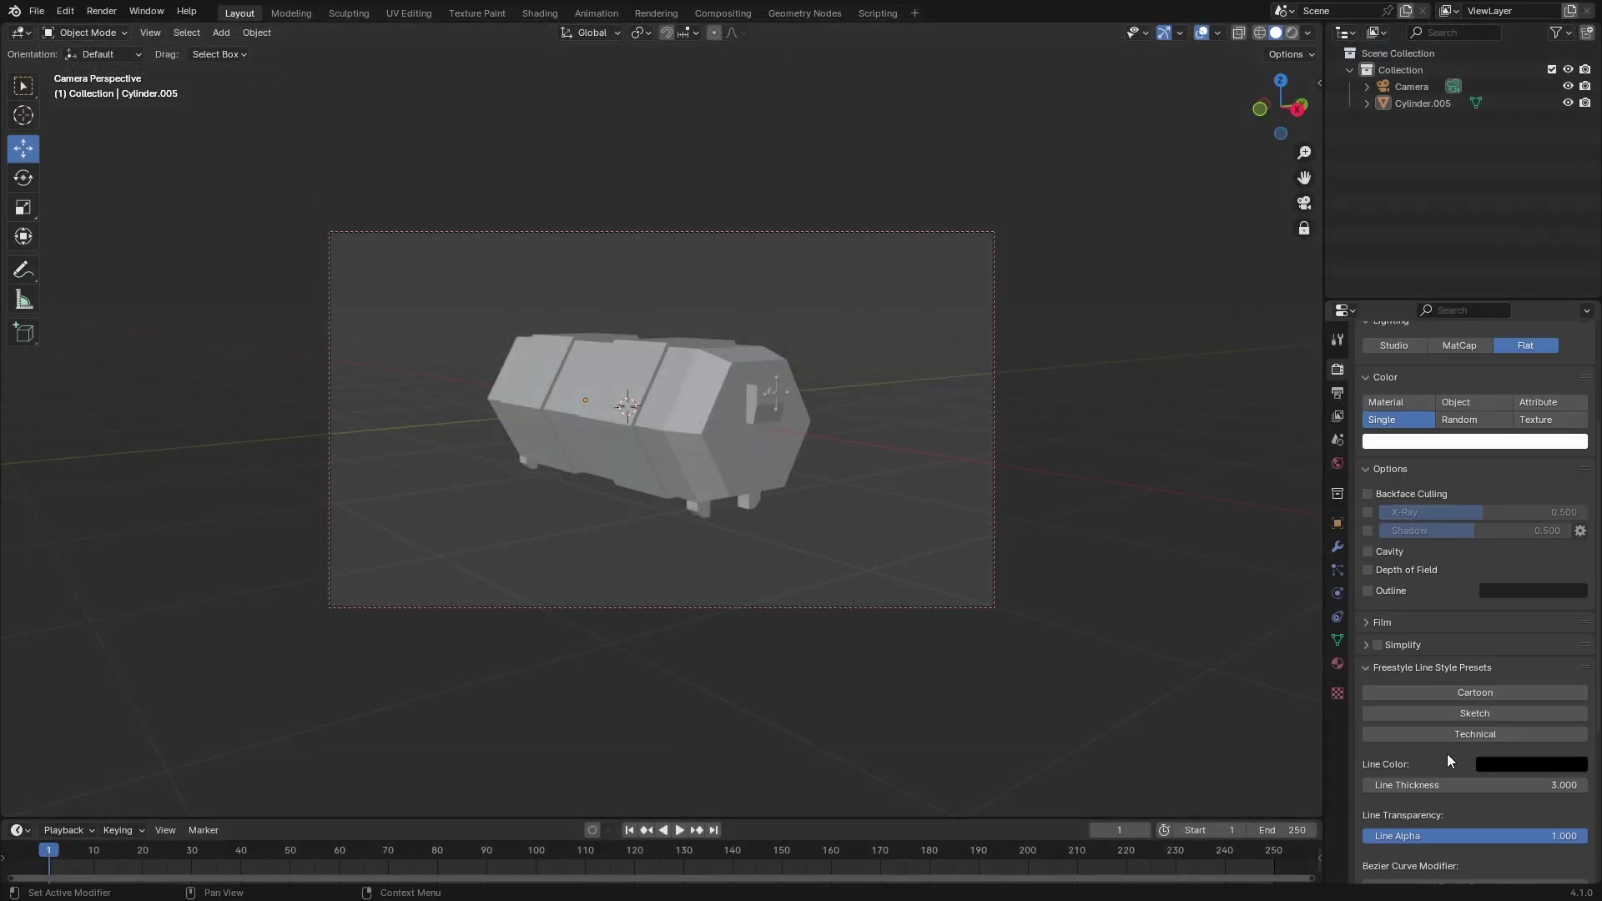
scroll(1474, 584, down, 4)
drag(1474, 652, 1544, 652)
key(F12)
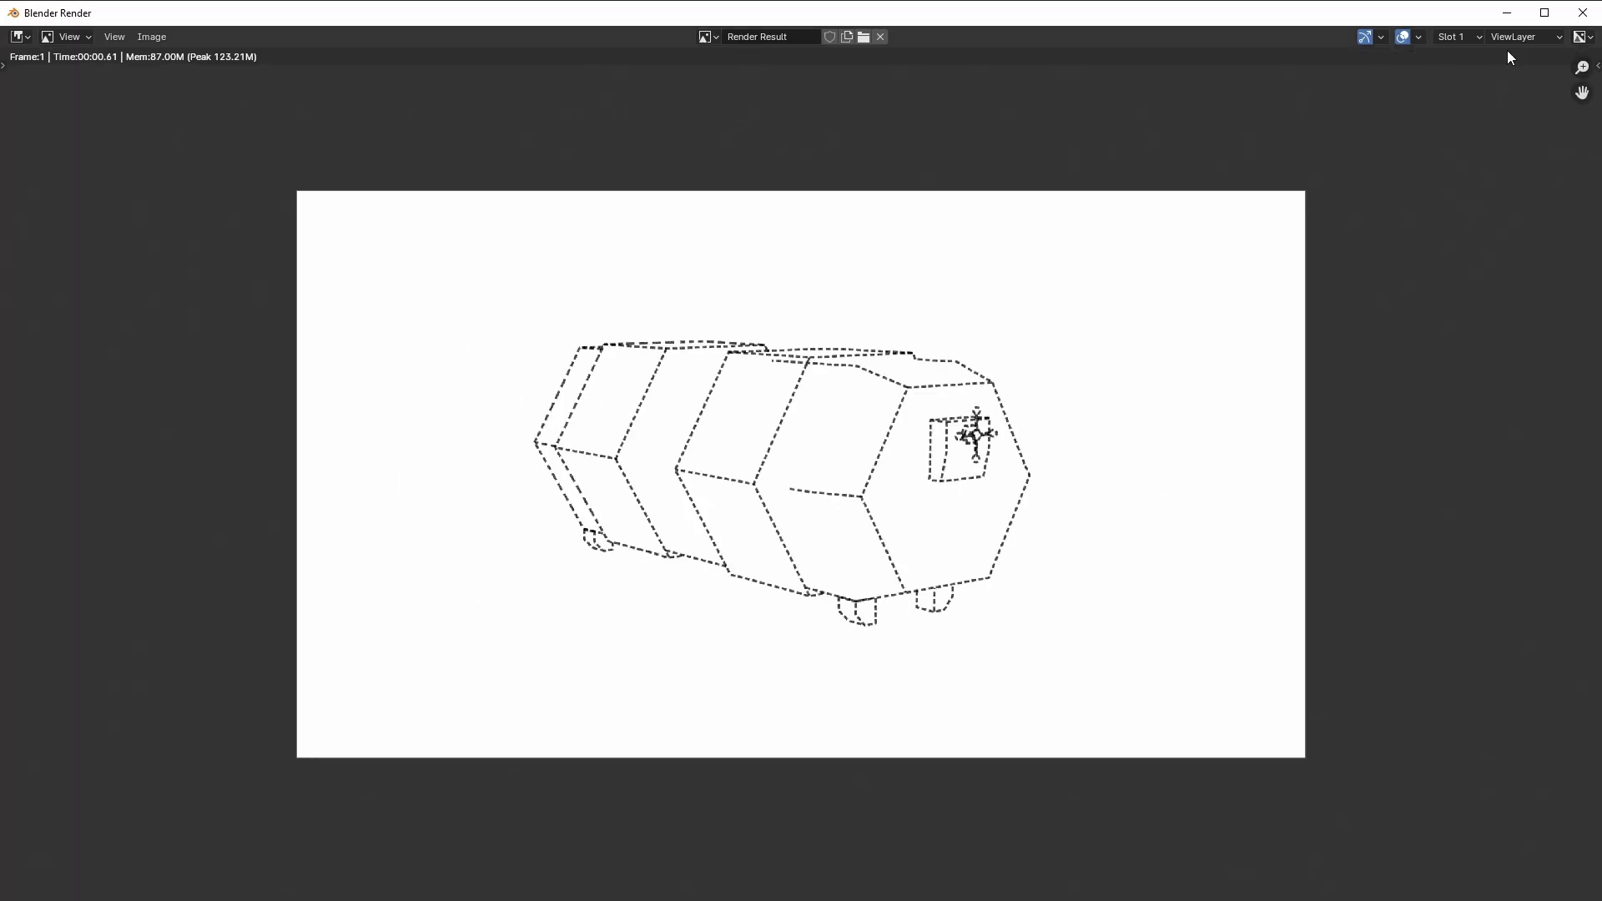
Step: Re-render the scene twice to check the current outlines
key(Escape)
key(F12)
key(Escape)
key(F12)
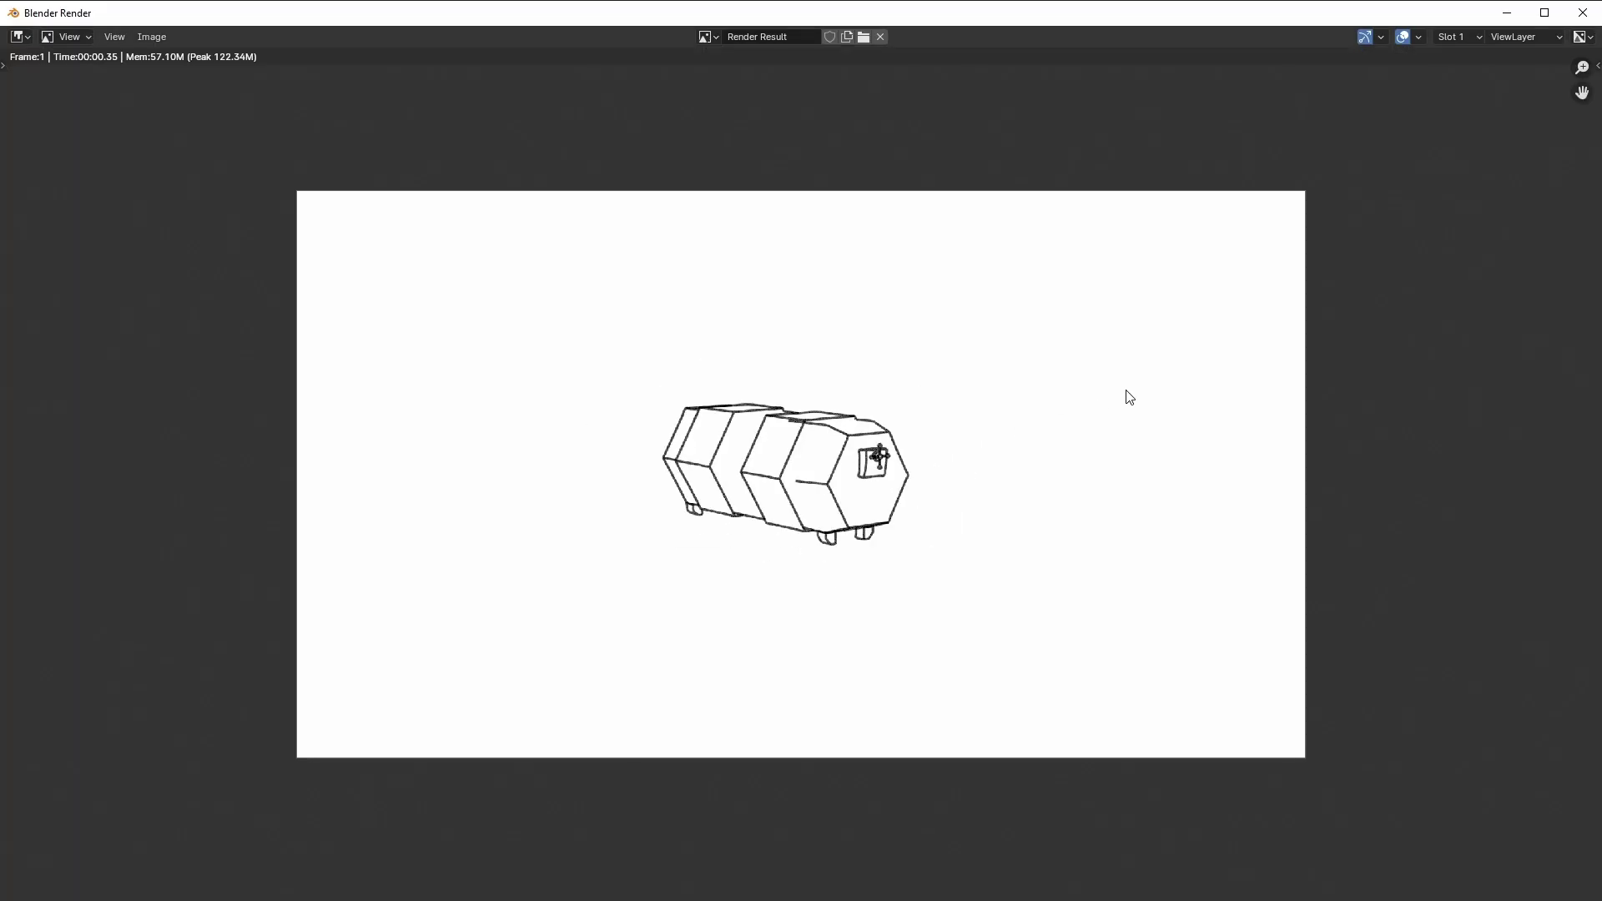
Step: Set viewport shading colour to Texture with X-Ray enabled, then test-render the capsule
click(1572, 19)
click(1360, 372)
click(1485, 524)
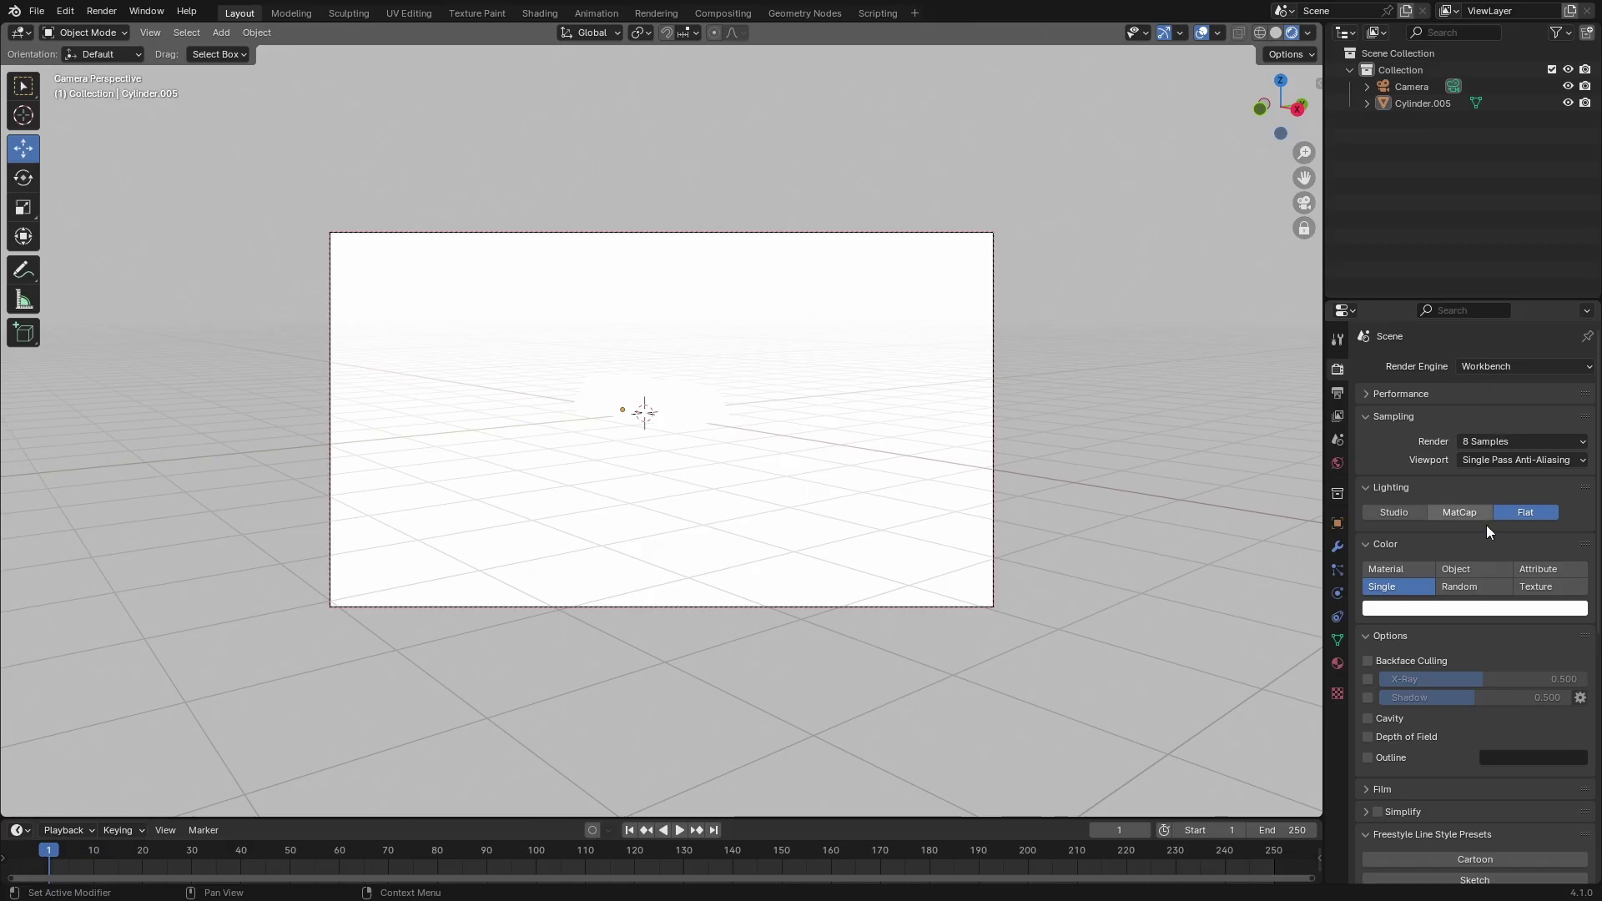
key(F12)
key(Escape)
key(F12)
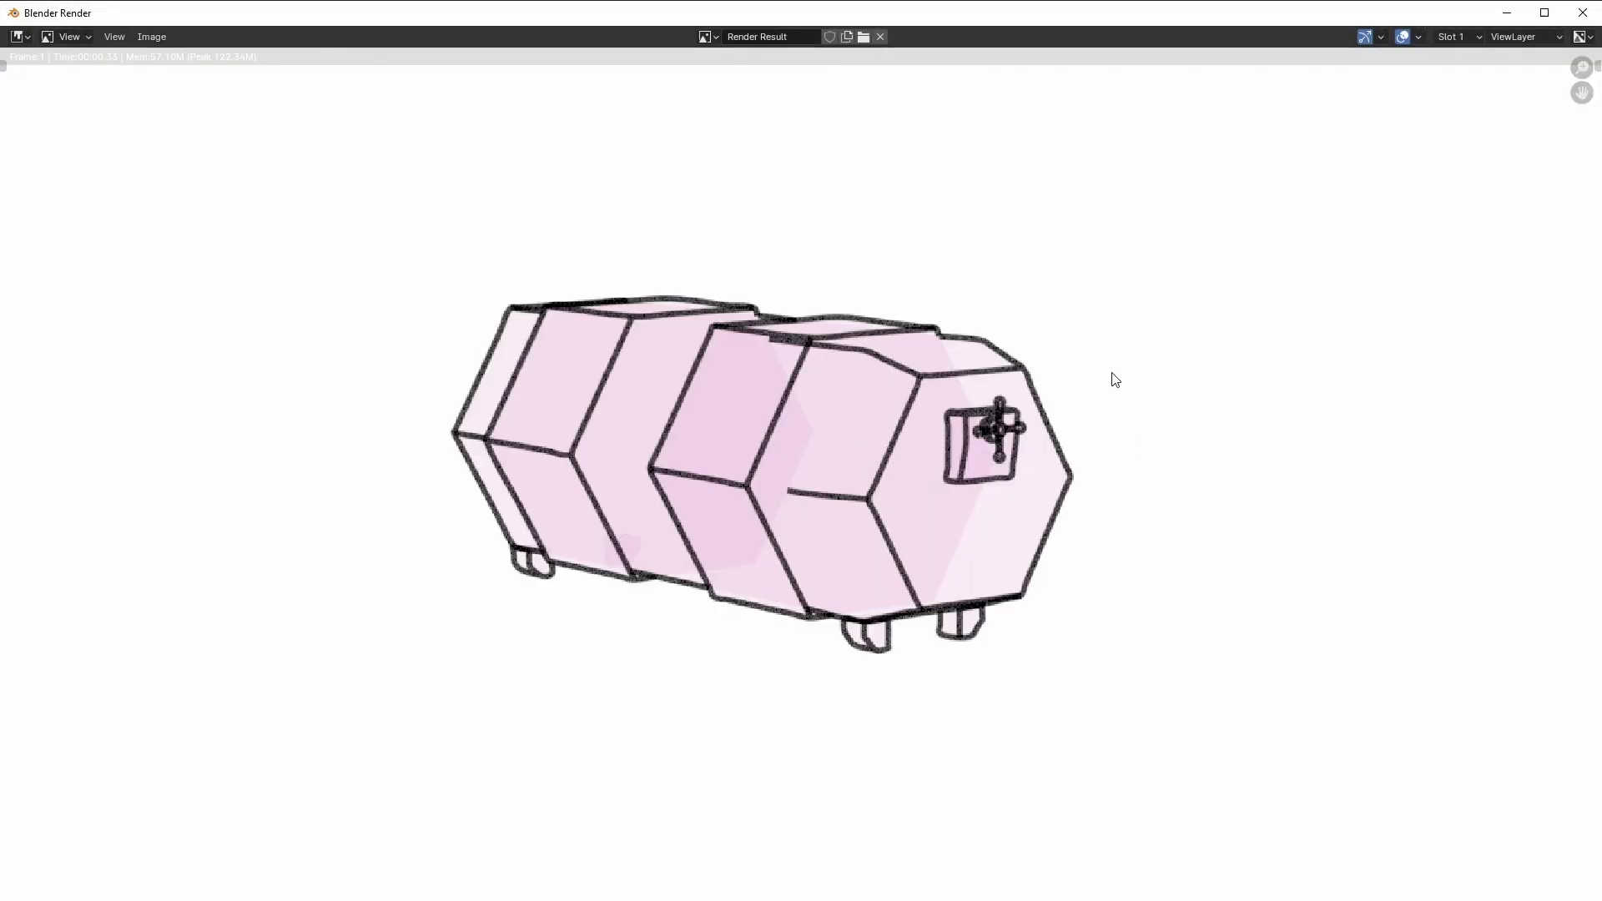
key(Escape)
Step: Lower X-Ray to 0.044, apply the Sketch line style preset, and render to check
drag(1440, 657, 1389, 658)
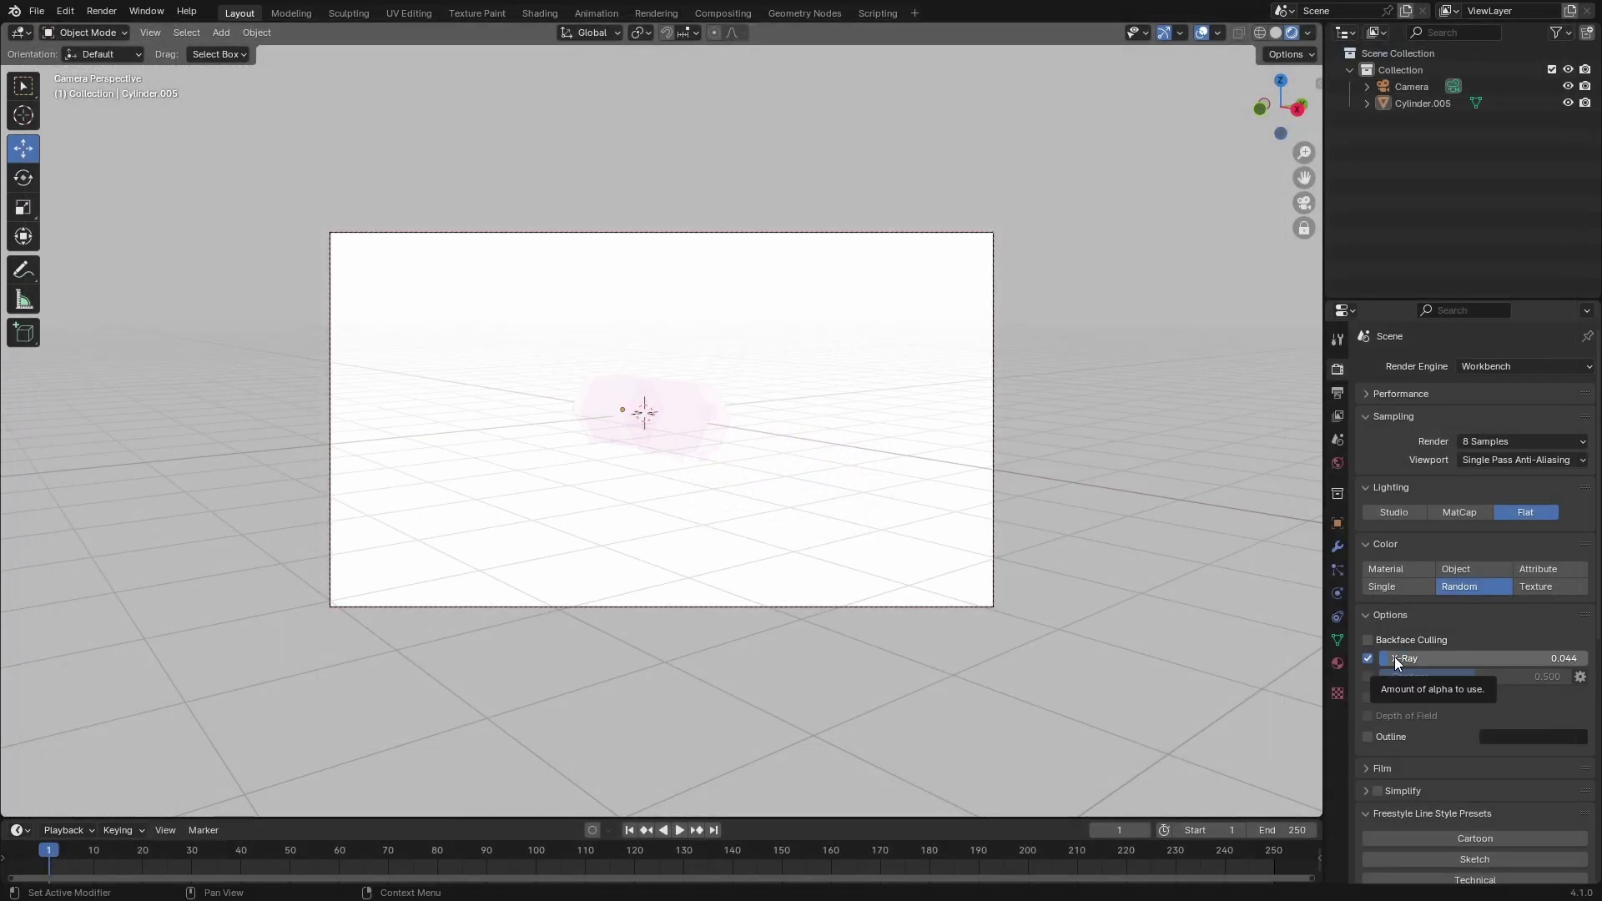
scroll(1517, 592, down, 1)
click(1418, 826)
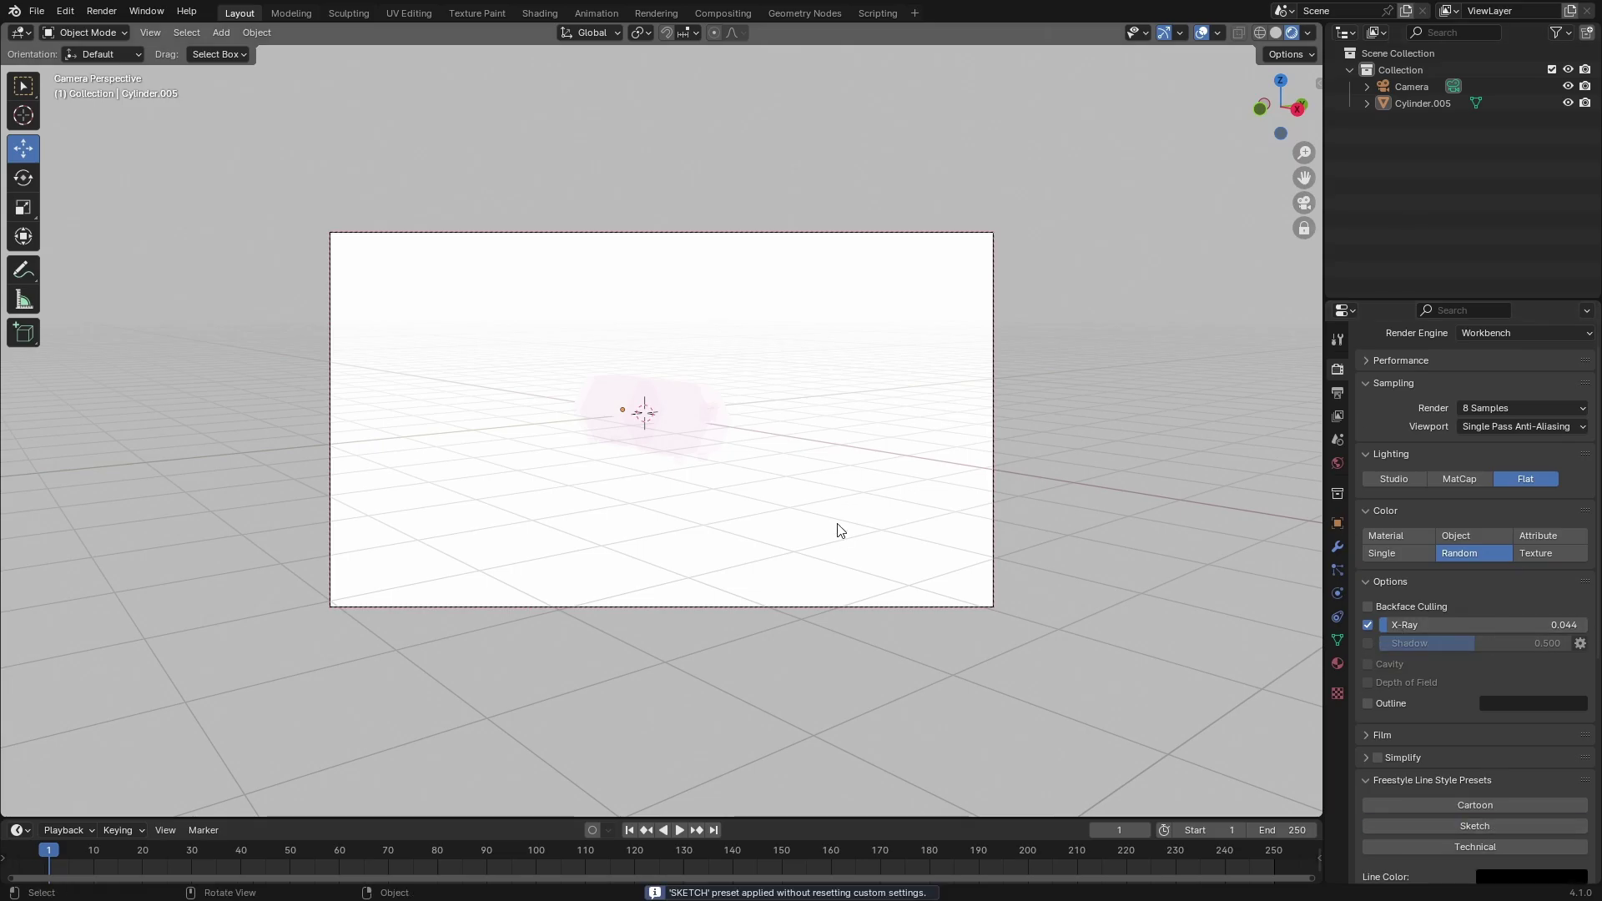
key(F12)
key(Escape)
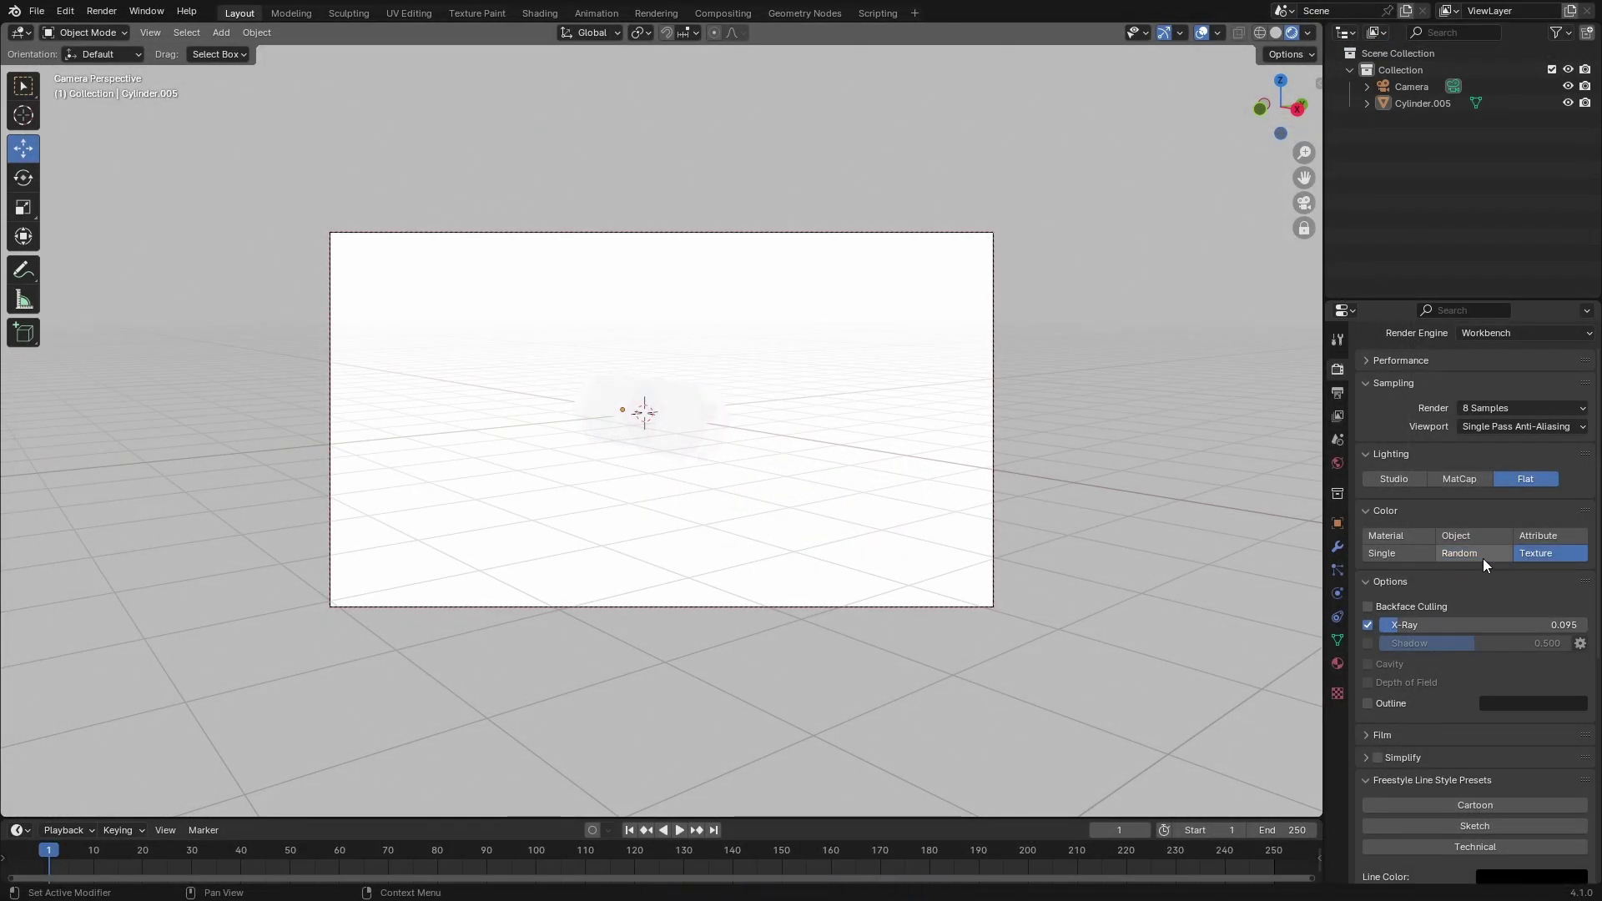
key(F12)
key(Escape)
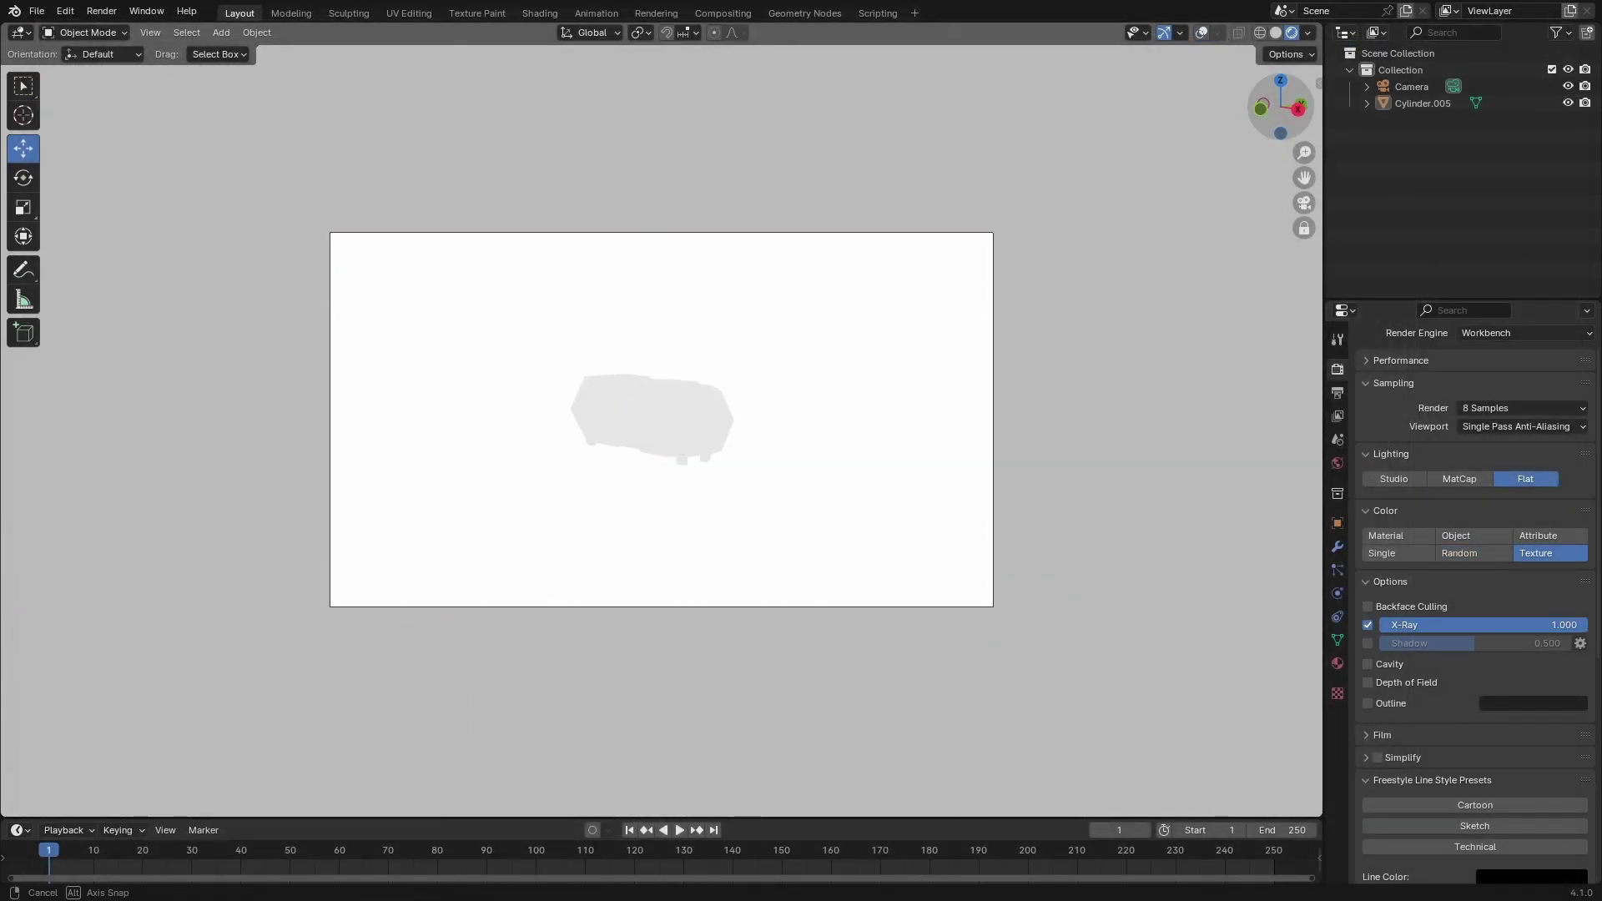
Step: Enter Edit Mode on the capsule and orbit to view both ends
middle_drag(834, 500, 904, 544)
key(Tab)
scroll(741, 387, up, 5)
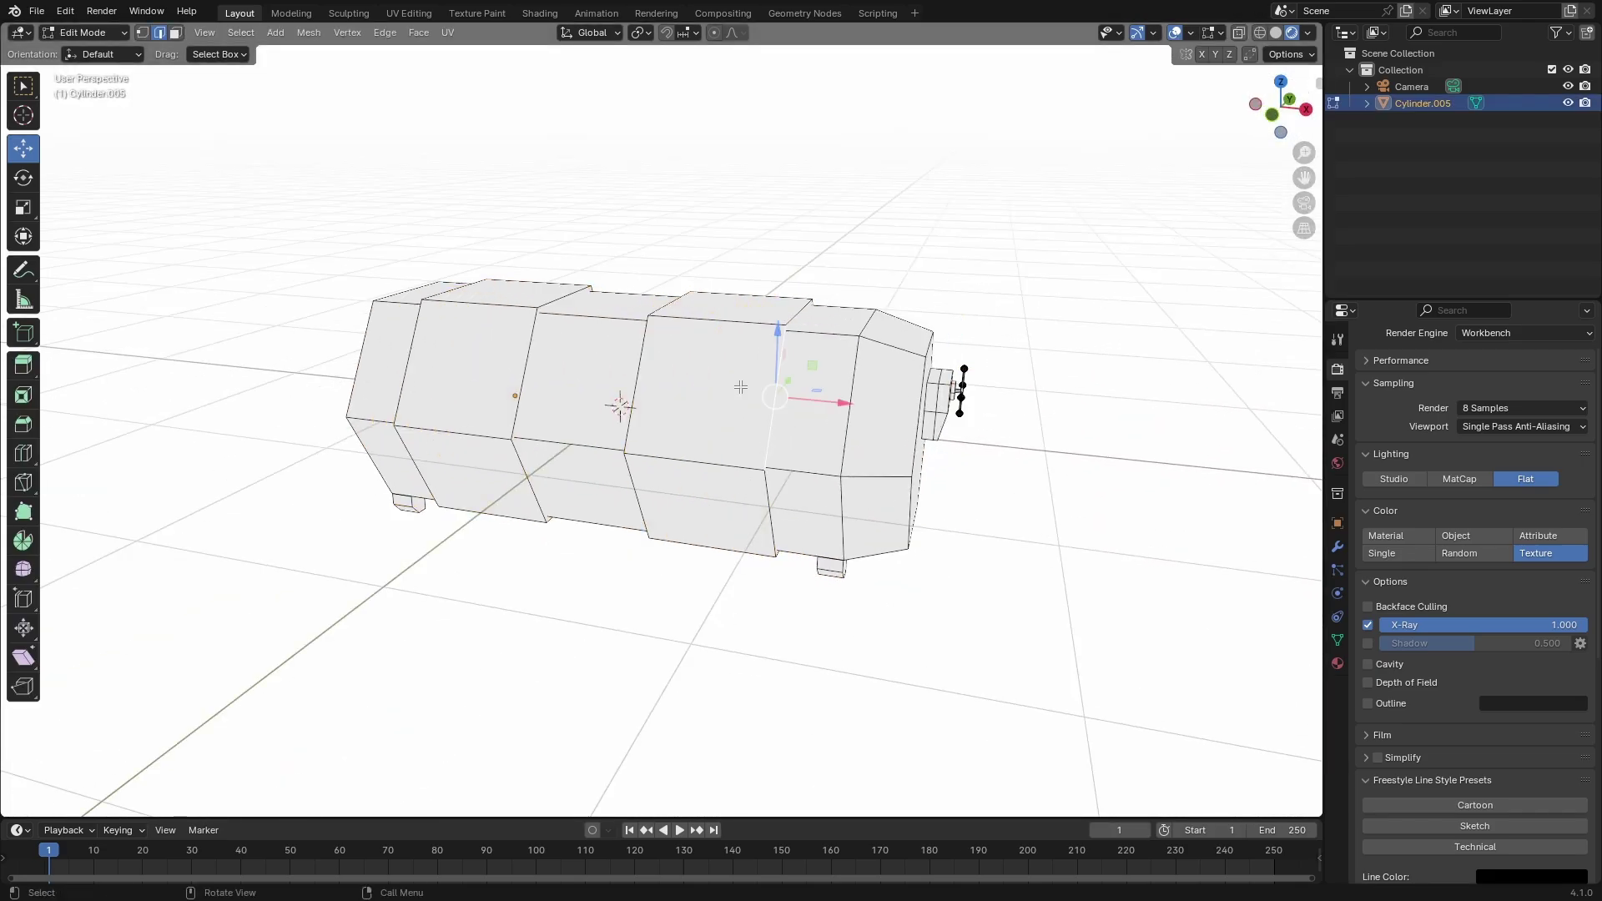
mouse_move(746, 507)
middle_down()
mouse_move(504, 447)
mouse_move(824, 370)
middle_up()
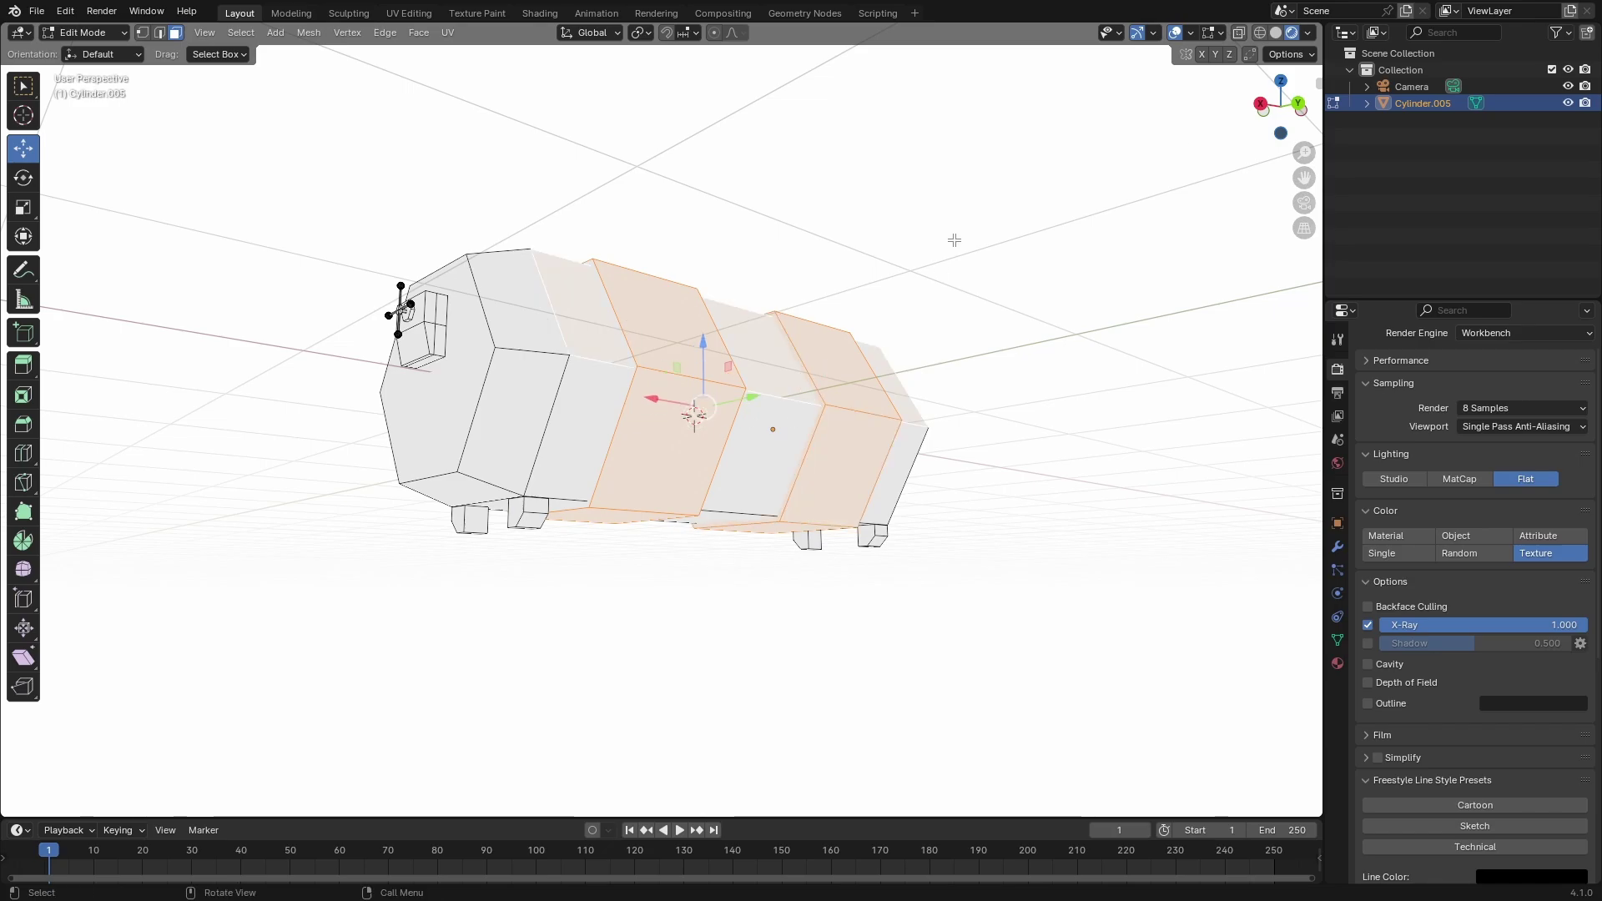
drag(1299, 104, 784, 273)
Step: Add a new material to the capsule with a white viewport display colour
click(1337, 664)
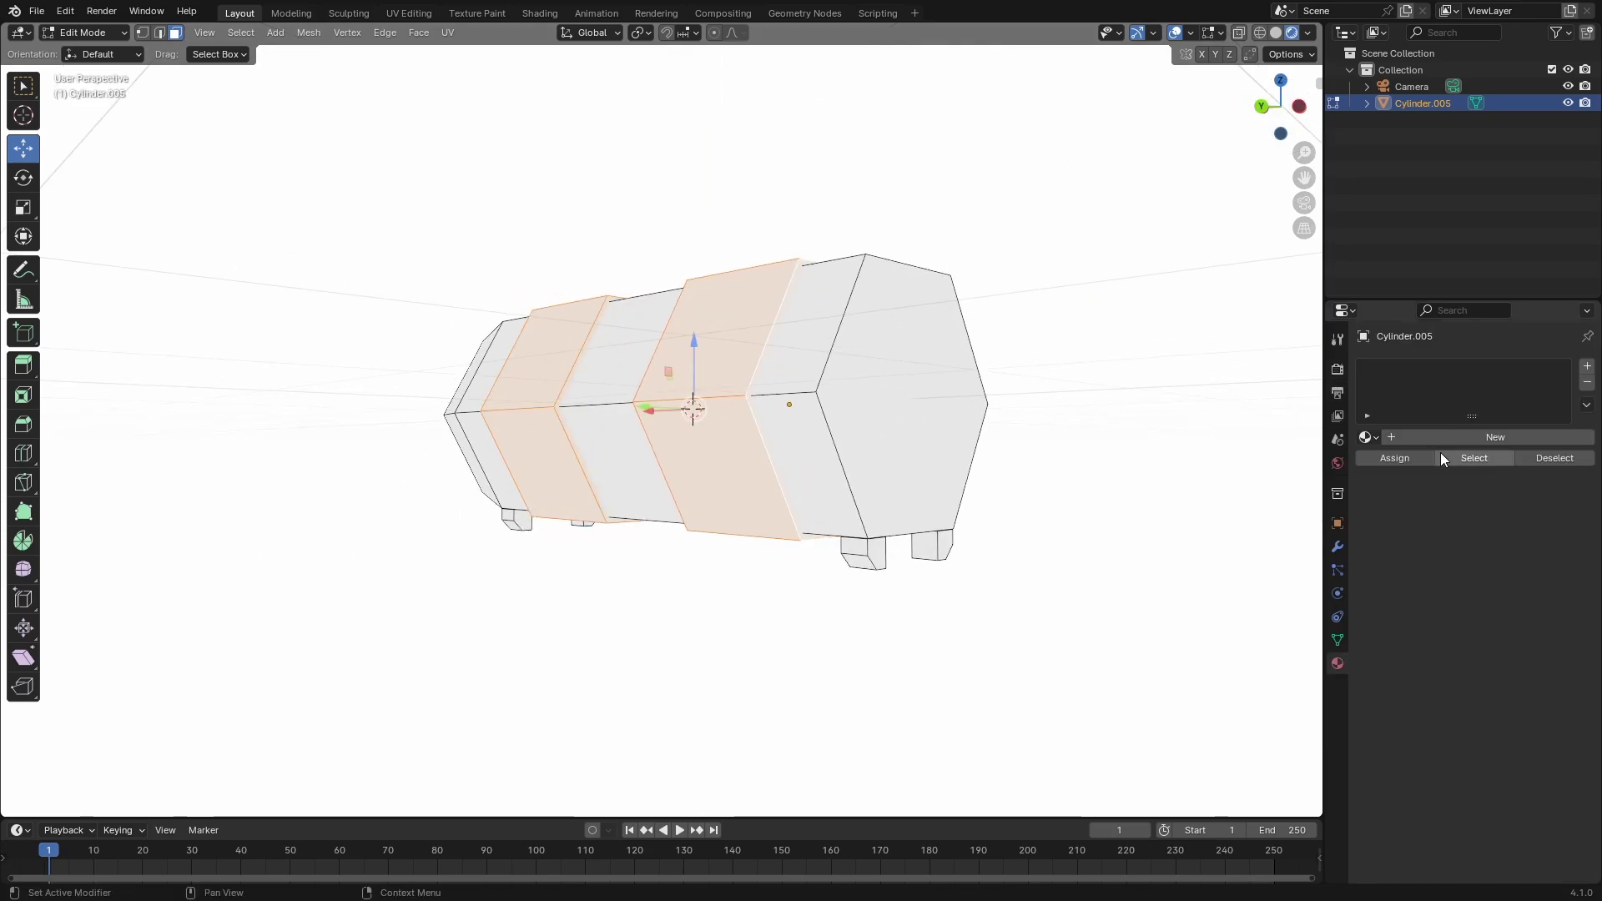
click(1440, 453)
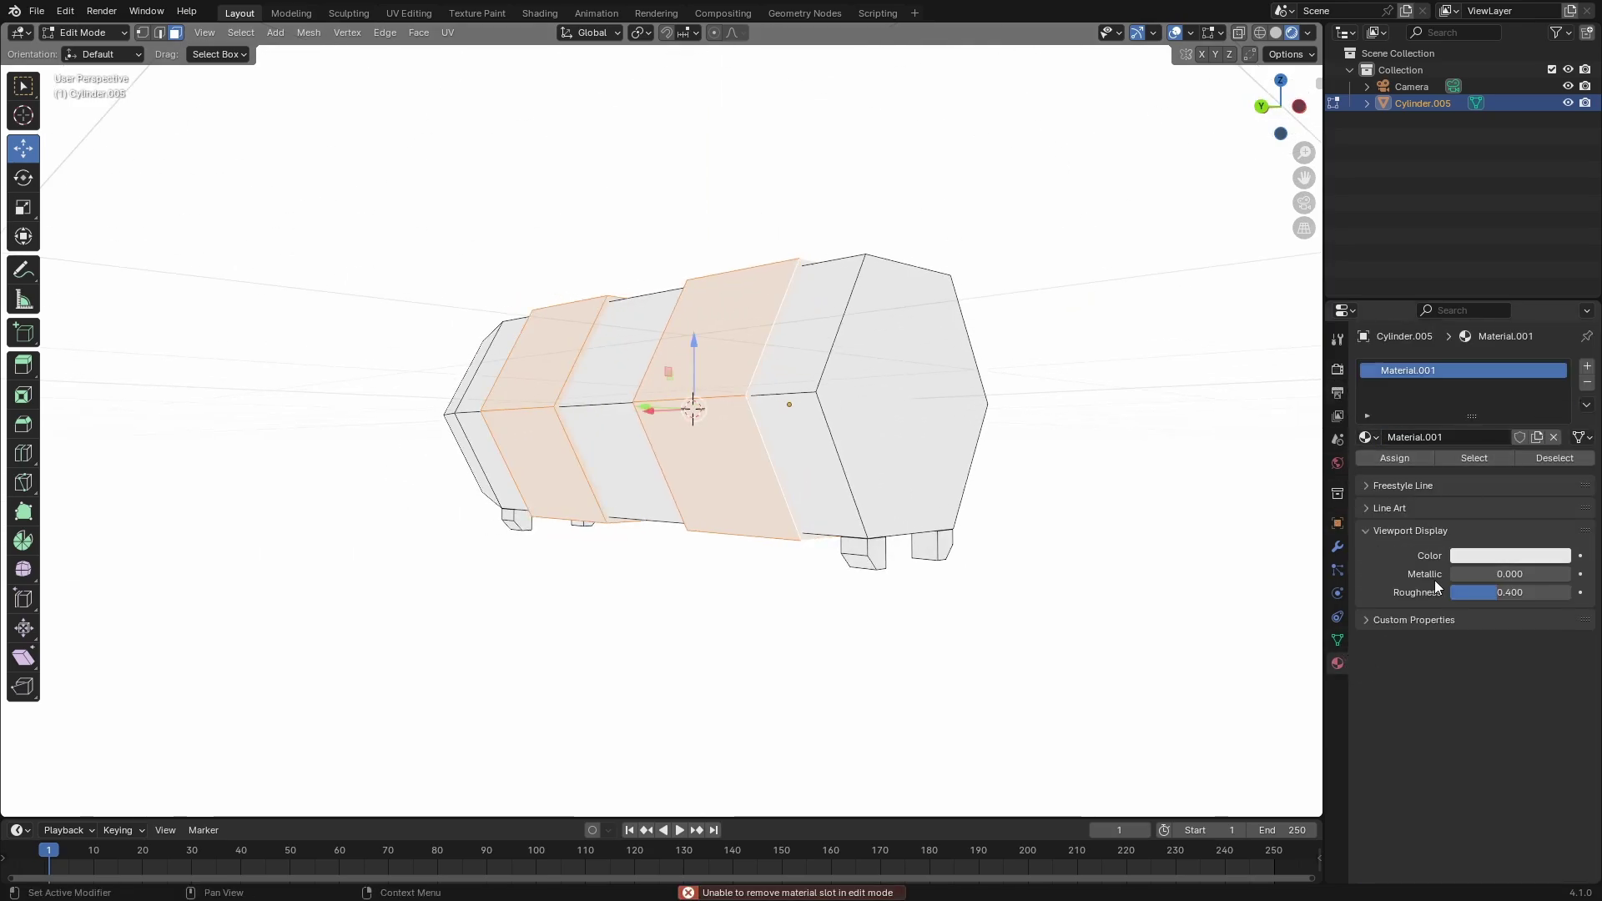
click(1510, 555)
drag(1564, 367, 1565, 293)
Step: Separate the selected band faces into their own object, Cylinder.001
key(p)
key(s)
key(Tab)
click(714, 334)
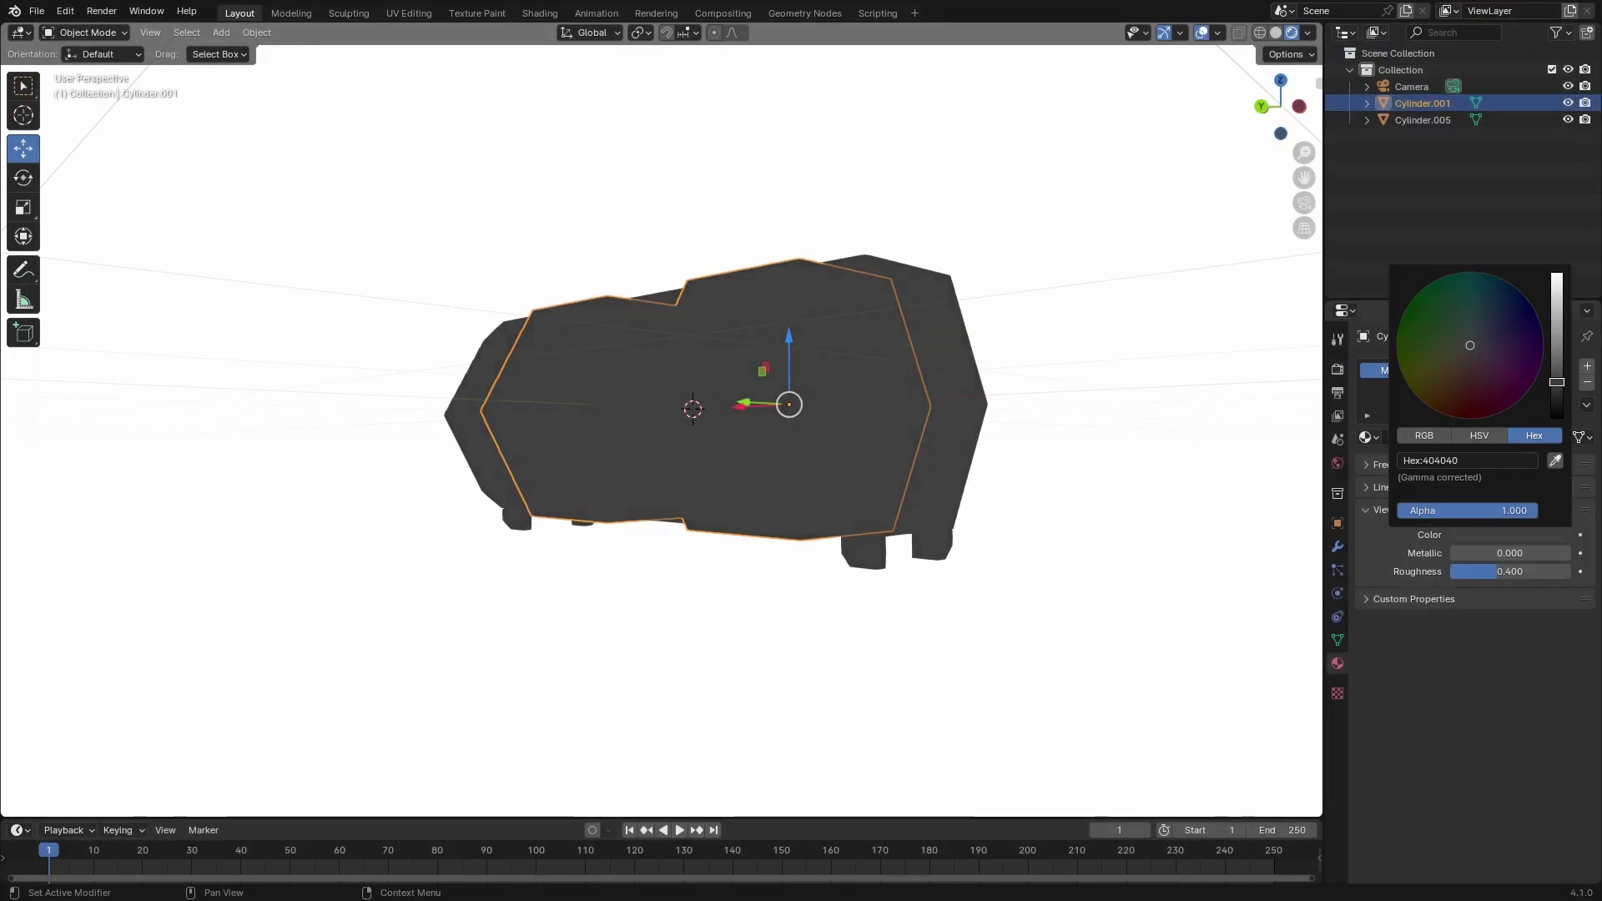
Step: Test-render the scene to check the separated band strips
right_click(785, 312)
click(761, 322)
key(F12)
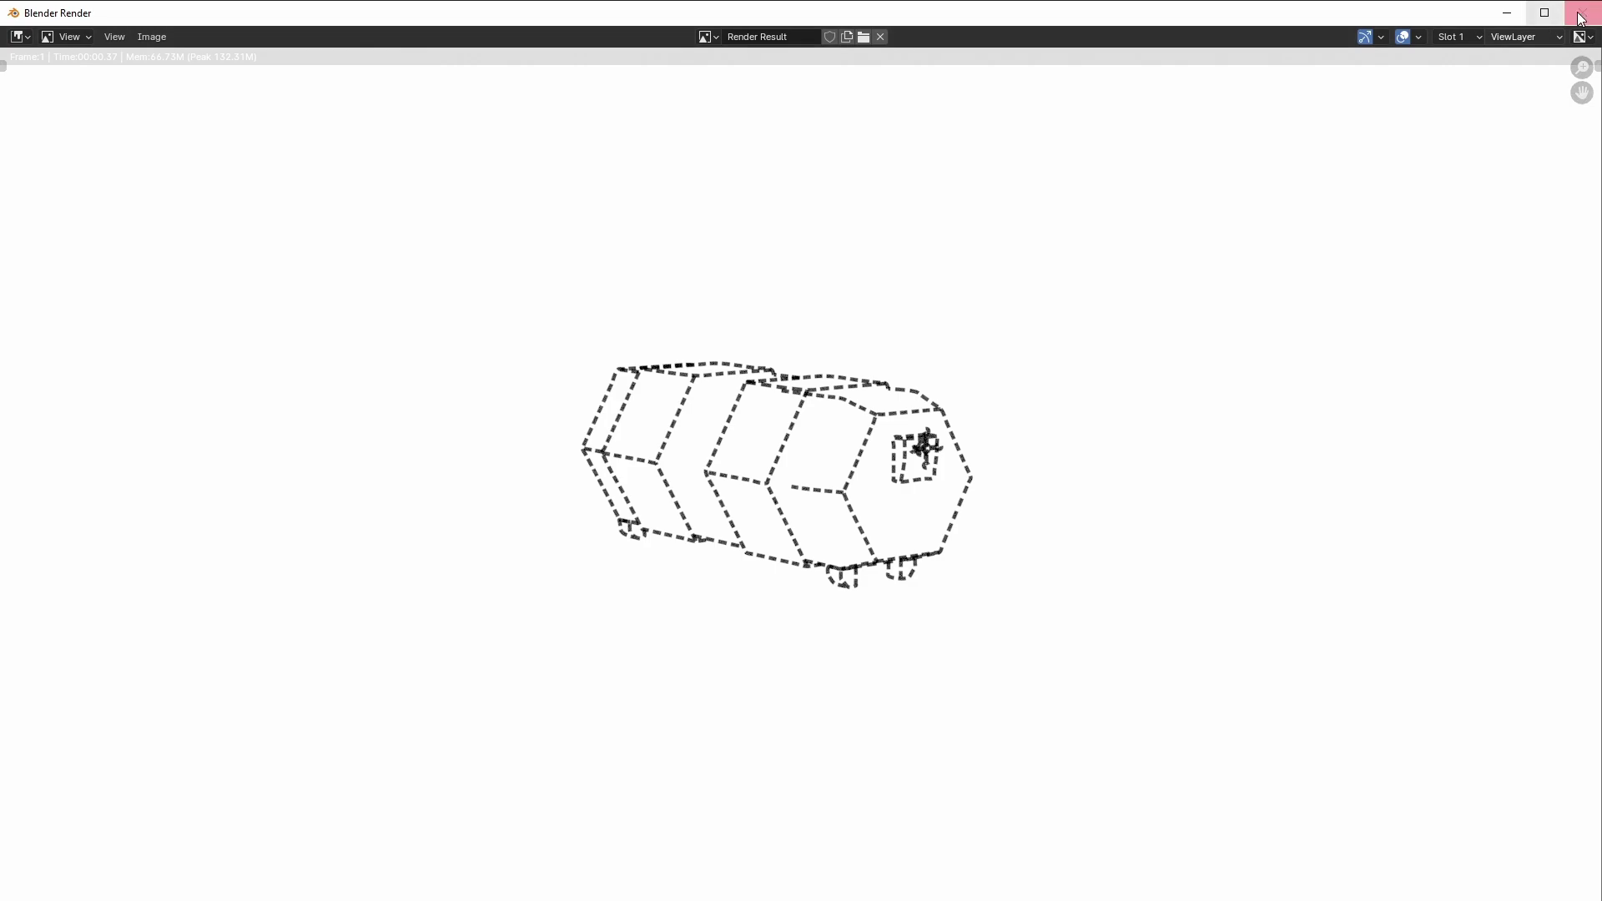
key(Escape)
Step: Make the bands' material single-user Material.002, colour it grey, and re-render
click(1366, 102)
click(1500, 437)
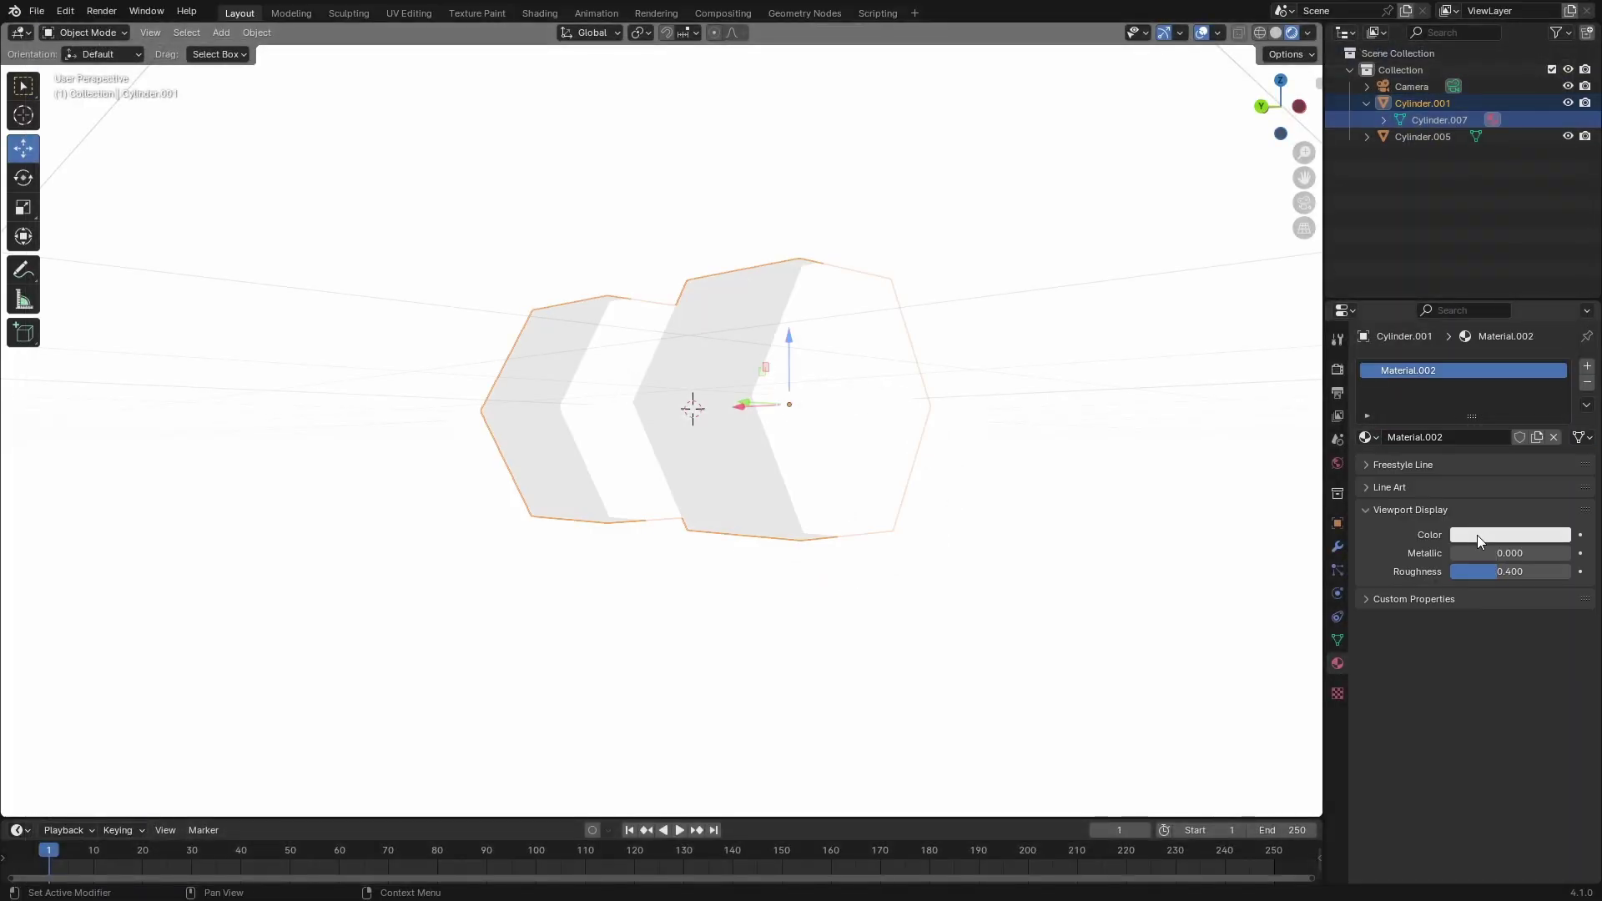
key(F12)
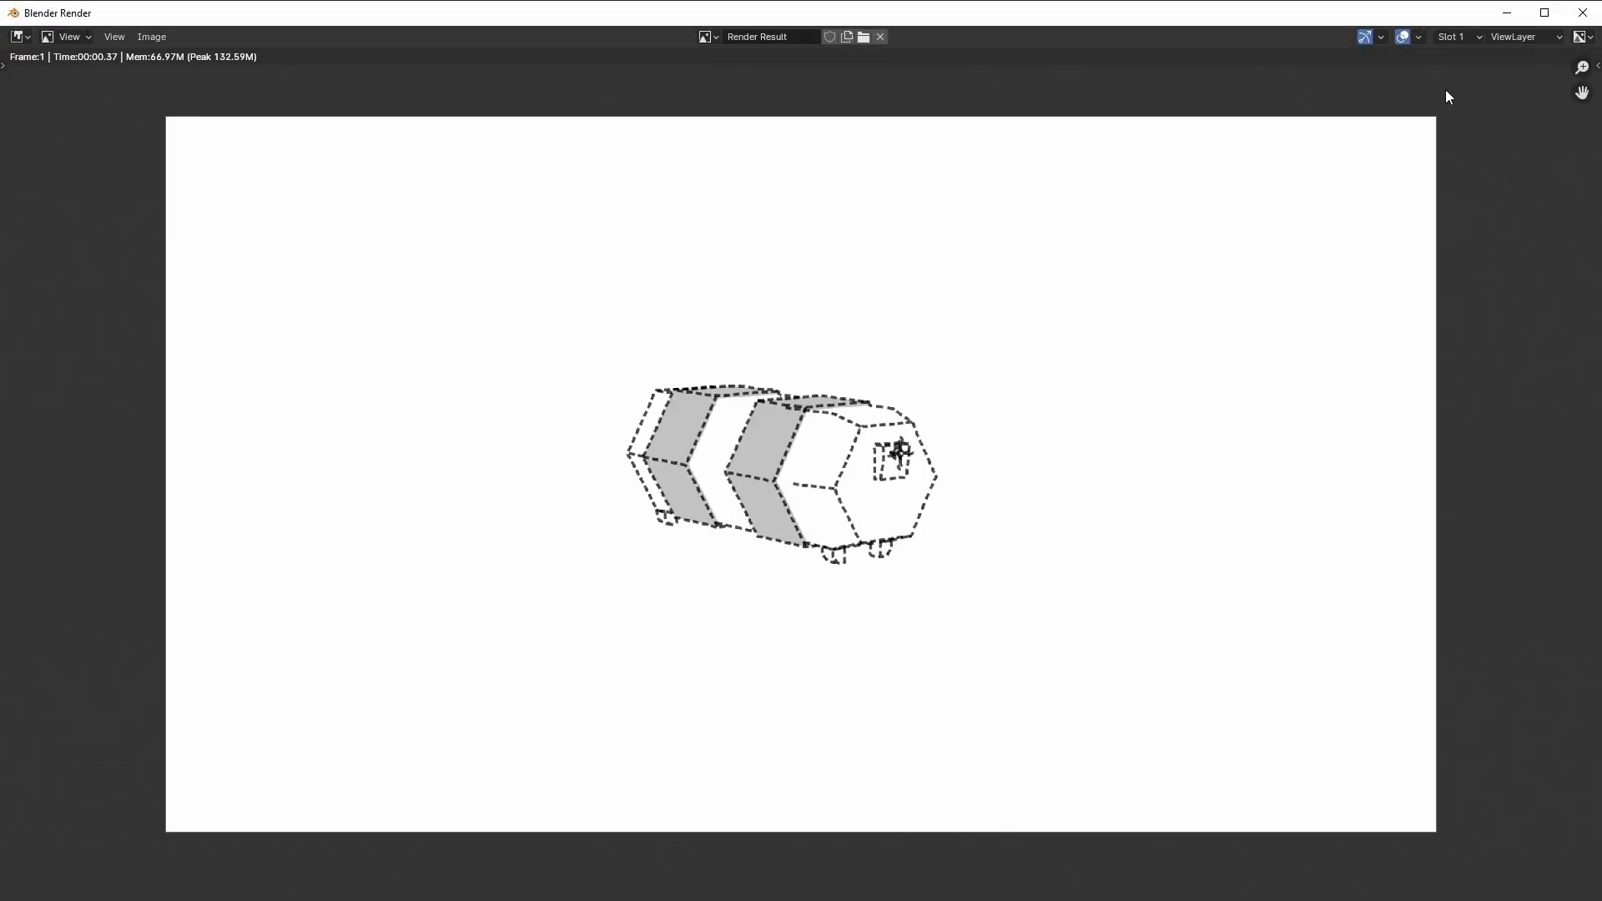
key(Escape)
drag(1255, 107, 1290, 107)
Step: In Edit Mode from the back view, separate the valve wheel as Cylinder.002
key(Tab)
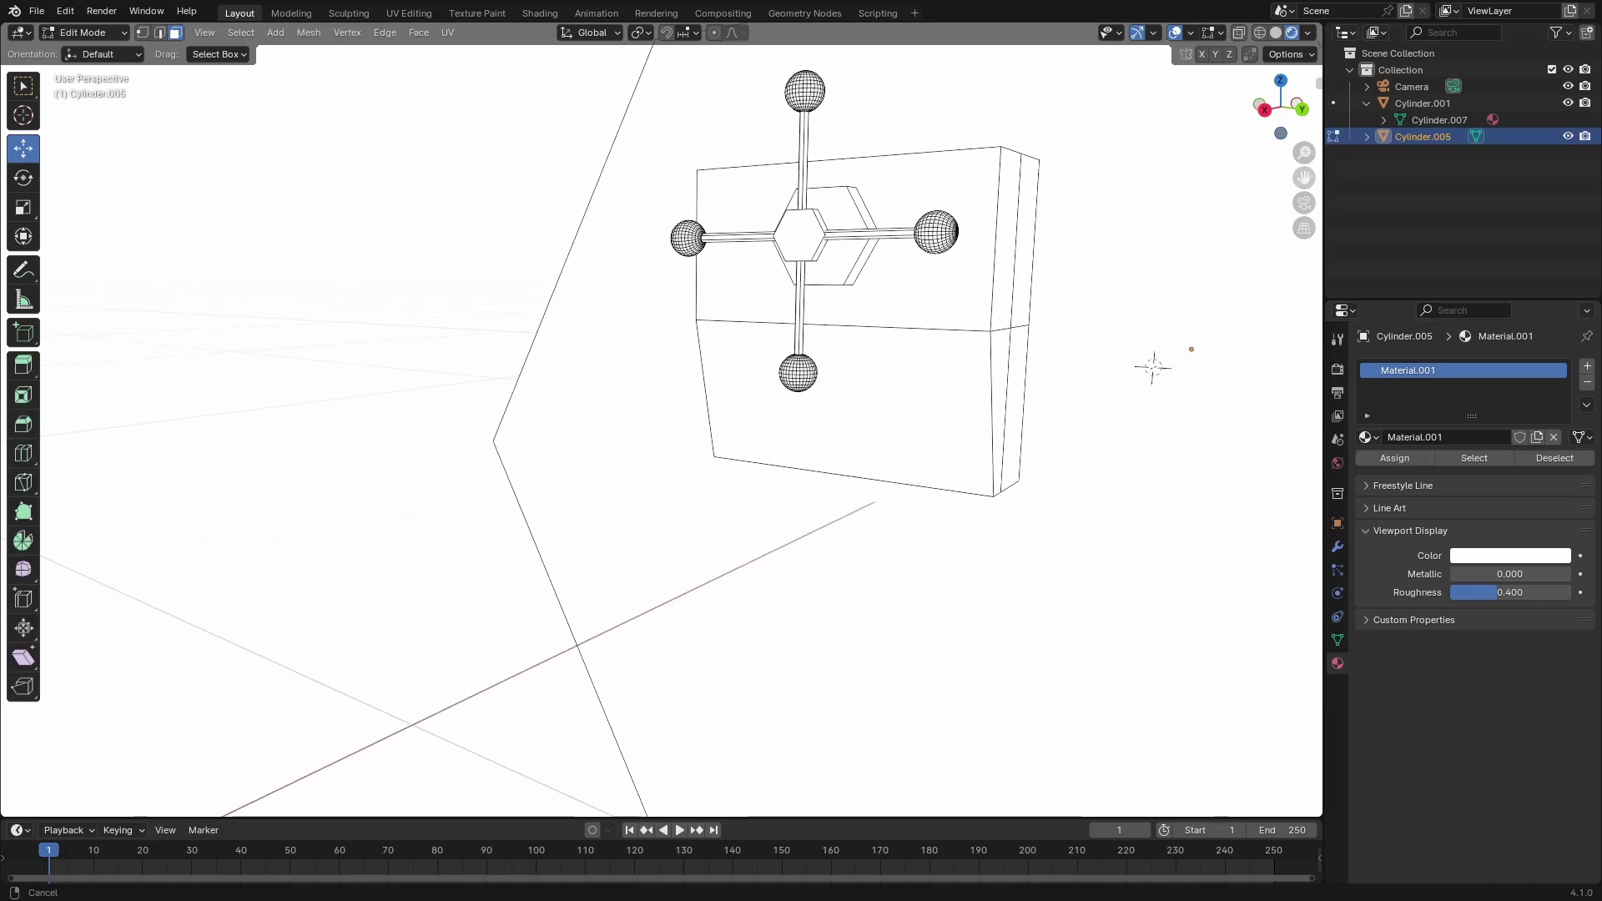
key(ctrl+KP_1)
drag(1304, 177, 444, 334)
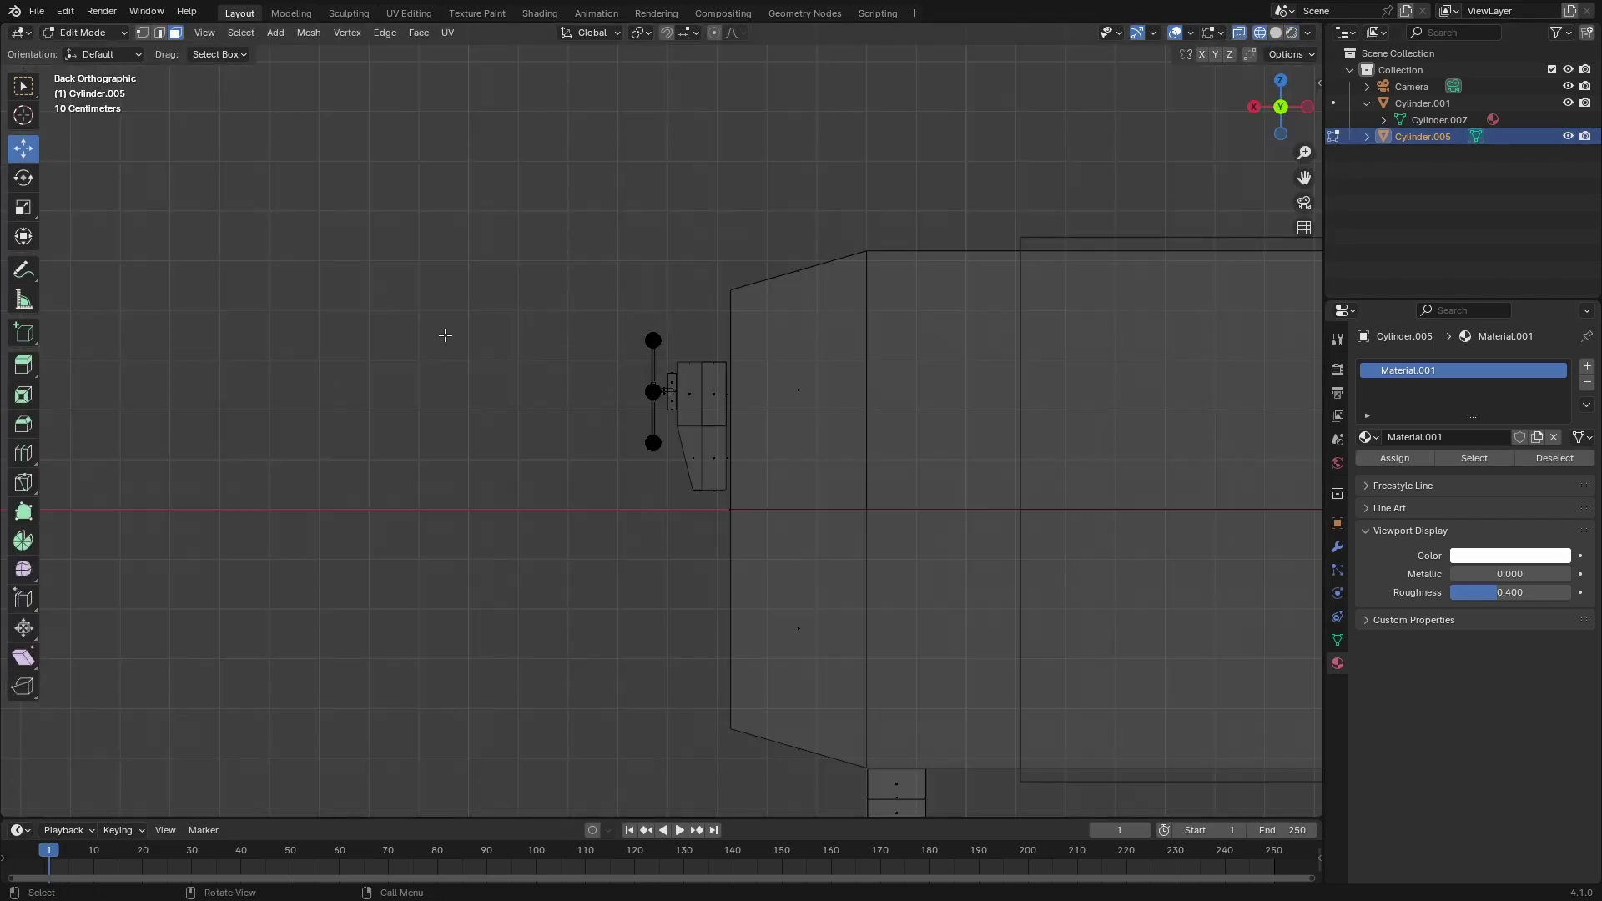
key(Tab)
Step: Switch to rendered shading, darken the body's display colour, and render
click(1423, 136)
middle_drag(1168, 250, 1102, 313)
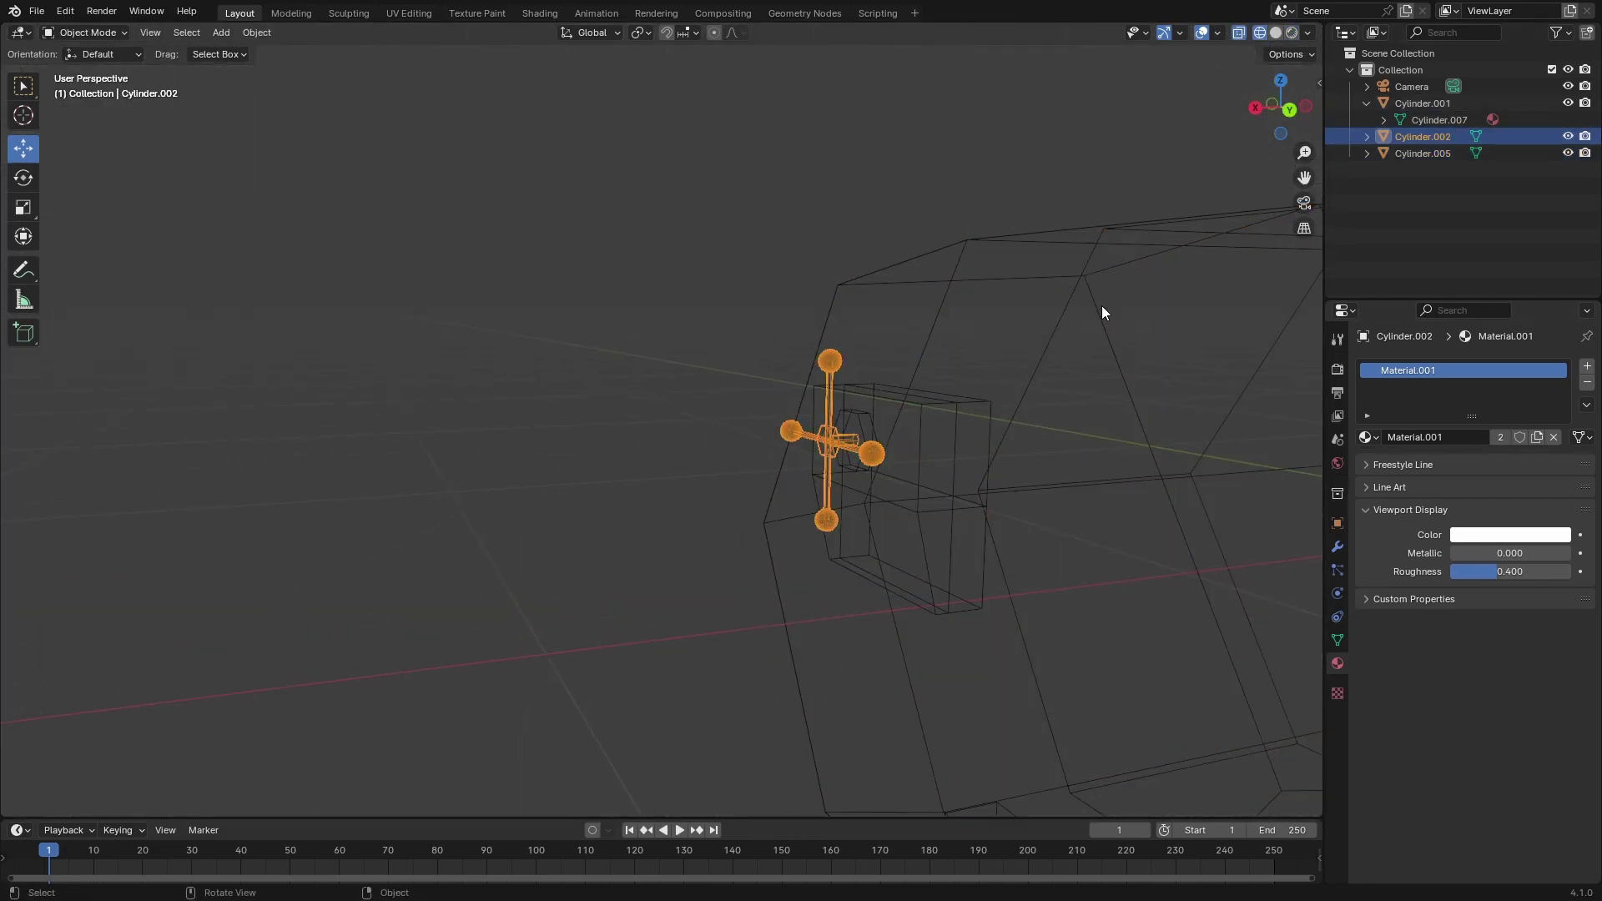
click(1291, 32)
click(1511, 497)
key(F12)
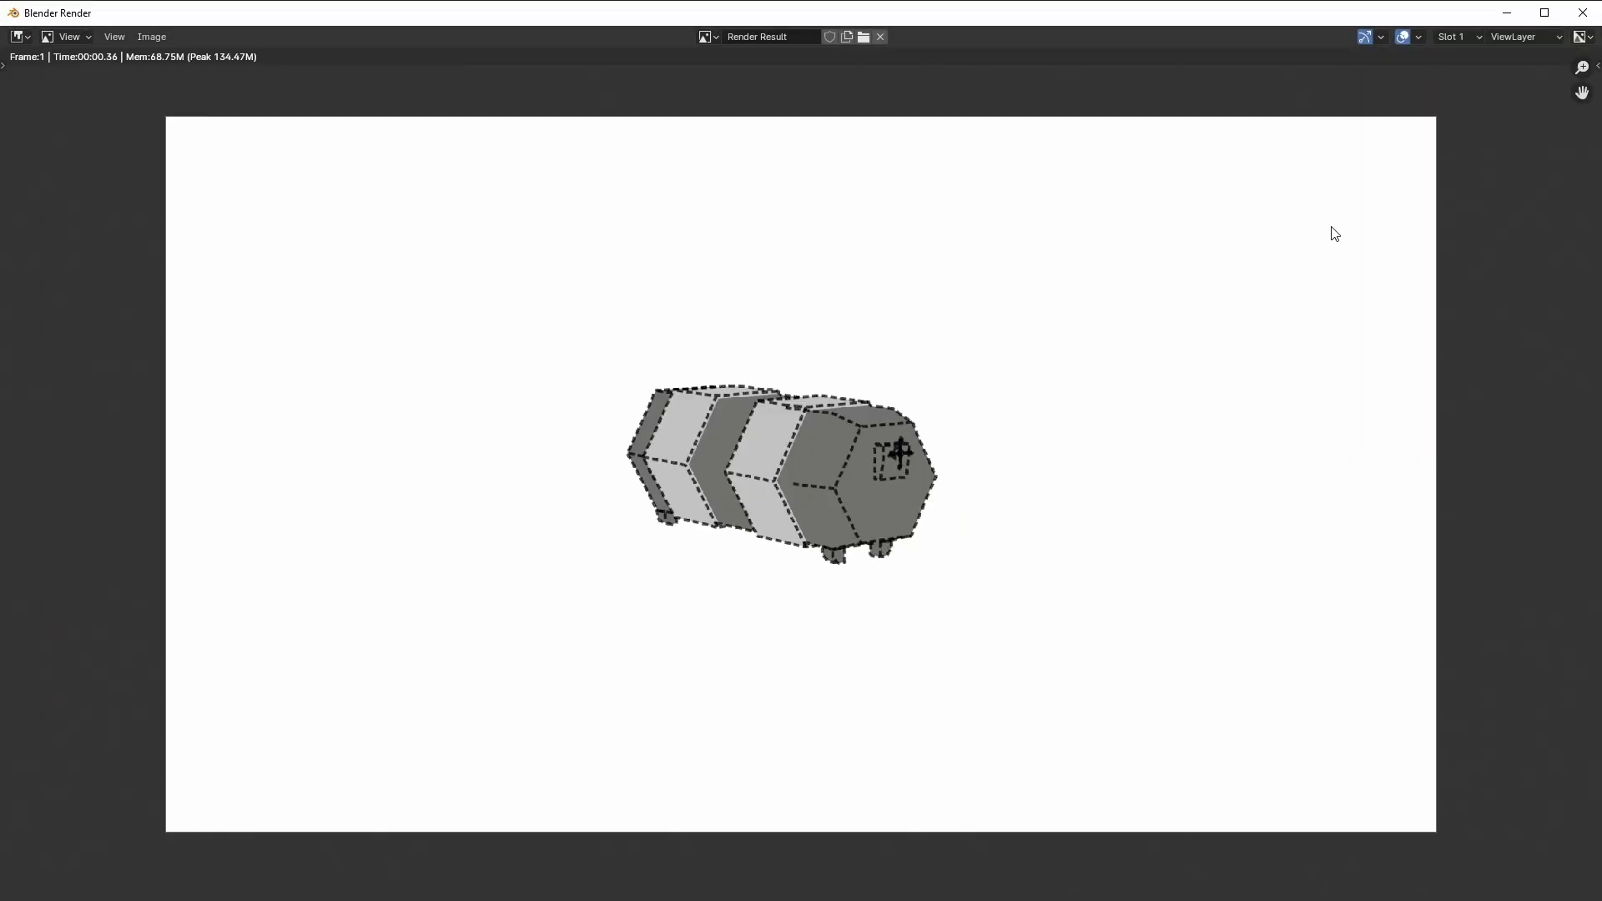
Step: Add a new cylinder mesh and scale it to 0.5
click(1583, 14)
key(shift+a)
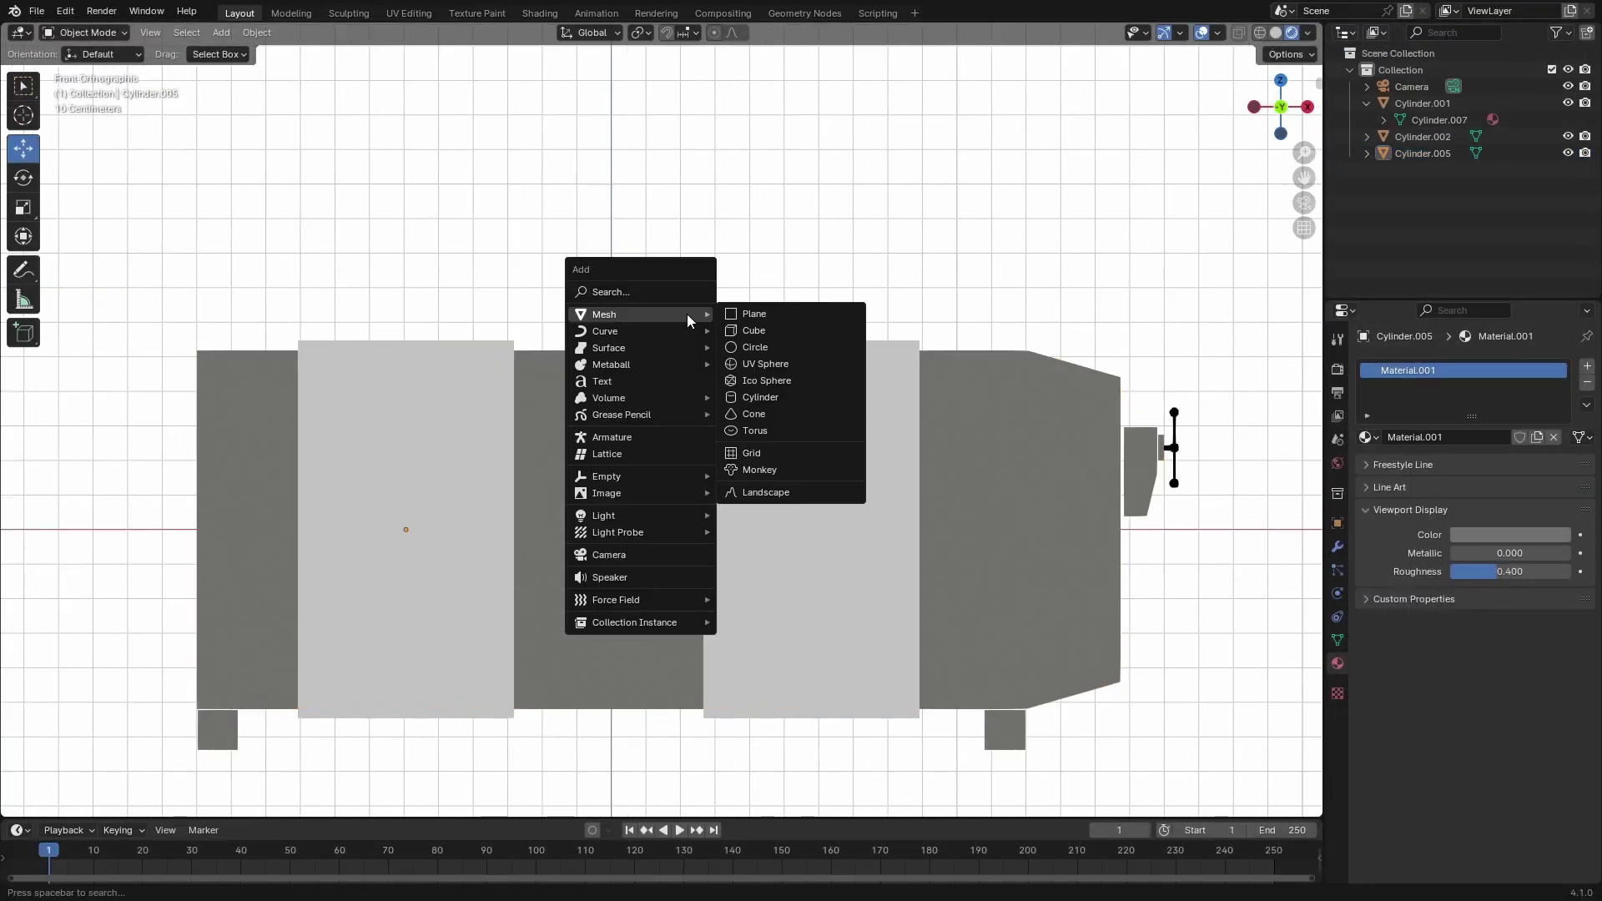
click(772, 398)
key(KP_3)
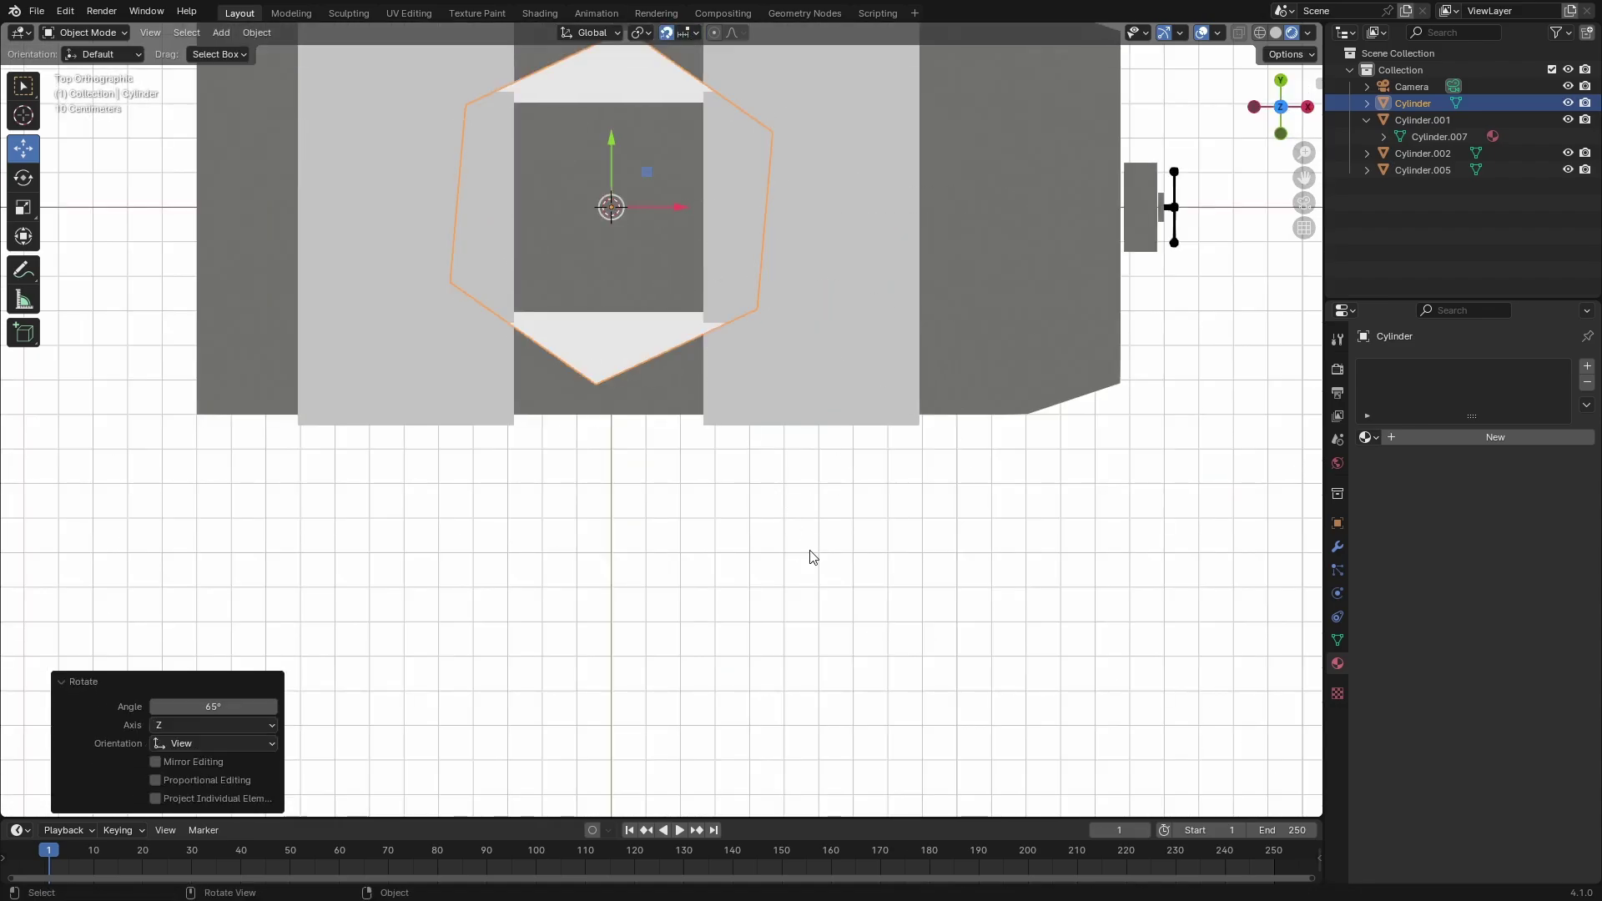
key(r)
key(Escape)
text(s0.5)
key(Return)
Step: Rotate the cylinder into a hexagon panel, scale it by 0.7, and render
key(r)
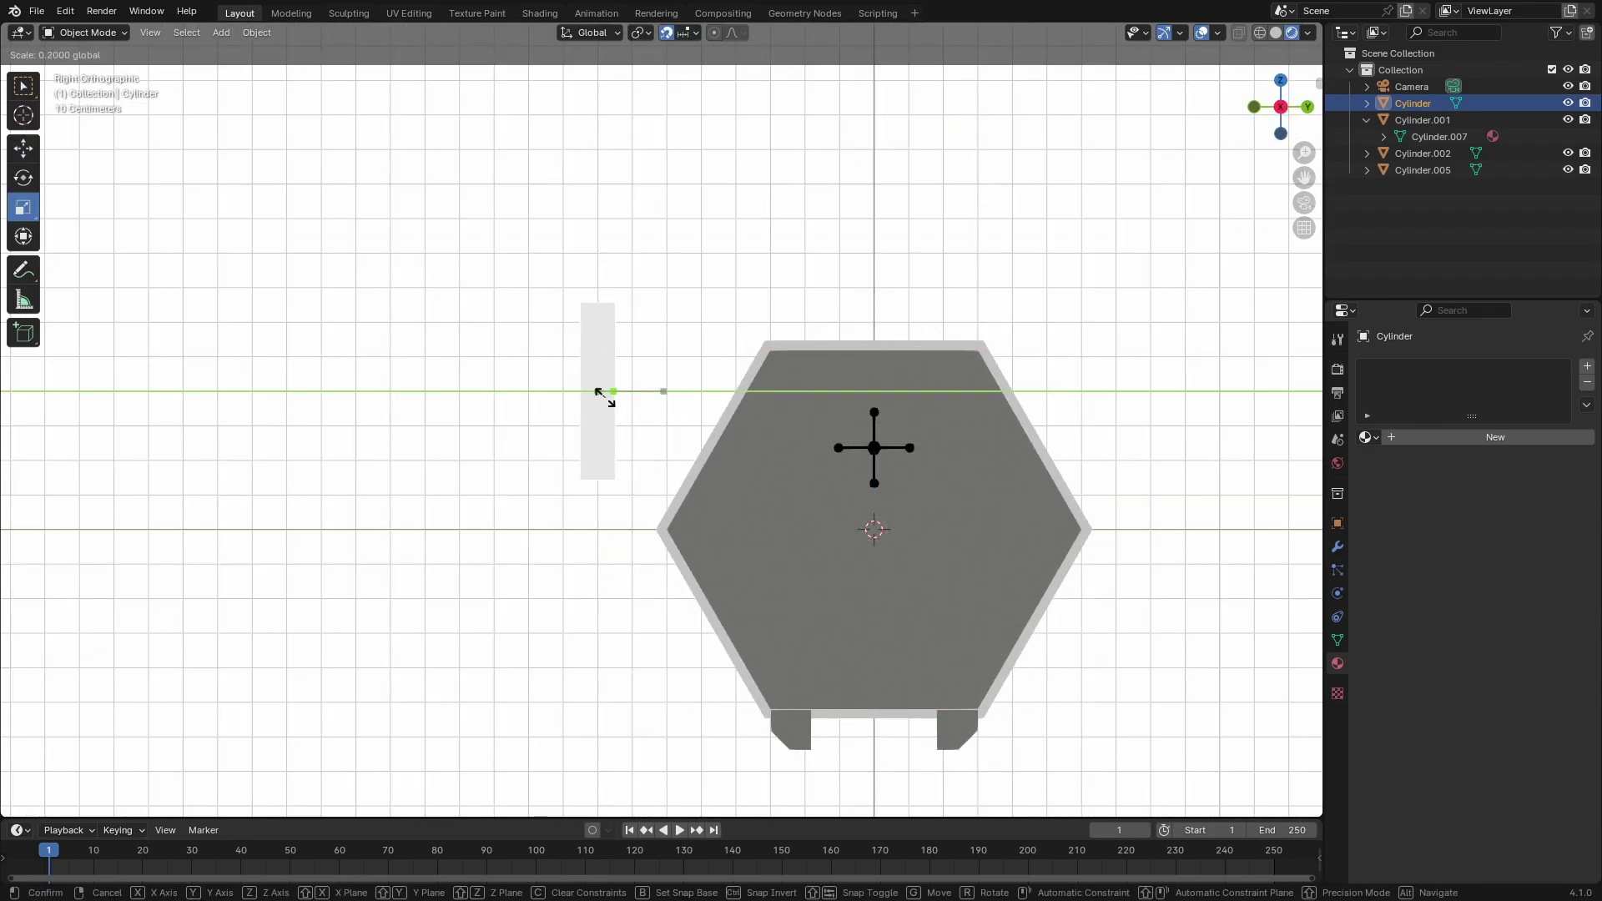
key(KP_1)
text(s0.7)
key(Return)
key(F12)
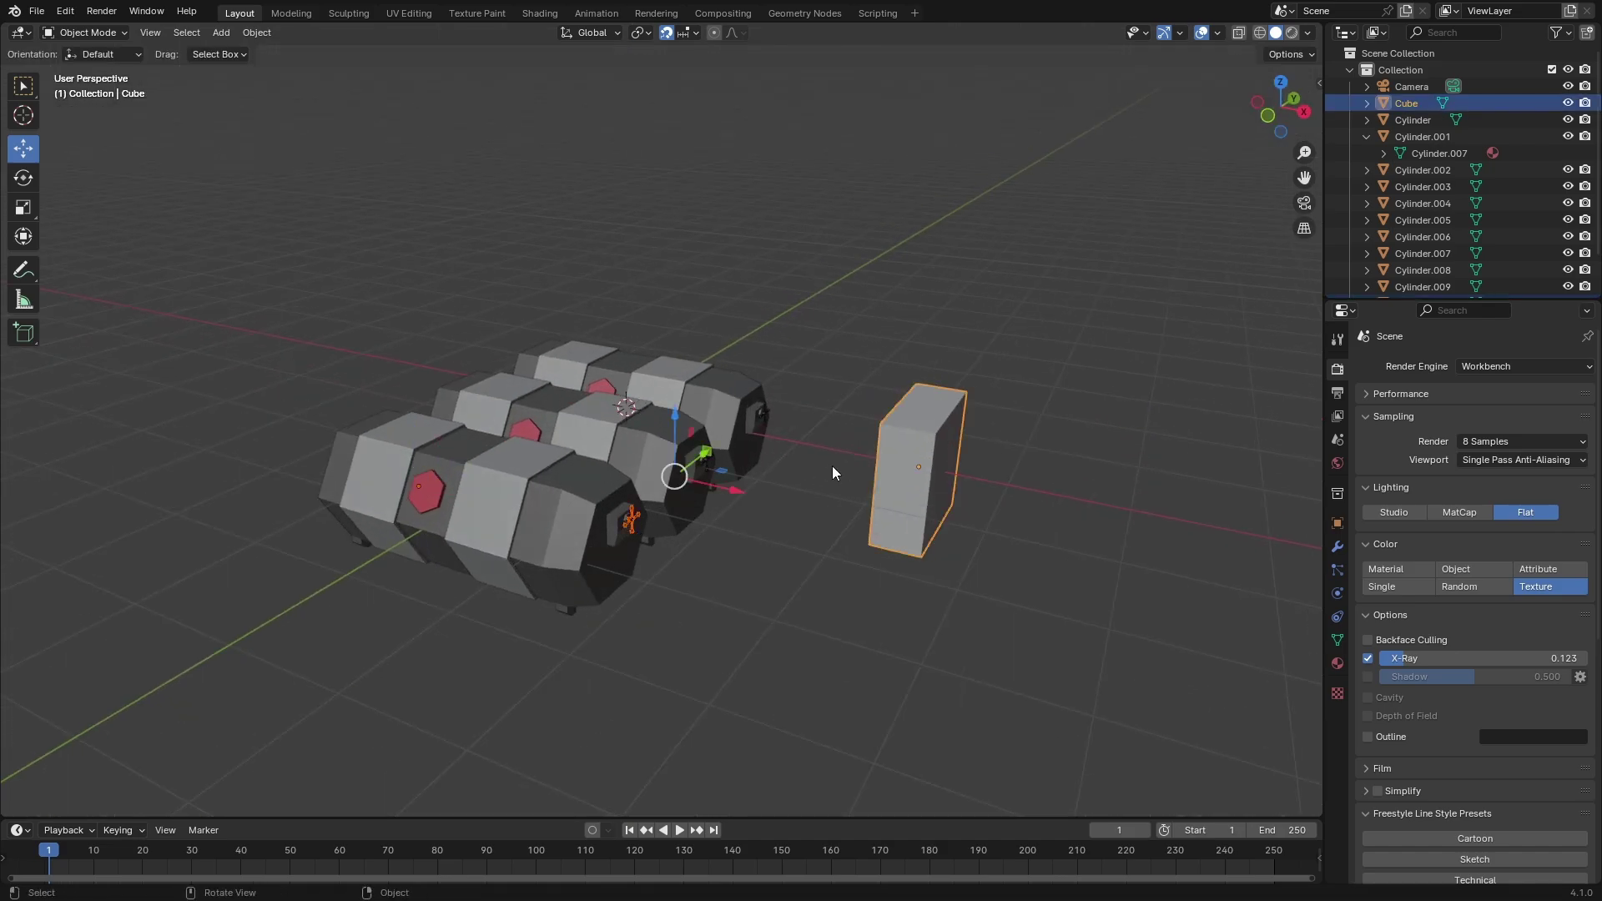
Step: Delete the tall spare box beside the capsules and look through the camera
right_click(833, 474)
key(Escape)
click(947, 408)
key(Delete)
click(1304, 203)
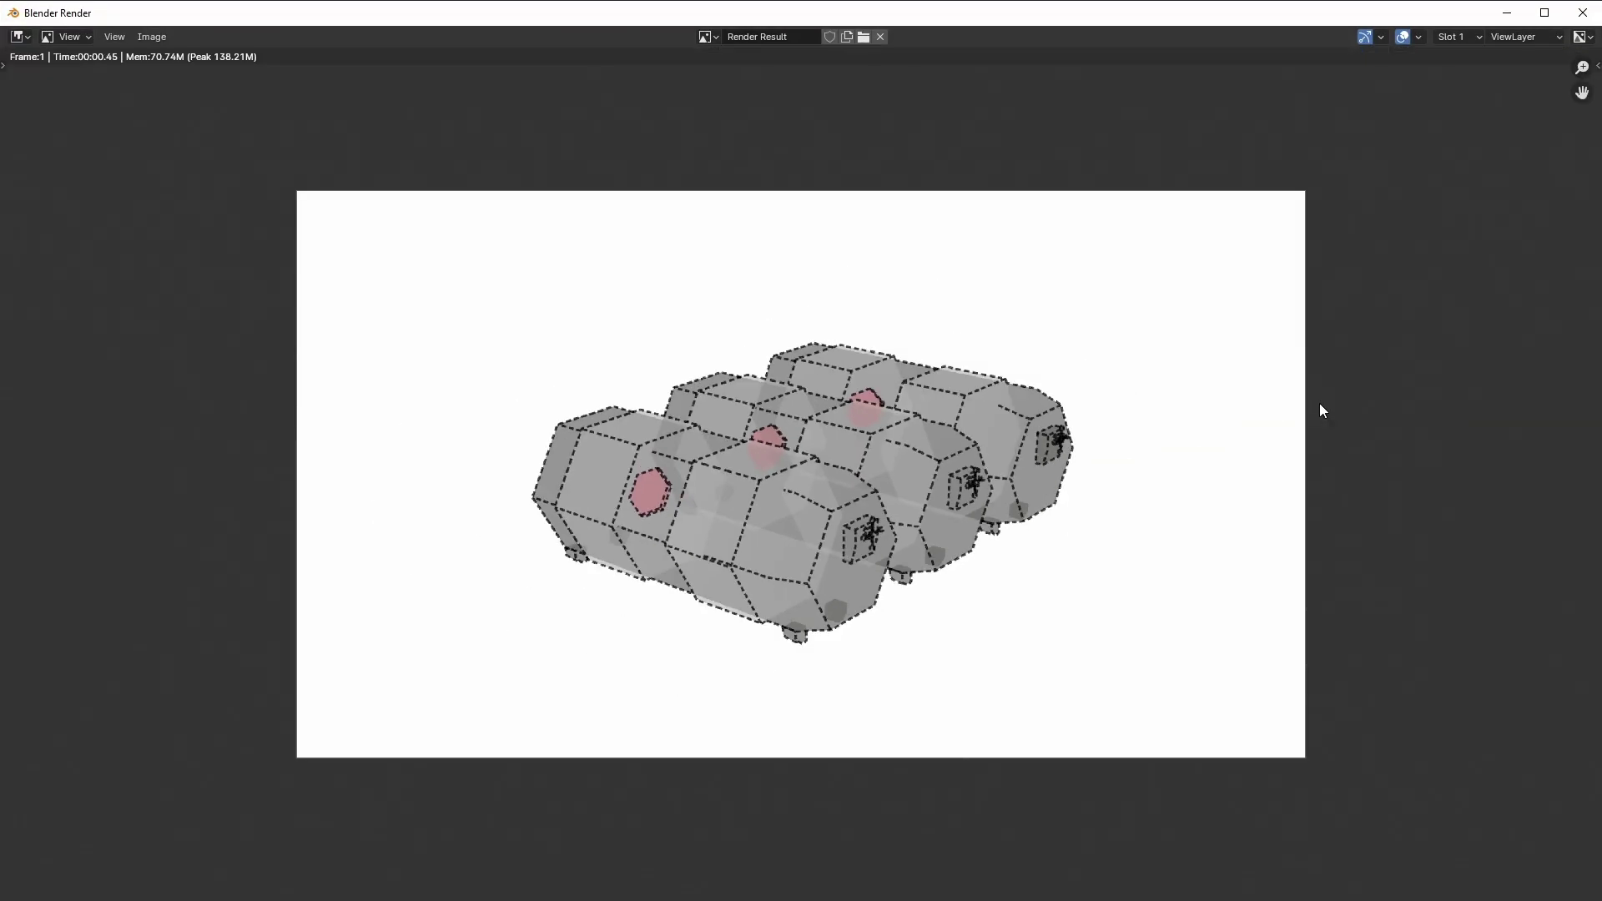
Step: Scroll Render Properties down to the Freestyle line settings
scroll(1473, 641, down, 3)
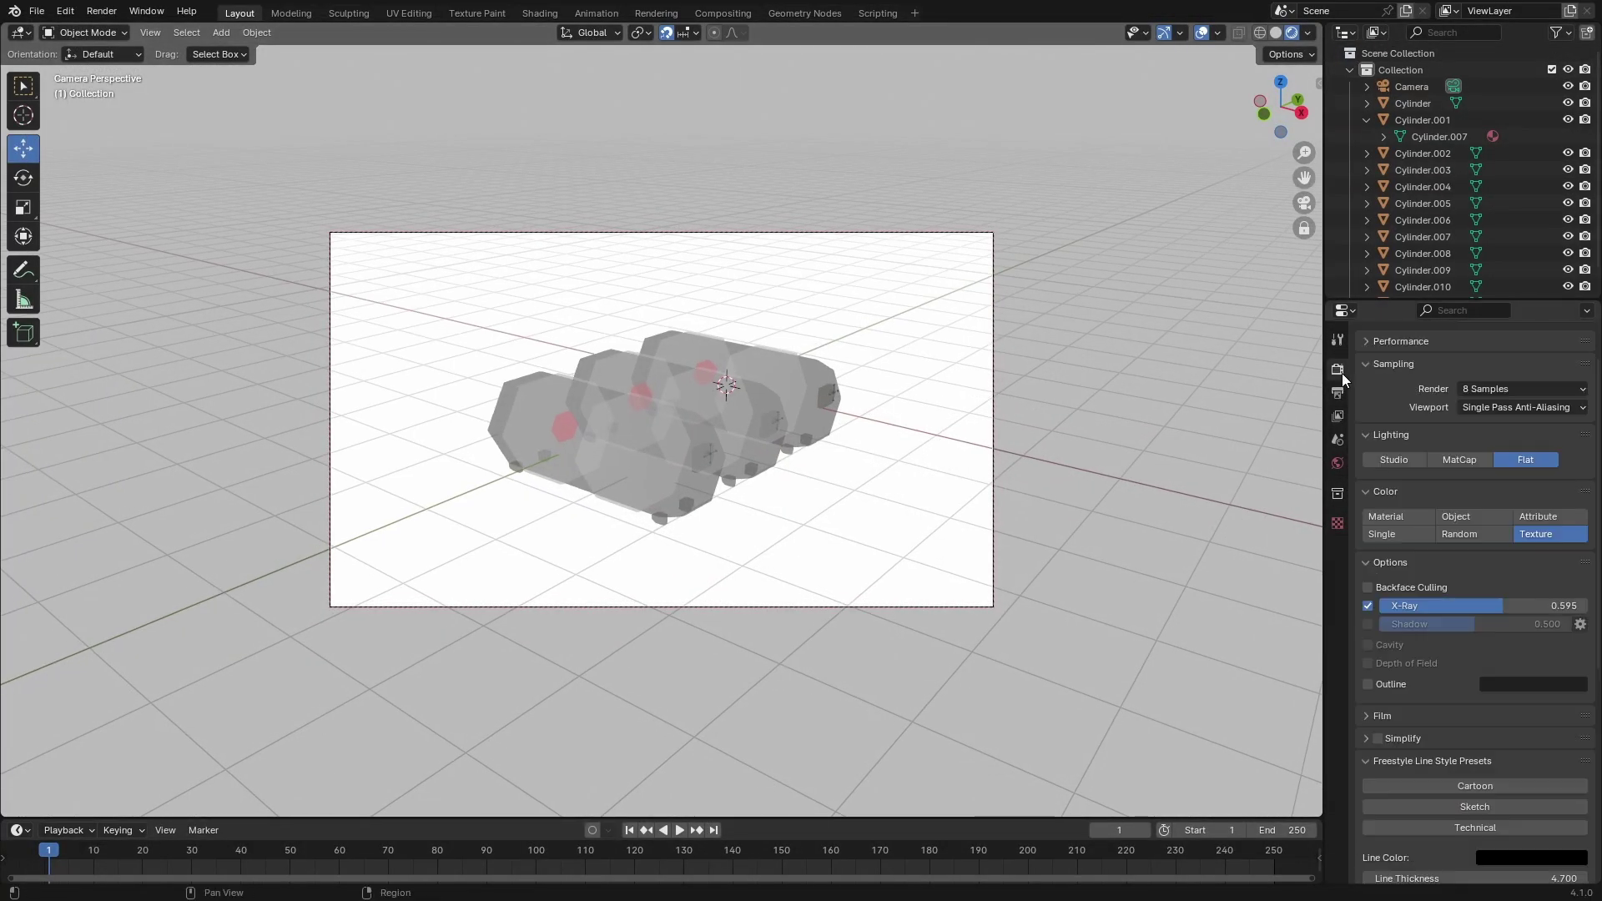
scroll(1472, 641, down, 2)
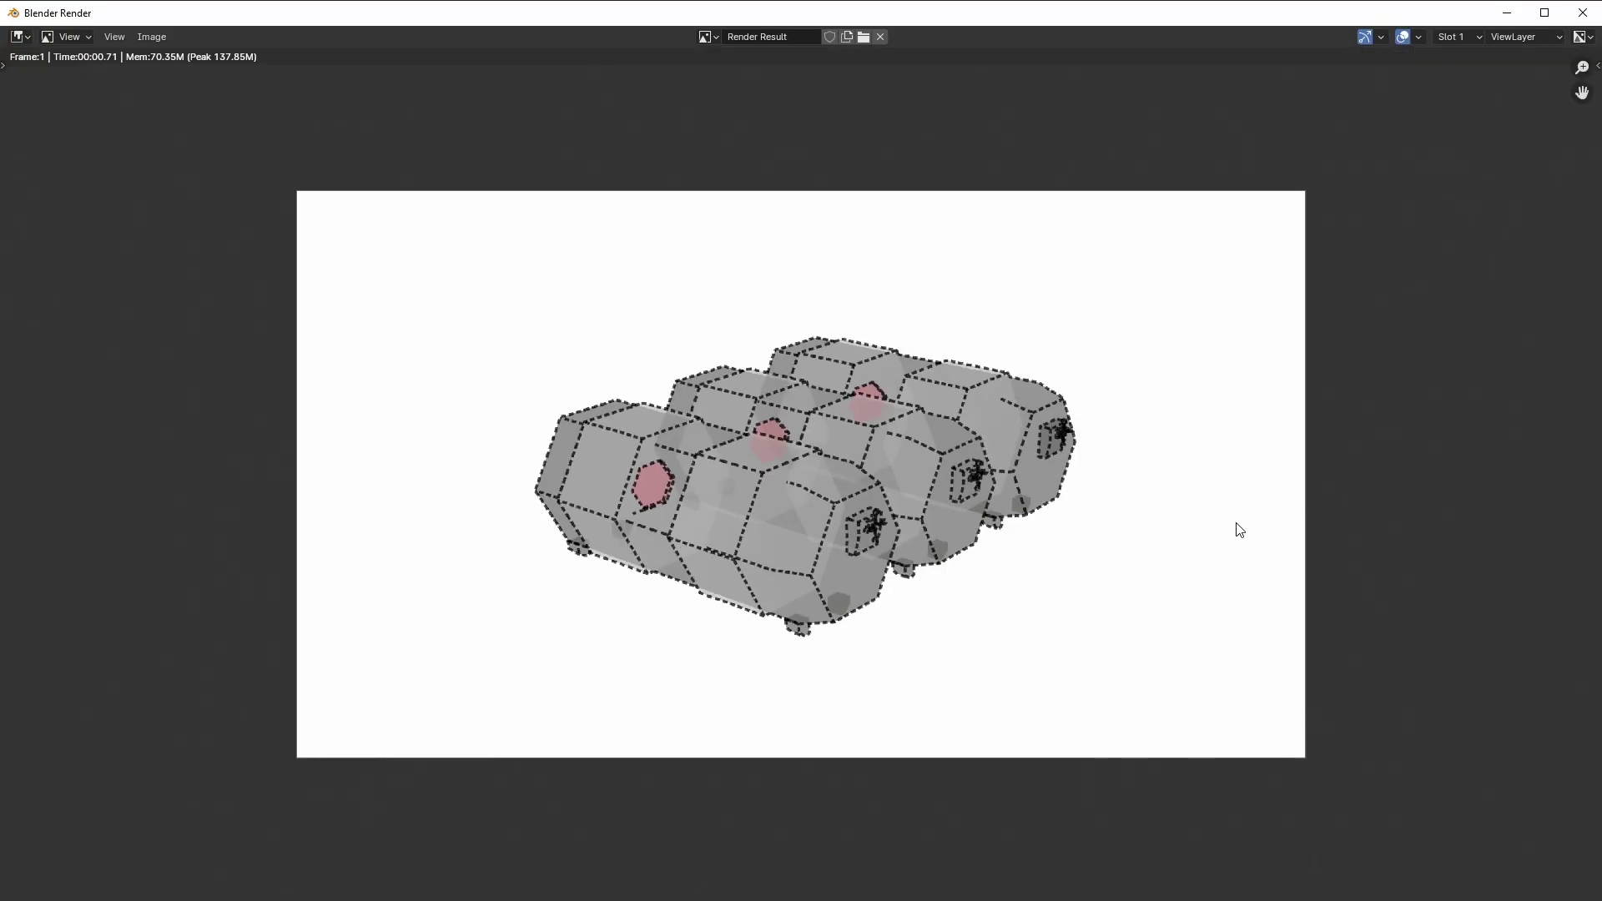